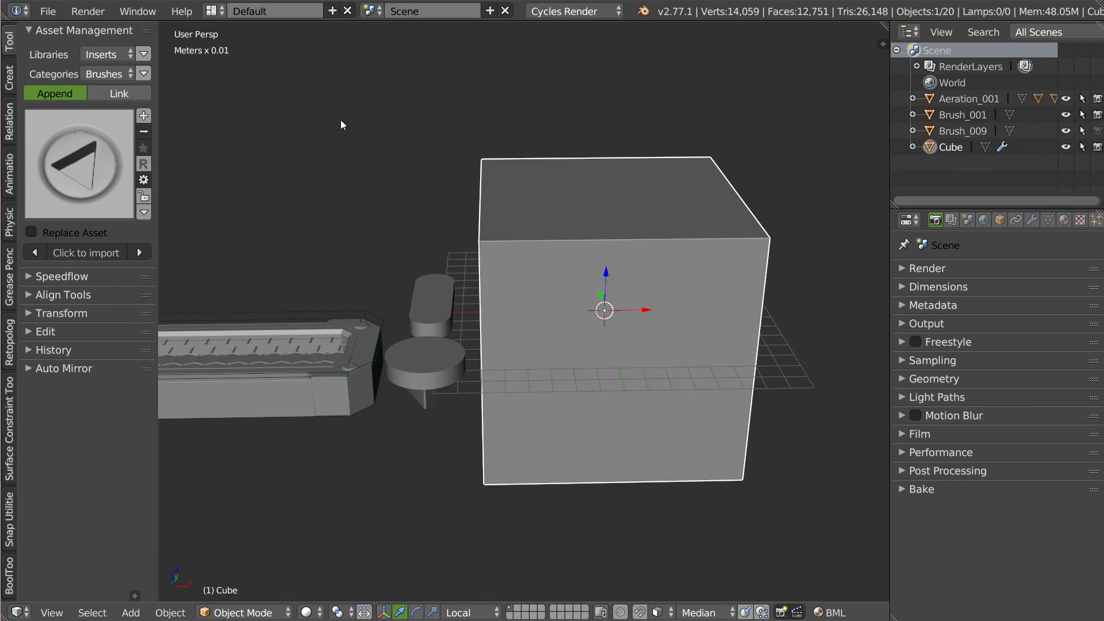
- Open the asset thumbnail grid and browse the Assets category
mouse_move(427, 276)
middle_mouse_down()
mouse_move(477, 327)
mouse_move(449, 208)
middle_mouse_up()
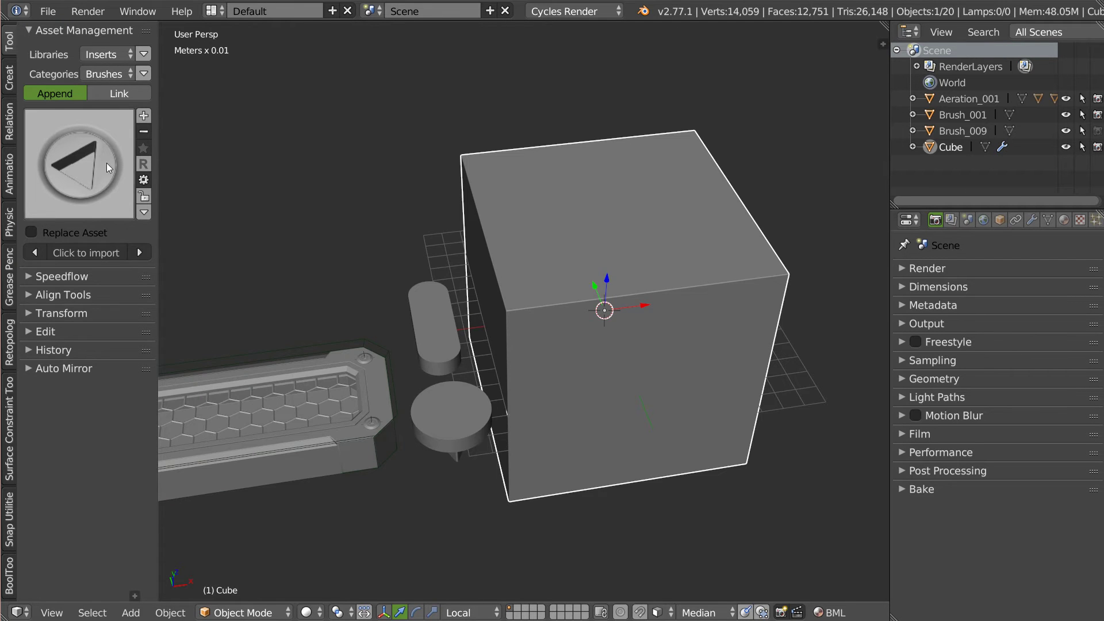
left_click(106, 163)
left_click(102, 75)
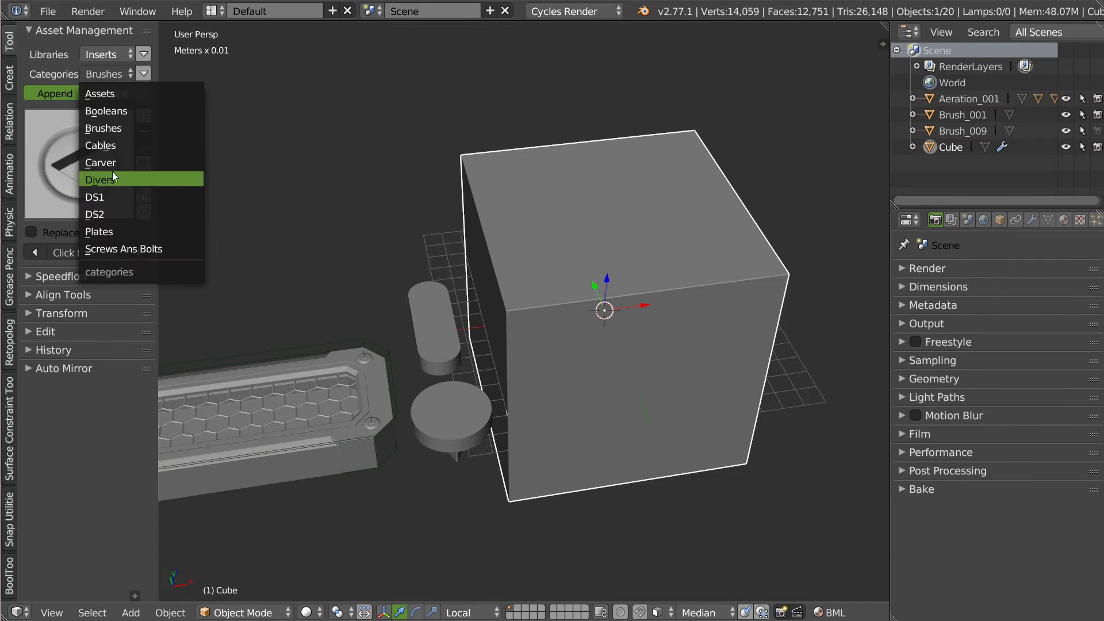
left_click(113, 91)
left_click(68, 172)
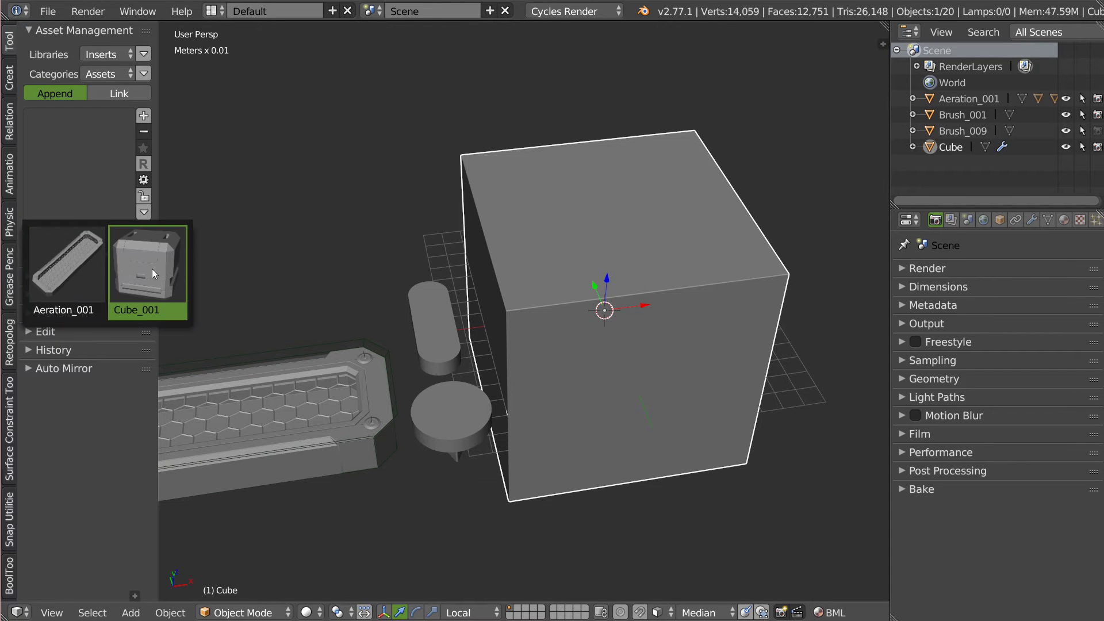
left_click(95, 55)
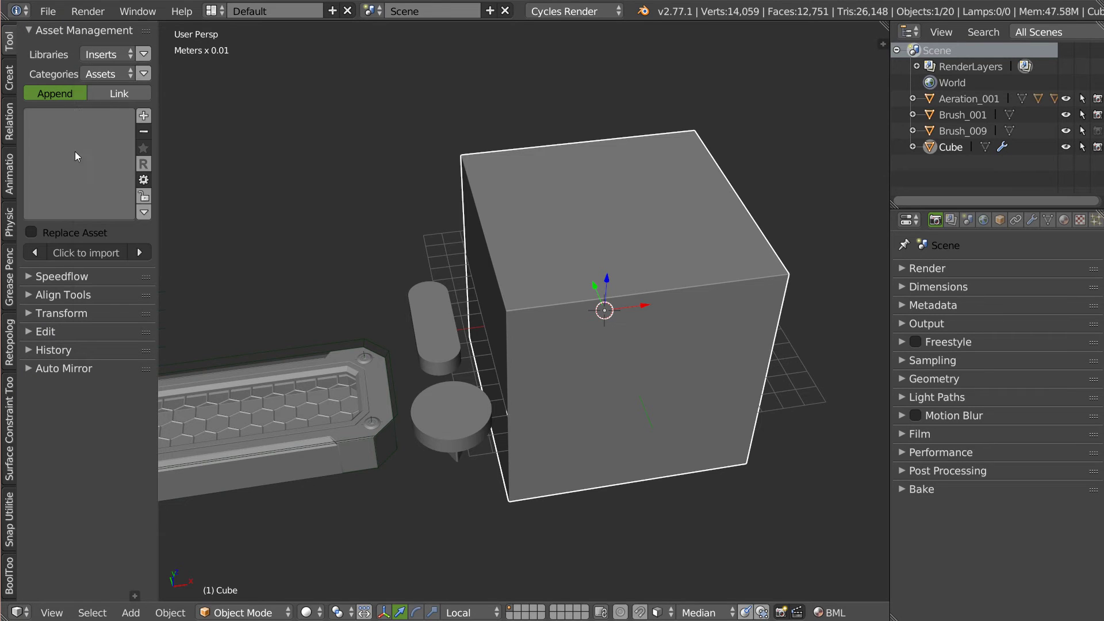
- Switch the asset library to the Carver category to show its profile shapes
left_click(99, 72)
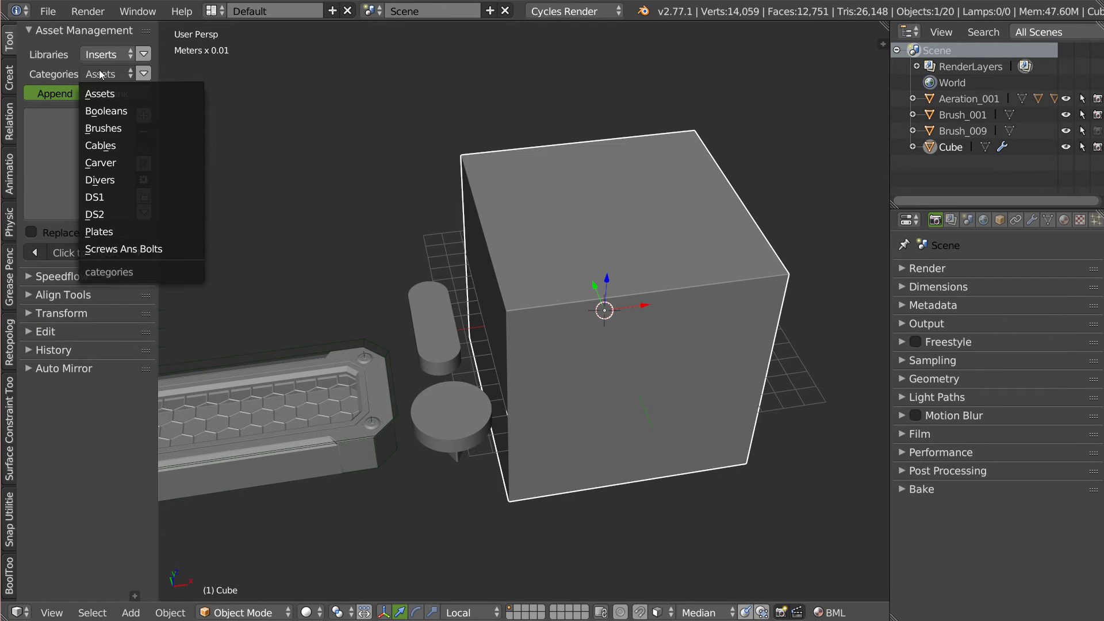
left_click(101, 161)
left_click(77, 178)
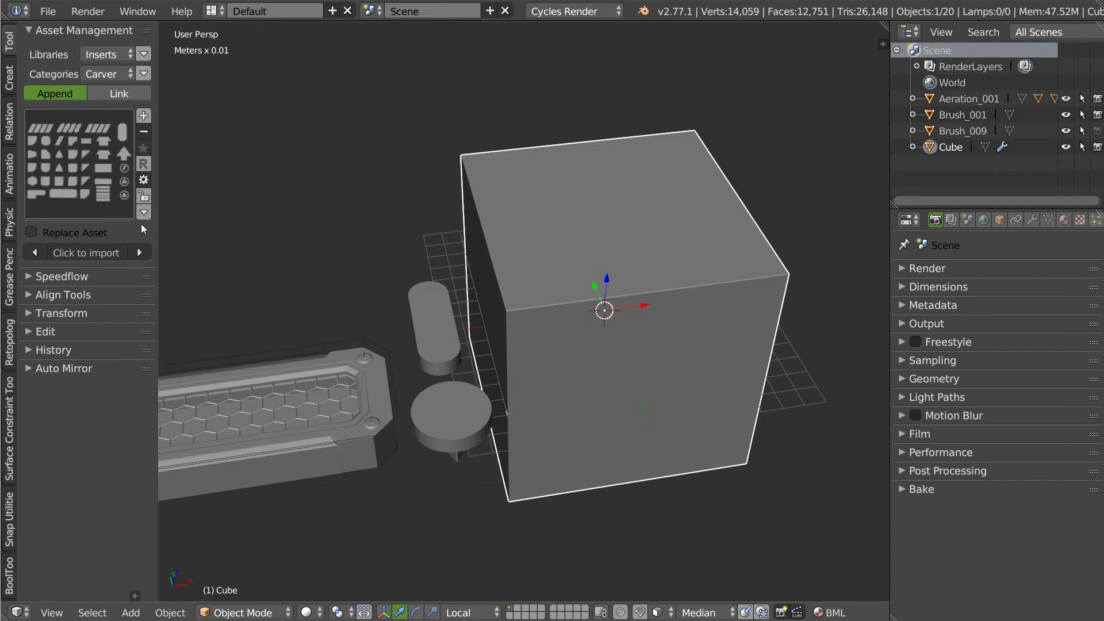
- Import the Carver profile set (Profiles_001) into the scene beside the cube
left_click(87, 253)
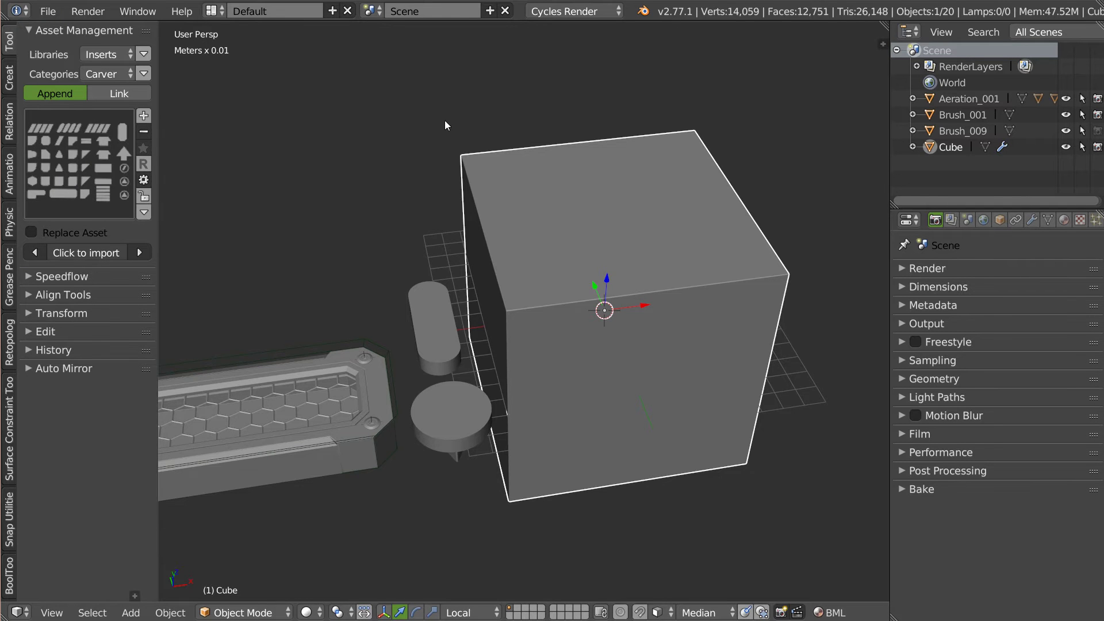
scroll(494, 299, "down", 3)
mouse_move(621, 280)
middle_mouse_down("shift")
mouse_move(563, 307)
mouse_move(347, 205)
mouse_move(413, 268)
mouse_move(510, 295)
middle_mouse_up("shift")
right_click(599, 286)
- Lift the pill-shaped brush vertically along Z above the cube
right_click(427, 281)
key("g")
key("y")
key("z")
left_click(381, 292)
scroll(374, 307, "up", 2)
- Inspect the imported pieces: the Aeration_001 hex panel, a profile shape and the round puck brush
right_click(360, 323)
right_click(355, 264)
right_click(388, 287)
mouse_move(297, 283)
middle_mouse_down()
mouse_move(391, 300)
mouse_move(332, 306)
mouse_move(381, 326)
mouse_move(488, 289)
mouse_move(496, 323)
mouse_move(409, 310)
mouse_move(473, 280)
middle_mouse_up()
right_click(495, 328)
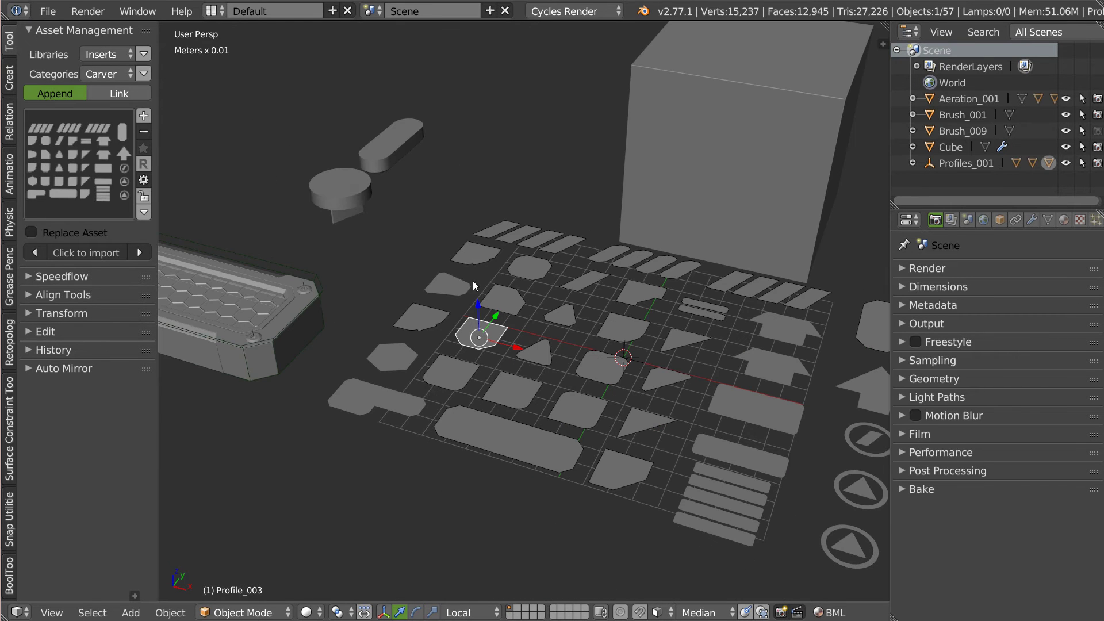
right_click(355, 201)
mouse_move(354, 201)
middle_mouse_down()
mouse_move(407, 135)
mouse_move(420, 215)
mouse_move(340, 177)
mouse_move(211, 281)
mouse_move(517, 233)
mouse_move(469, 264)
mouse_move(472, 226)
mouse_move(385, 262)
mouse_move(345, 248)
middle_mouse_up()
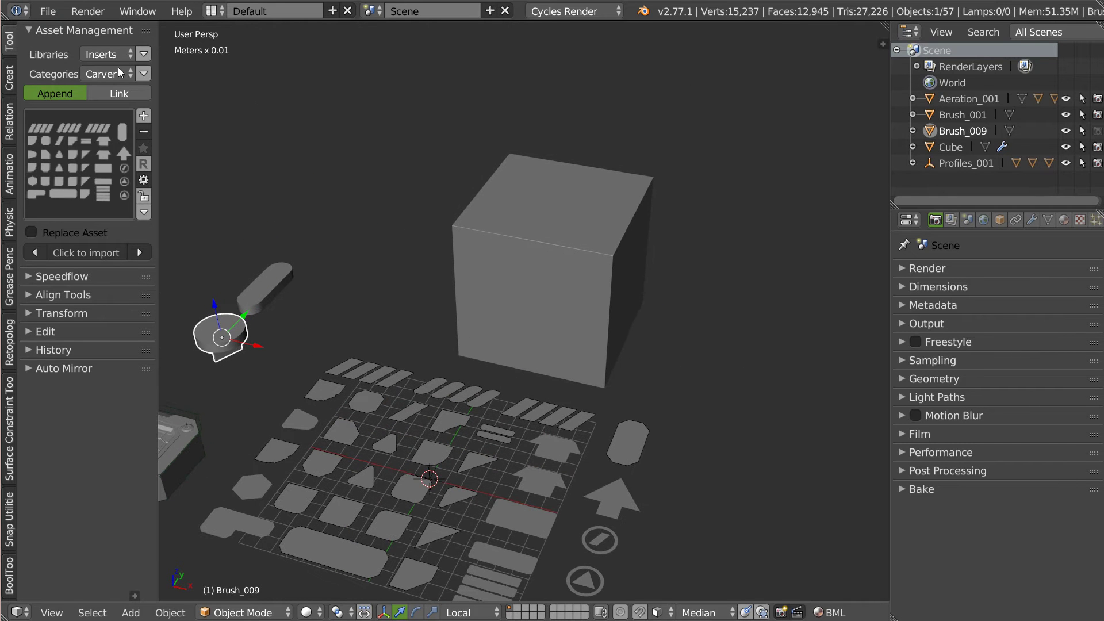
- Switch the asset library category to Brushes
left_click(105, 75)
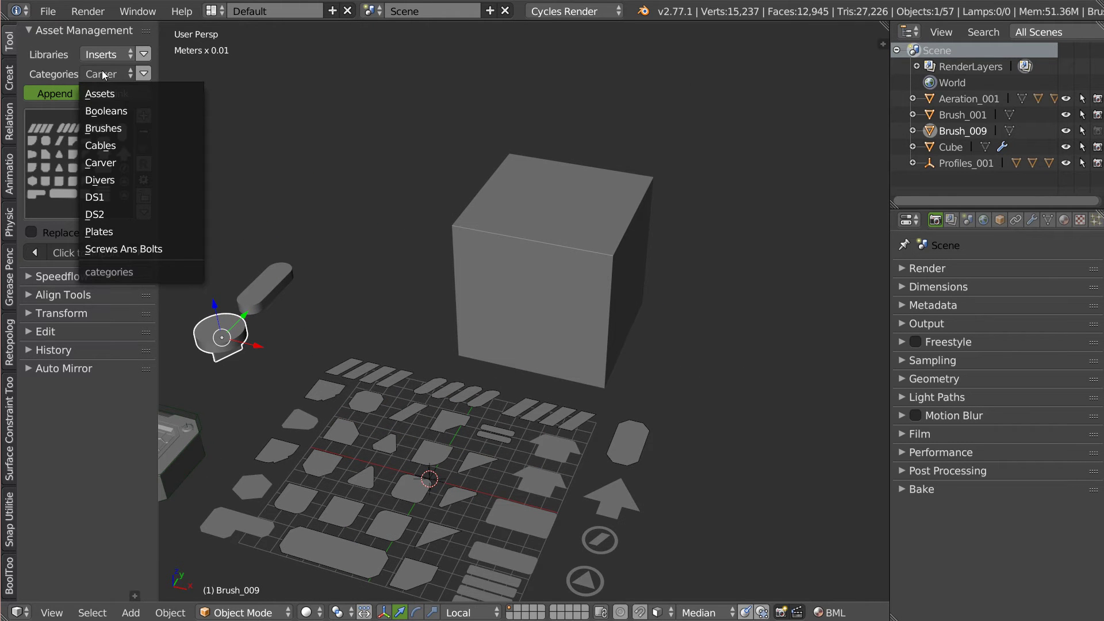
left_click(105, 126)
middle_click_drag(403, 276, 430, 271)
scroll(485, 256, "up", 3)
- In Edit Mode, select the cube's top face and insert the pill brush onto it
right_click(495, 265)
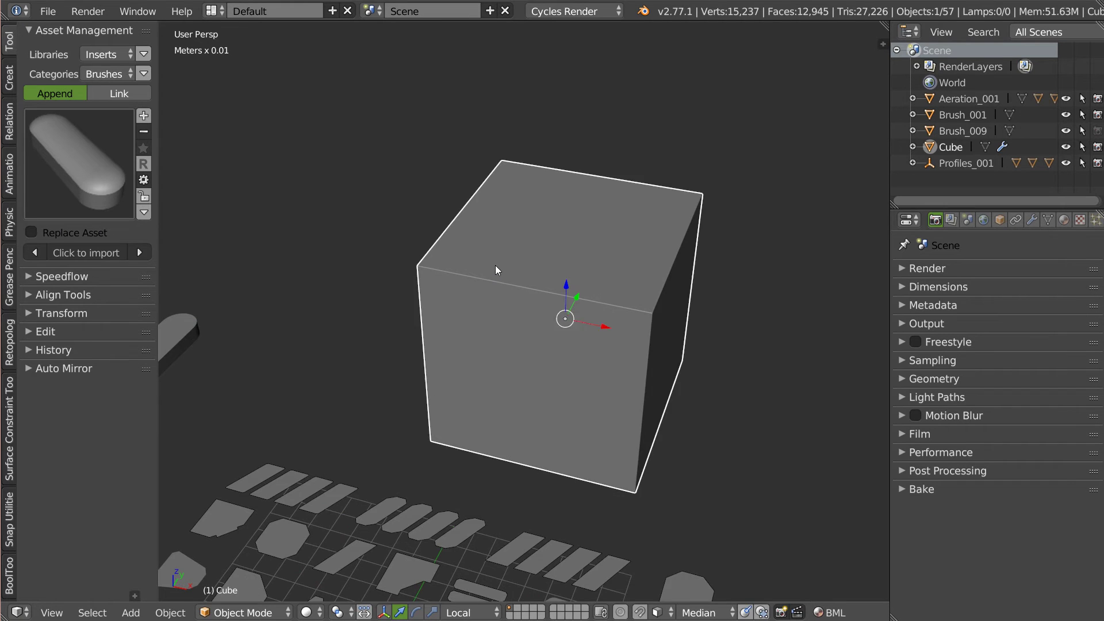
key("Tab")
right_click(548, 239)
middle_click_drag(549, 239, 530, 224)
scroll(531, 225, "up", 2)
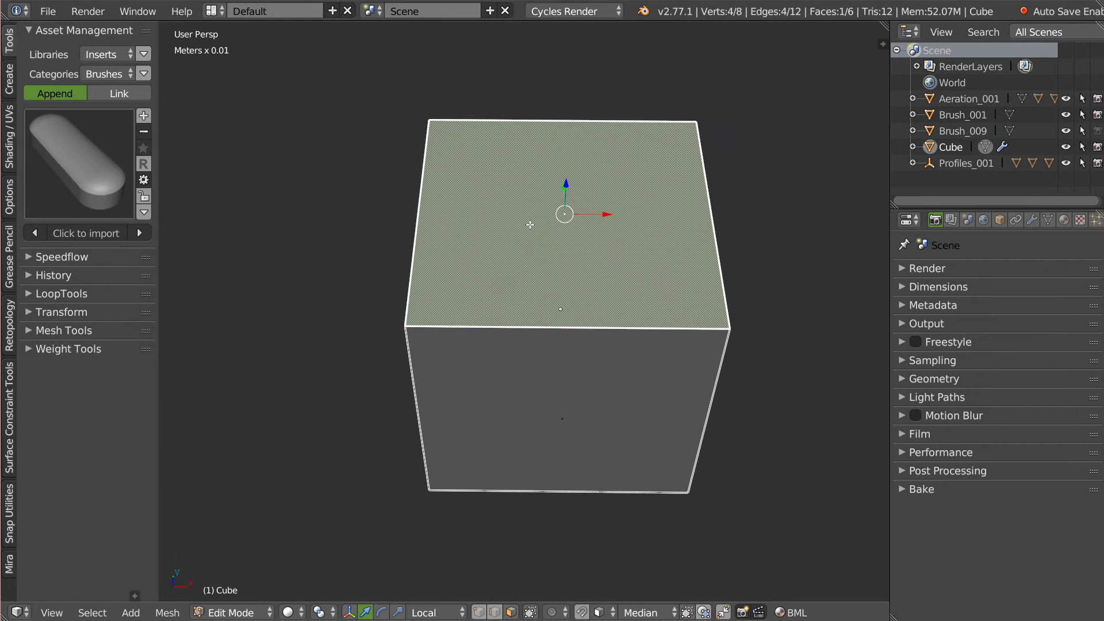
left_click(88, 232)
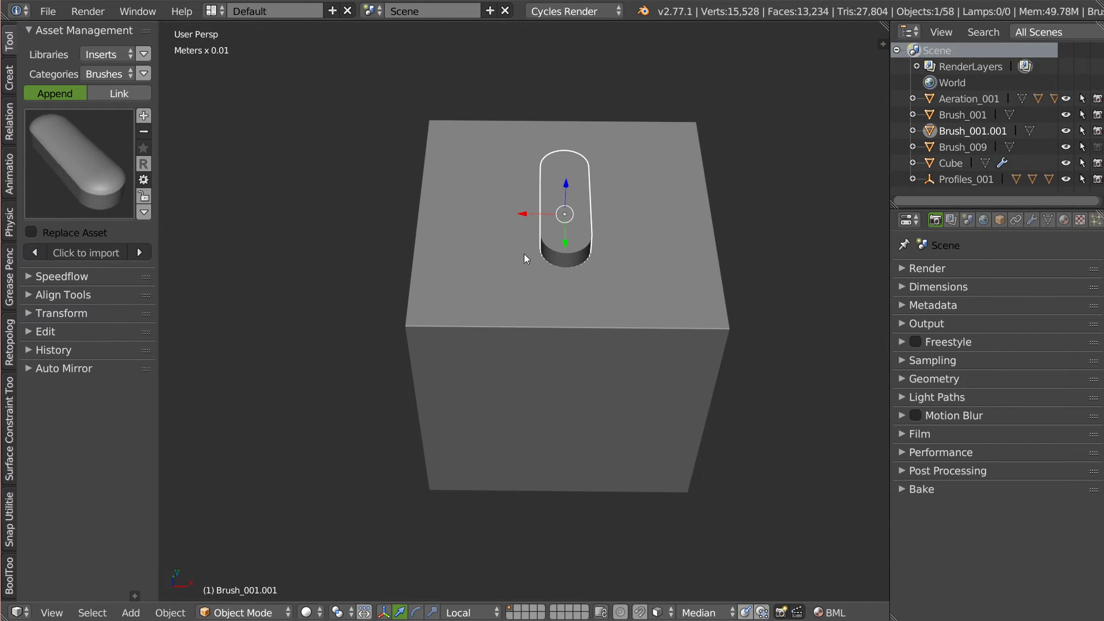
- Slide the pill brush along Y toward the edge of the top face
mouse_move(526, 212)
middle_mouse_down()
mouse_move(415, 230)
mouse_move(425, 255)
middle_mouse_up()
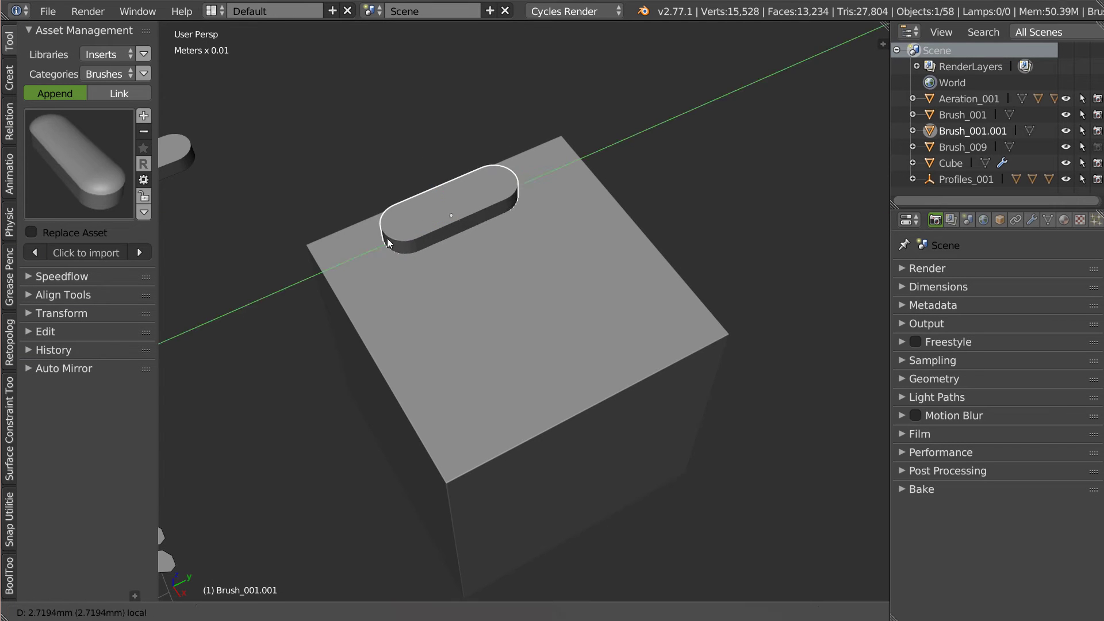
key("g")
left_click(392, 252)
key("g")
key("y")
left_click(344, 261)
mouse_move(344, 260)
middle_mouse_down()
mouse_move(391, 284)
mouse_move(426, 260)
middle_mouse_up()
- Mirror the pill brush across the cube on both X and Y to get four brushes
middle_click_drag(462, 309, 413, 260)
right_click(413, 260, "shift")
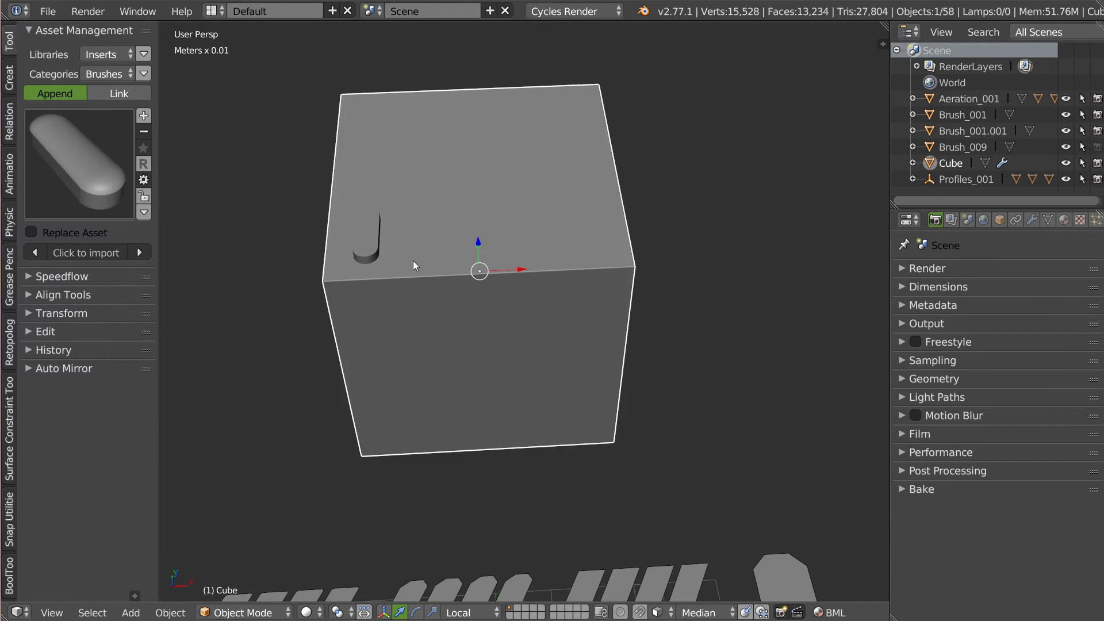
key("shift+space")
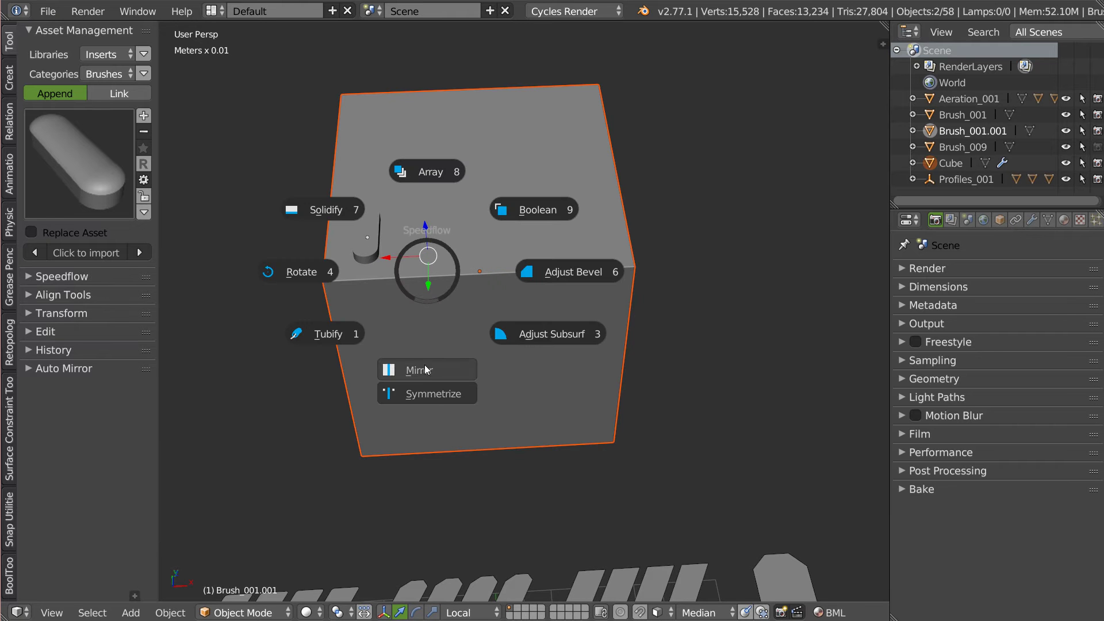
left_click(425, 366)
key("y")
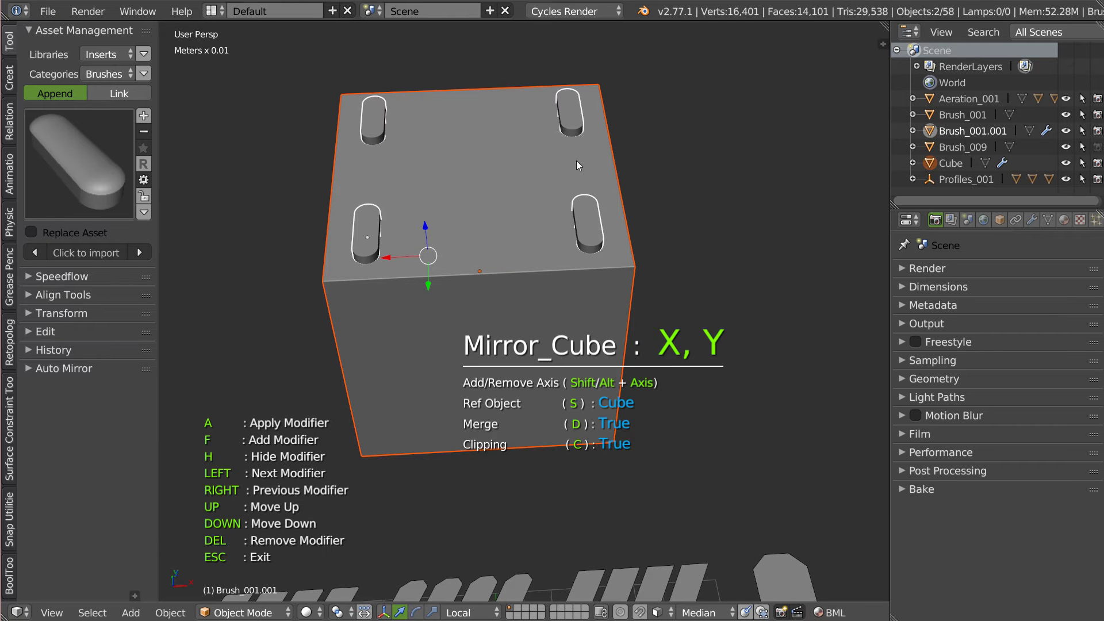
key("Escape")
- Cut the brushes out with a Speedflow Boolean difference and delete the brush object
mouse_move(525, 238)
middle_mouse_down()
mouse_move(536, 253)
mouse_move(491, 269)
middle_mouse_up()
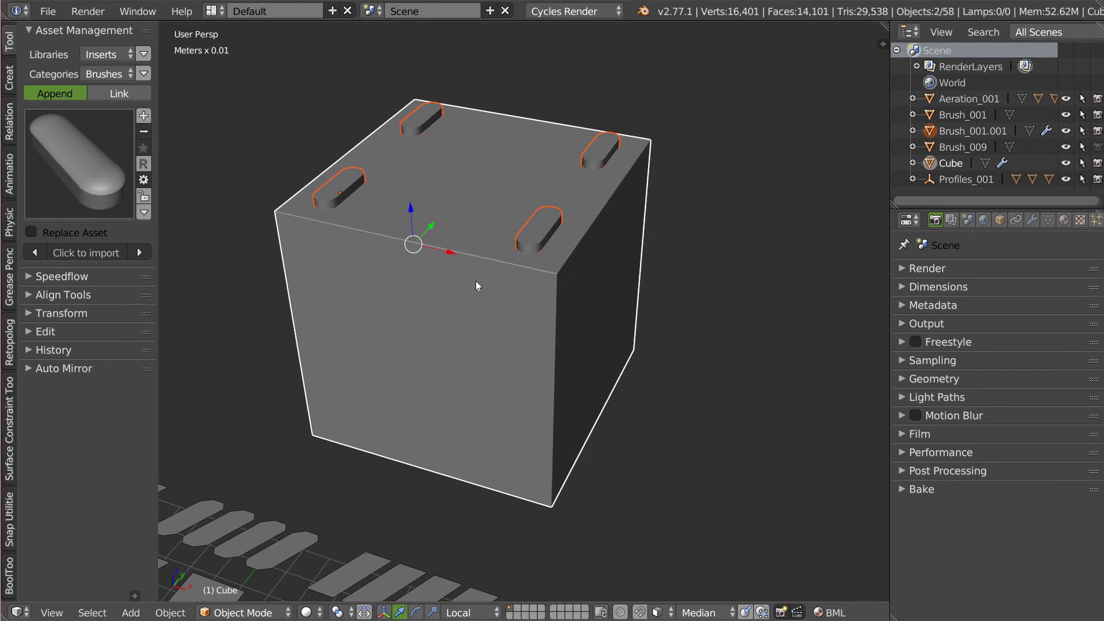
key("shift+space")
left_click(587, 222)
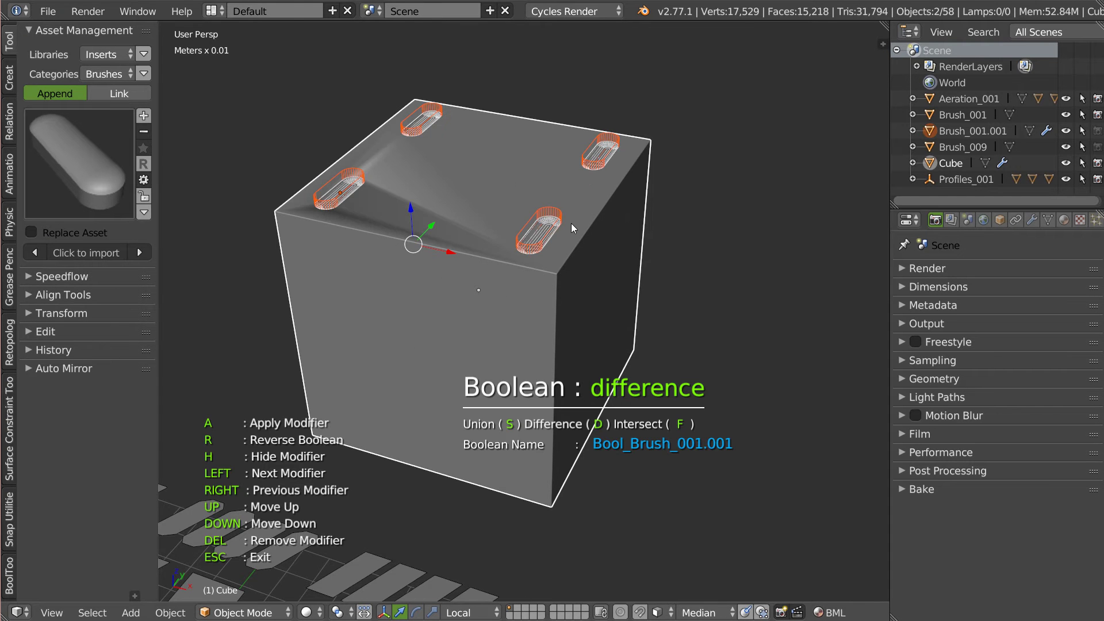
key("Escape")
right_click(556, 213)
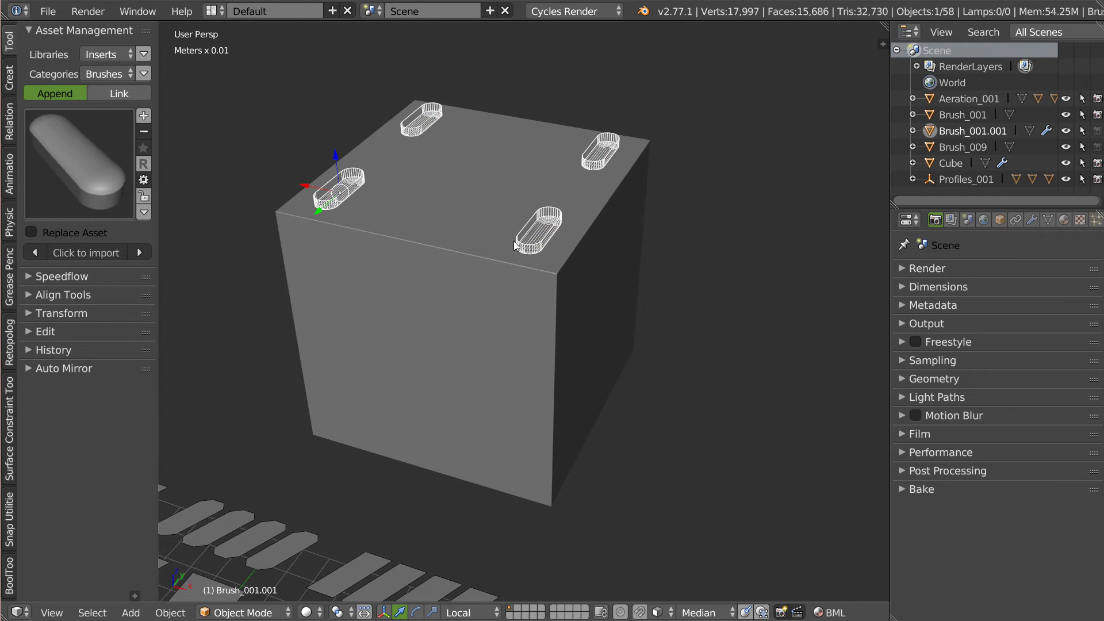
key("Delete")
middle_click_drag(489, 247, 483, 296)
scroll(483, 295, "up", 3)
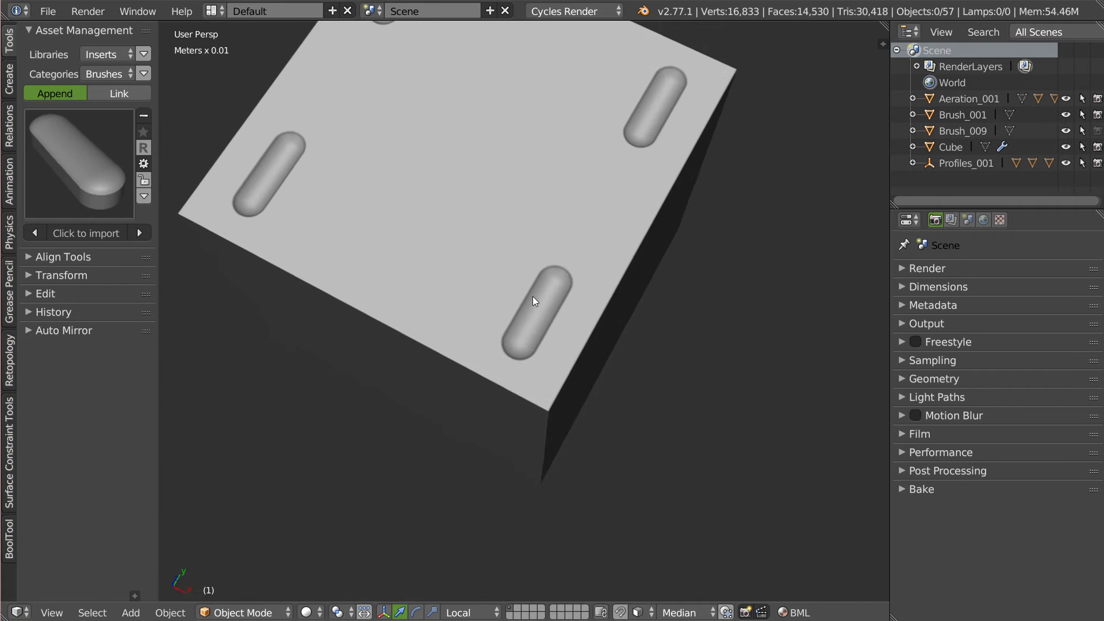
scroll(561, 281, "down", 5)
scroll(658, 205, "up", 3)
scroll(559, 218, "down", 3)
scroll(490, 264, "down", 1)
scroll(490, 265, "down", 2)
scroll(549, 240, "down", 2)
middle_click_drag(482, 292, 310, 181)
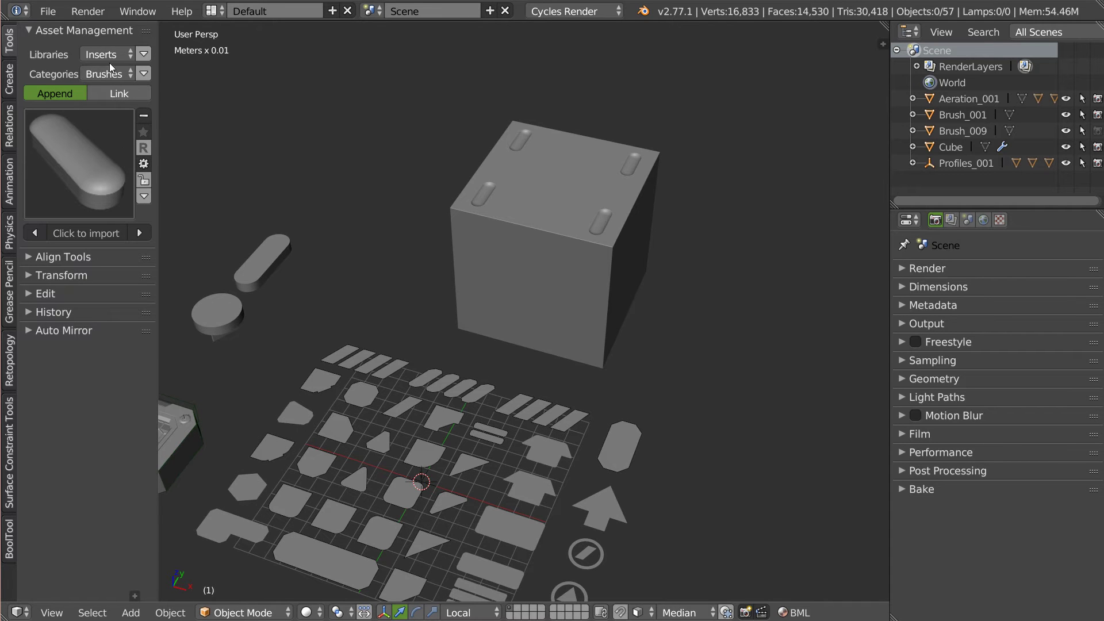
- Select the cube's front face in Edit Mode
middle_click_drag(418, 142, 276, 355)
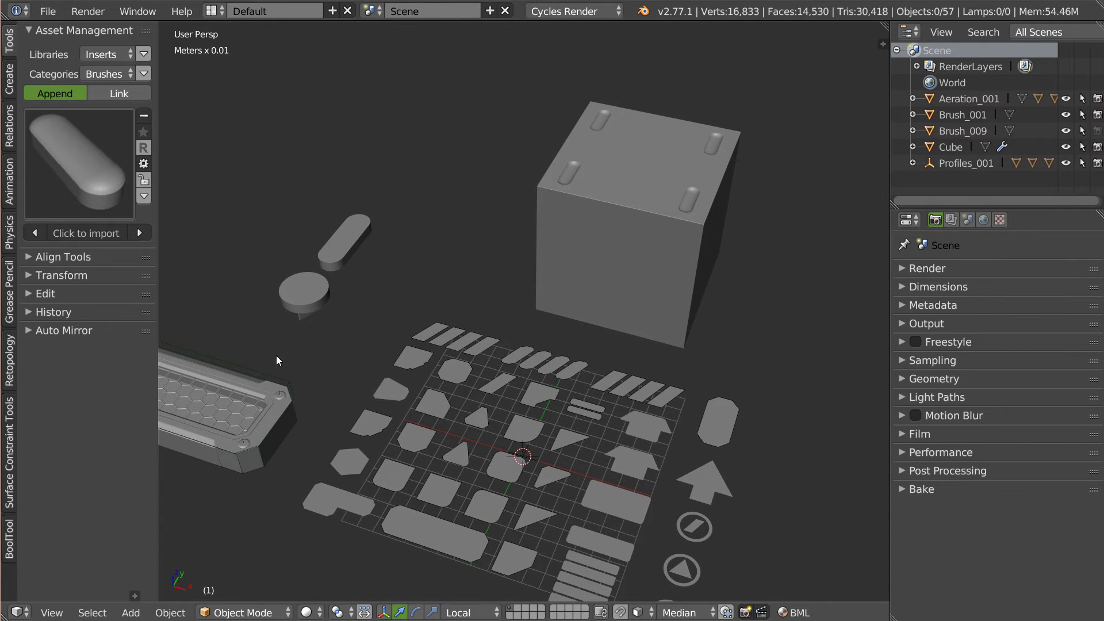
right_click(249, 367)
right_click(649, 249)
key("Tab")
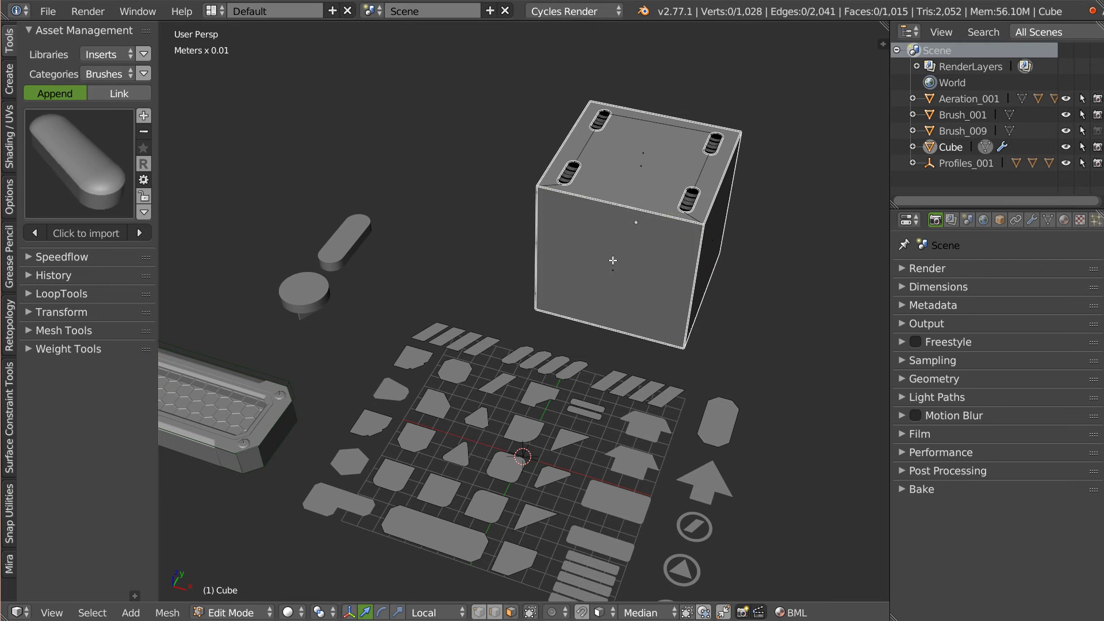
right_click(584, 254)
- Insert the Aeration hex vent from the Assets category onto the front face and scale it down
left_click(98, 74)
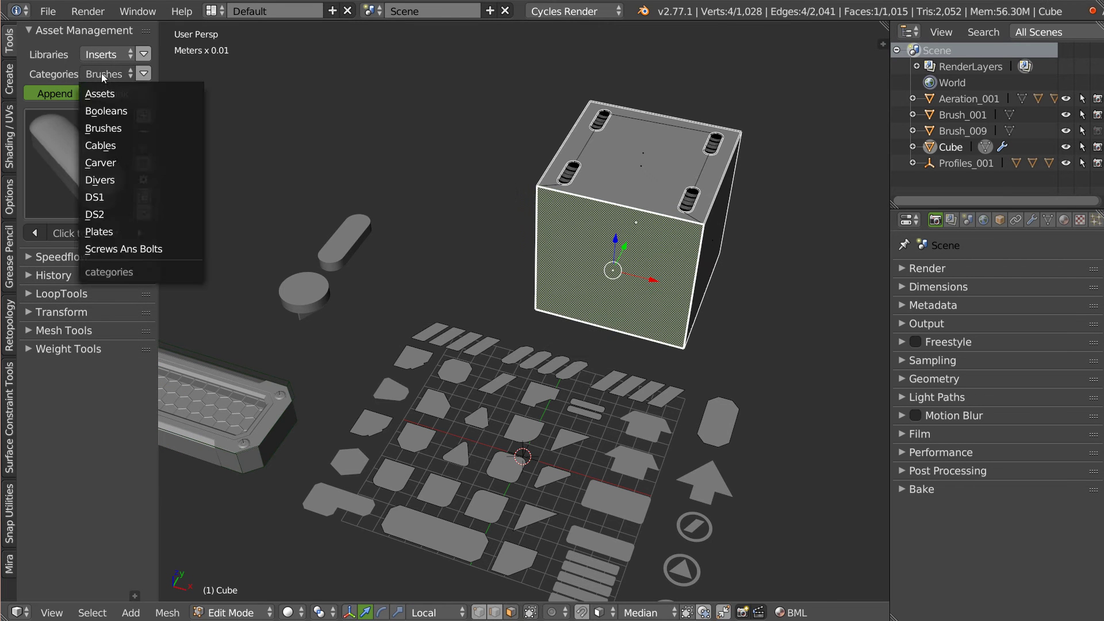
left_click(98, 93)
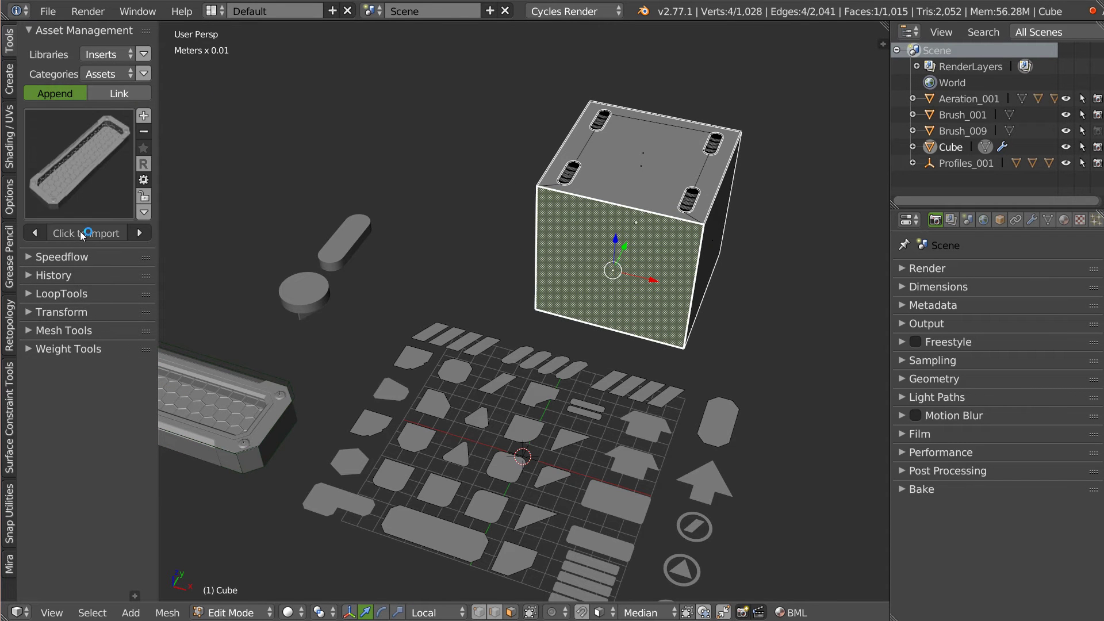
key("KP_Decimal")
key("s")
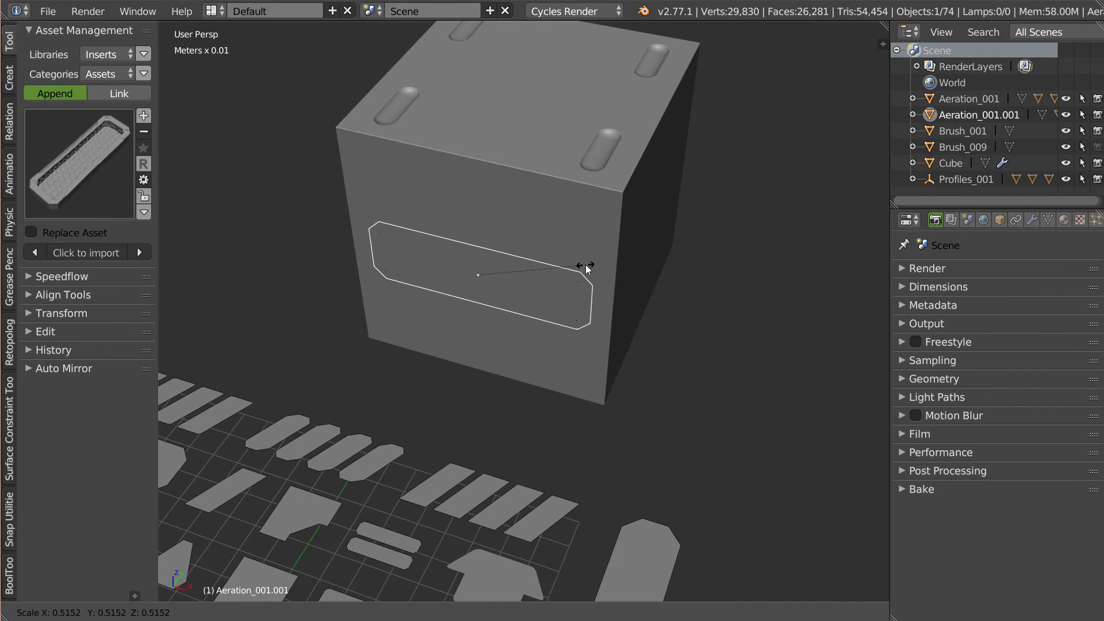
left_click(585, 264)
- Check the vent cutter's mesh in Edit Mode, then move it higher up the front face
middle_click_drag(544, 297, 564, 233)
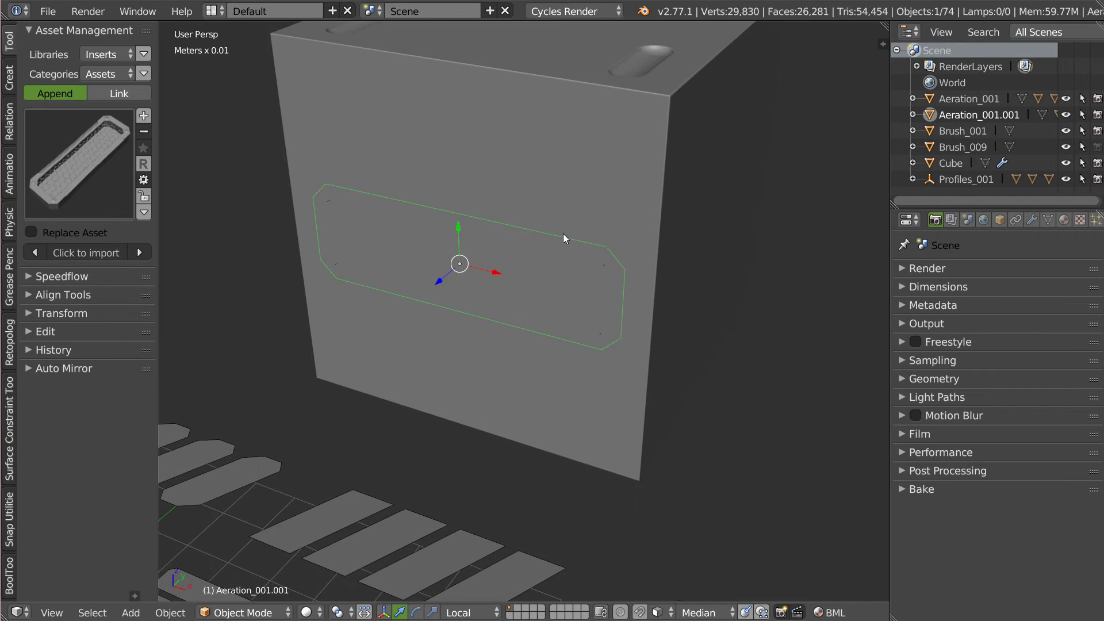
key("Tab")
key("a")
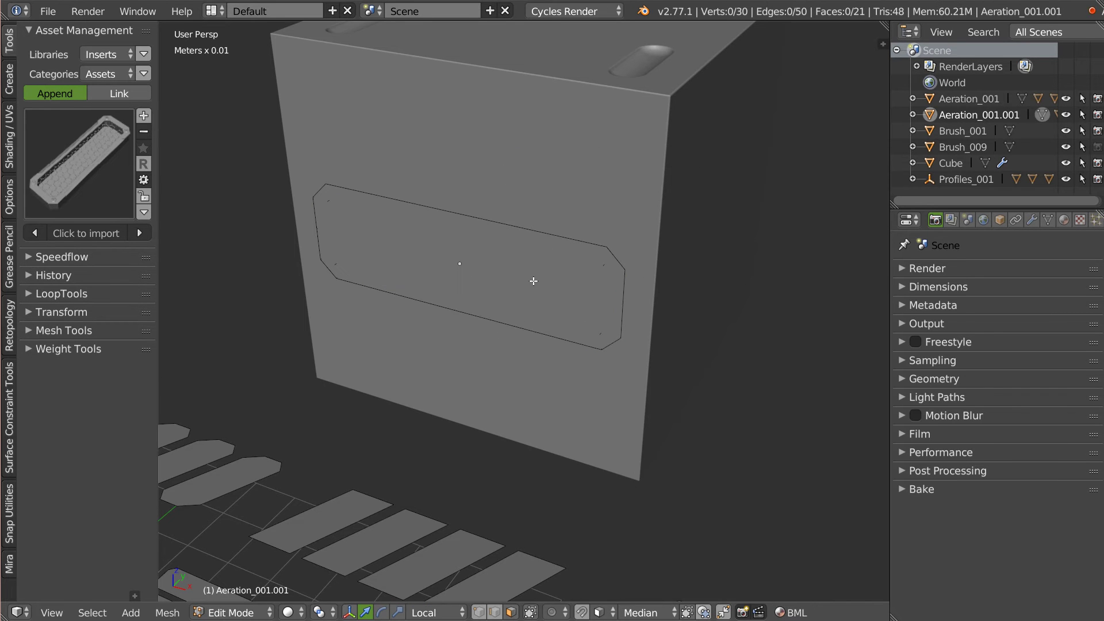
key("a")
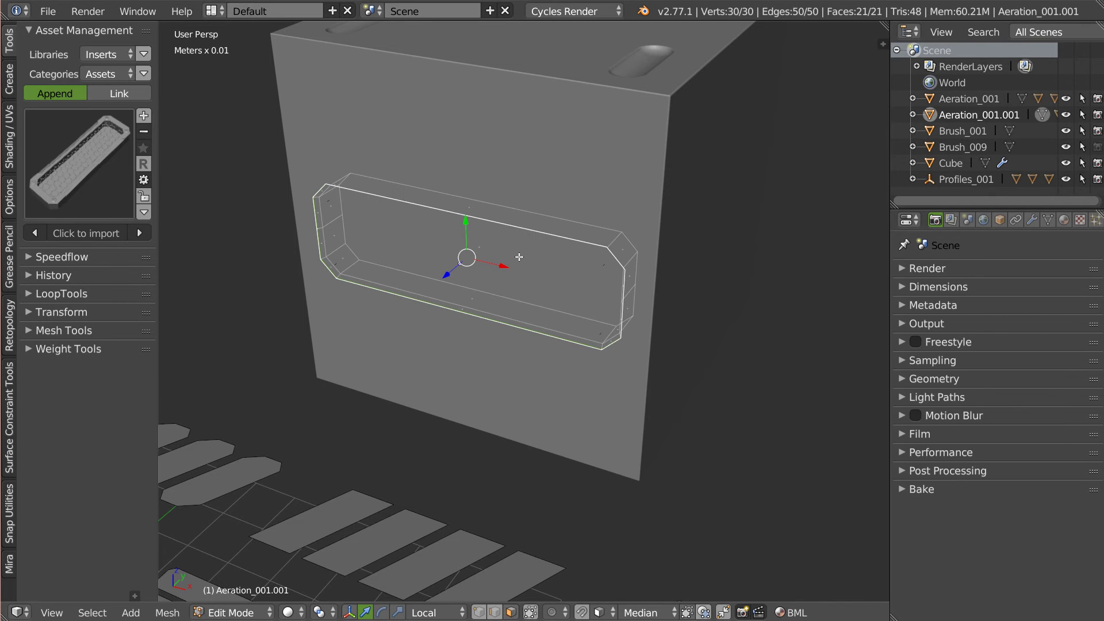
key("Tab")
mouse_move(540, 213)
middle_mouse_down()
mouse_move(526, 245)
mouse_move(471, 223)
middle_mouse_up()
key("g")
key("y")
key("y")
left_click(478, 149)
- Cut the vent into the cube with a Speedflow Boolean difference
right_click(531, 319, "shift")
key("q")
left_click(644, 254)
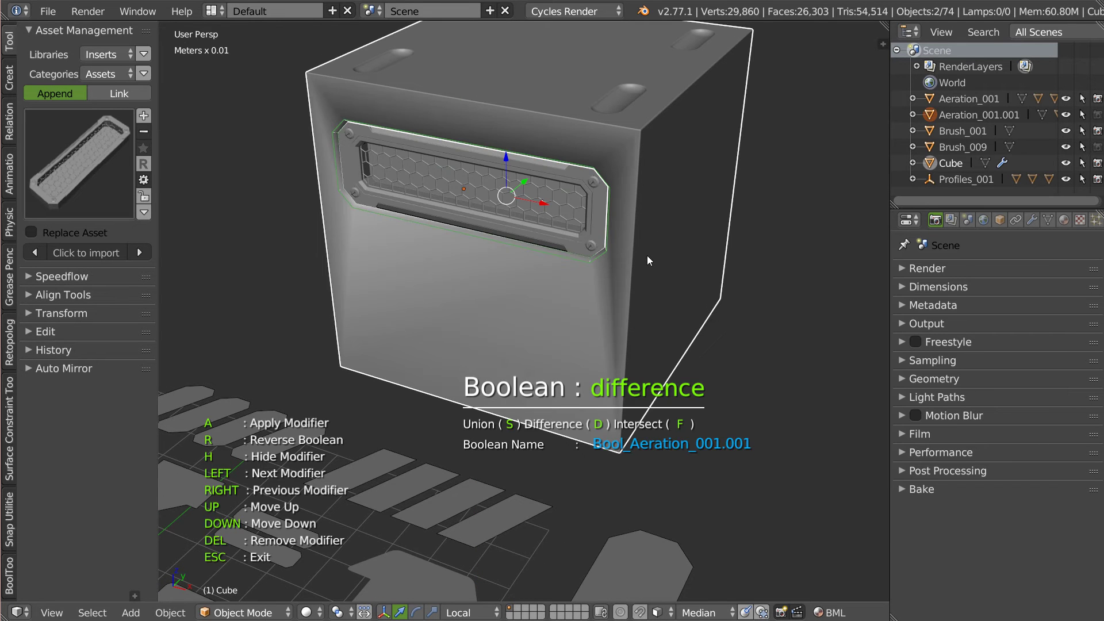
key("a")
- Hide the Aeration vent cutter and view the finished hex-grille recess
right_click(590, 265)
mouse_move(590, 264)
middle_mouse_down()
mouse_move(537, 268)
mouse_move(589, 263)
mouse_move(520, 225)
mouse_move(448, 307)
middle_mouse_up()
key("h")
scroll(456, 145, "up", 3)
middle_click_drag(647, 235, 492, 312)
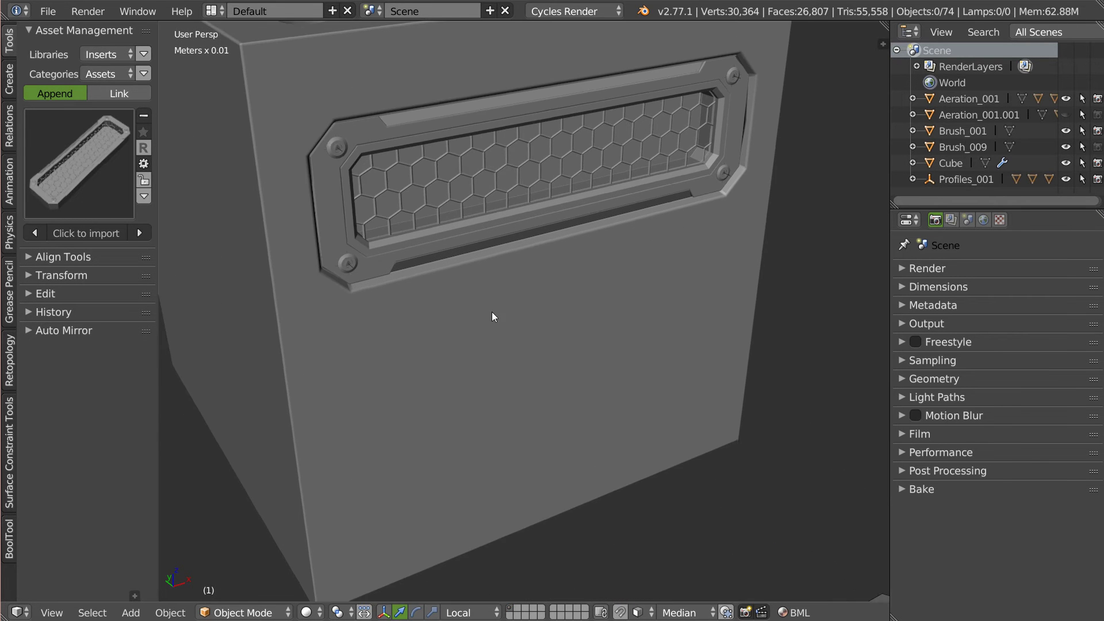
scroll(618, 237, "down", 3)
mouse_move(618, 237)
middle_mouse_down()
mouse_move(571, 233)
mouse_move(604, 290)
mouse_move(613, 209)
mouse_move(489, 370)
middle_mouse_up()
right_click(488, 368)
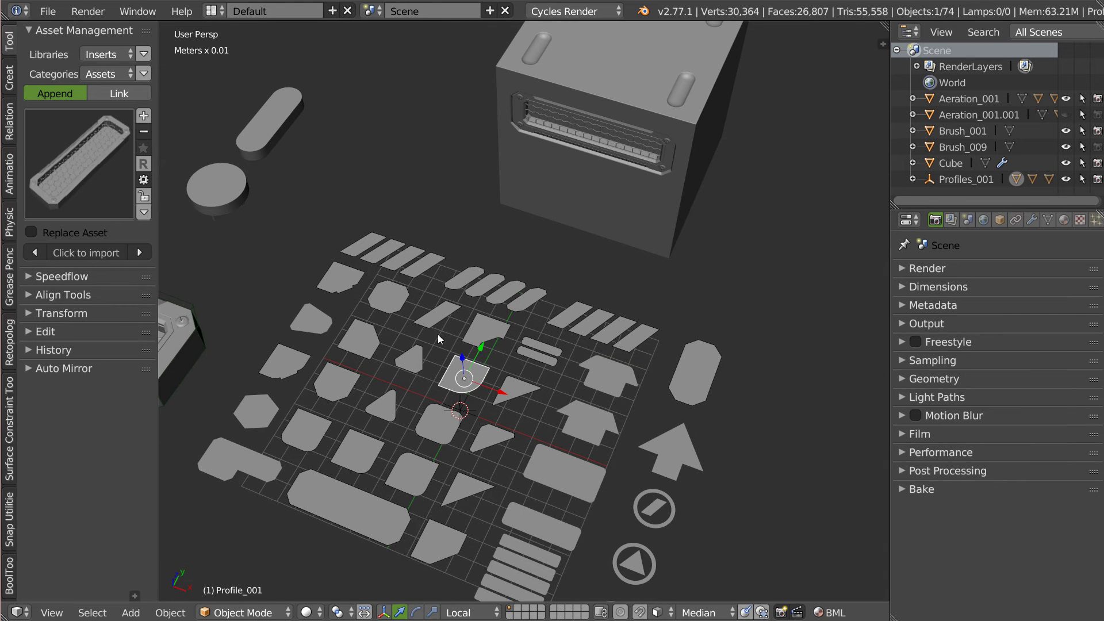
- Duplicate Profile_001 and thicken the copy with Speedflow Solidify
key("shift+d")
left_click(654, 261)
mouse_move(654, 261)
middle_mouse_down()
mouse_move(617, 263)
mouse_move(676, 290)
middle_mouse_up()
key("shift+space")
left_click(579, 224)
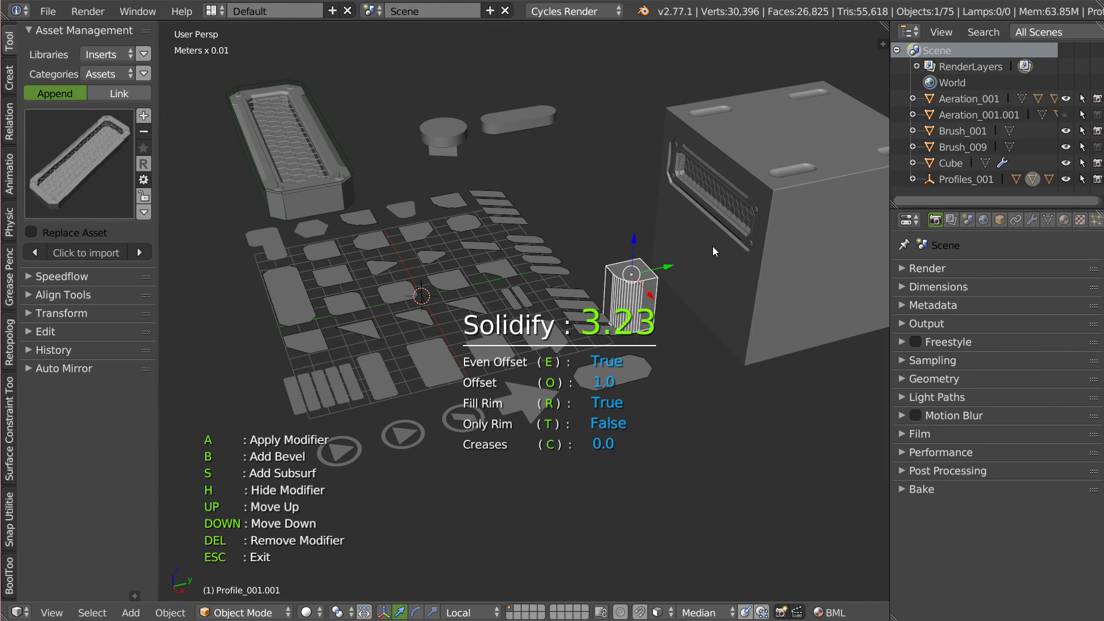
left_click(761, 261)
middle_click_drag(761, 261, 565, 284)
- Rotate the profile copy 90° around X, then around Y, to stand it by the cube
key("shift+space")
left_click(474, 287)
left_click(530, 286)
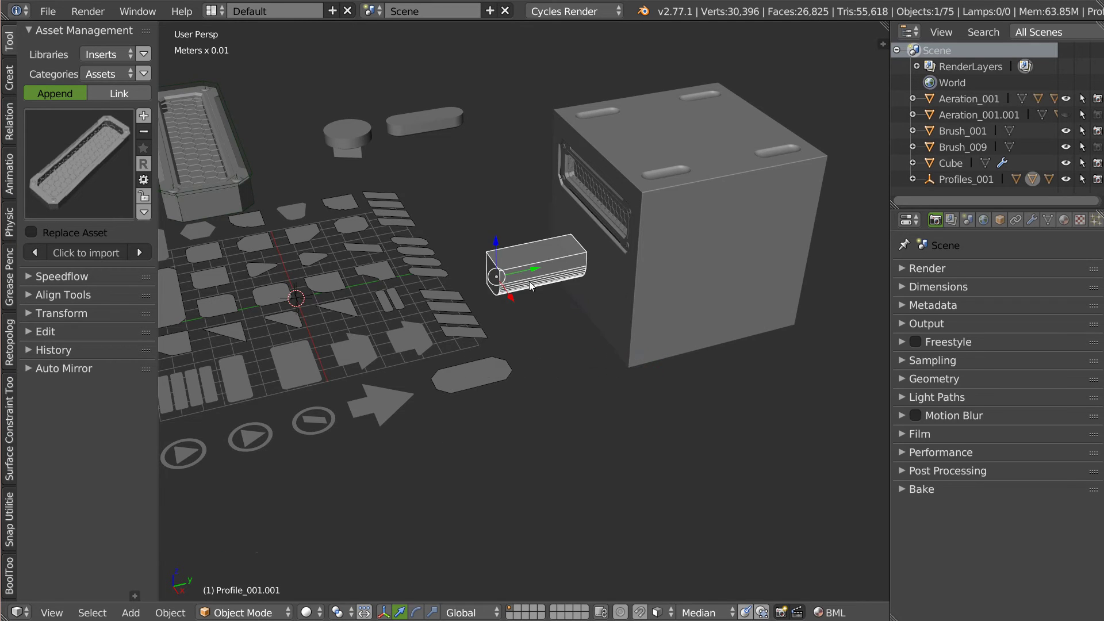
middle_click_drag(531, 286, 565, 271)
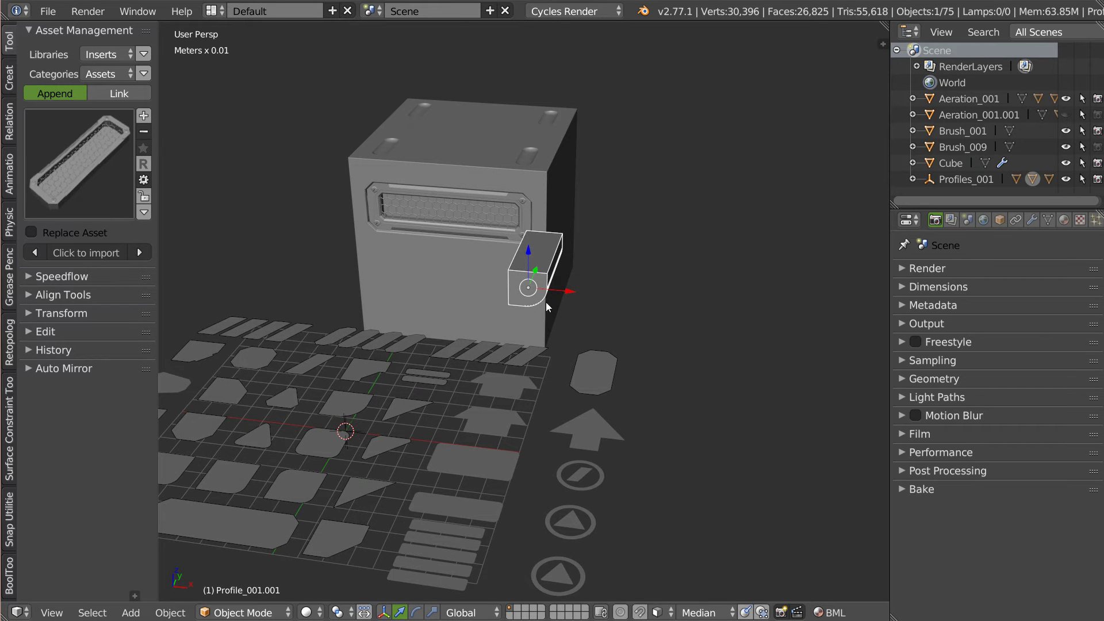
key("shift+space")
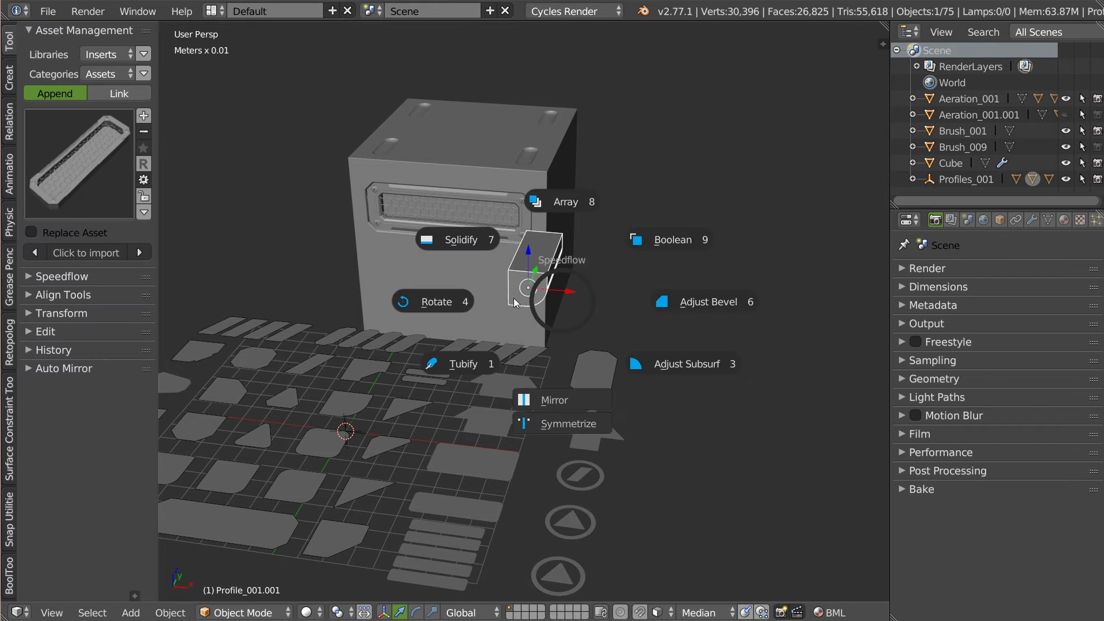
left_click(468, 301)
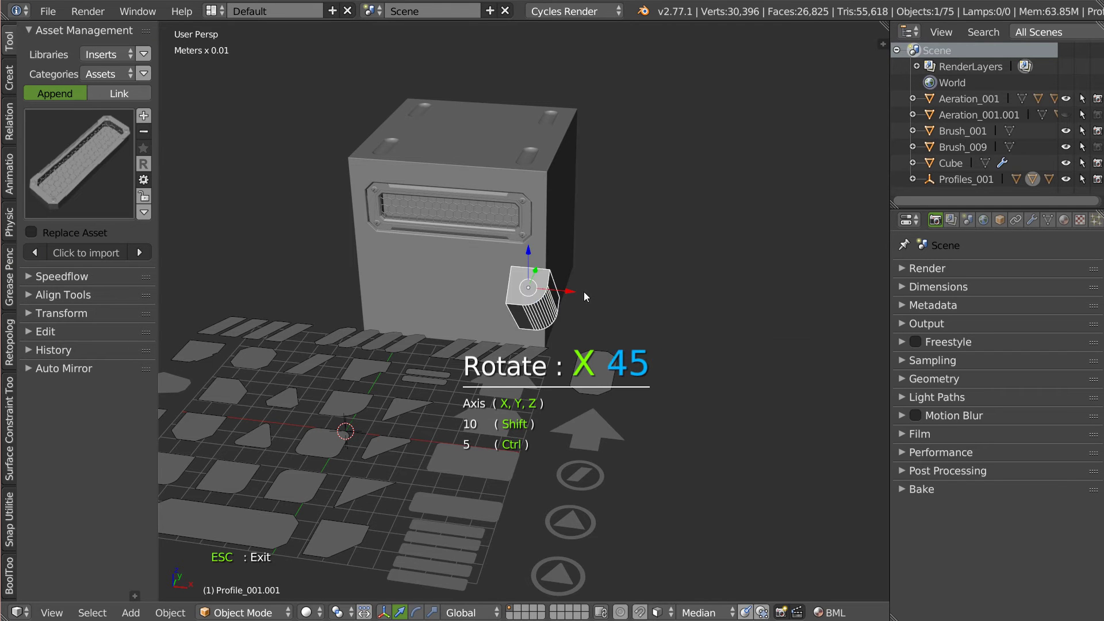
key("y")
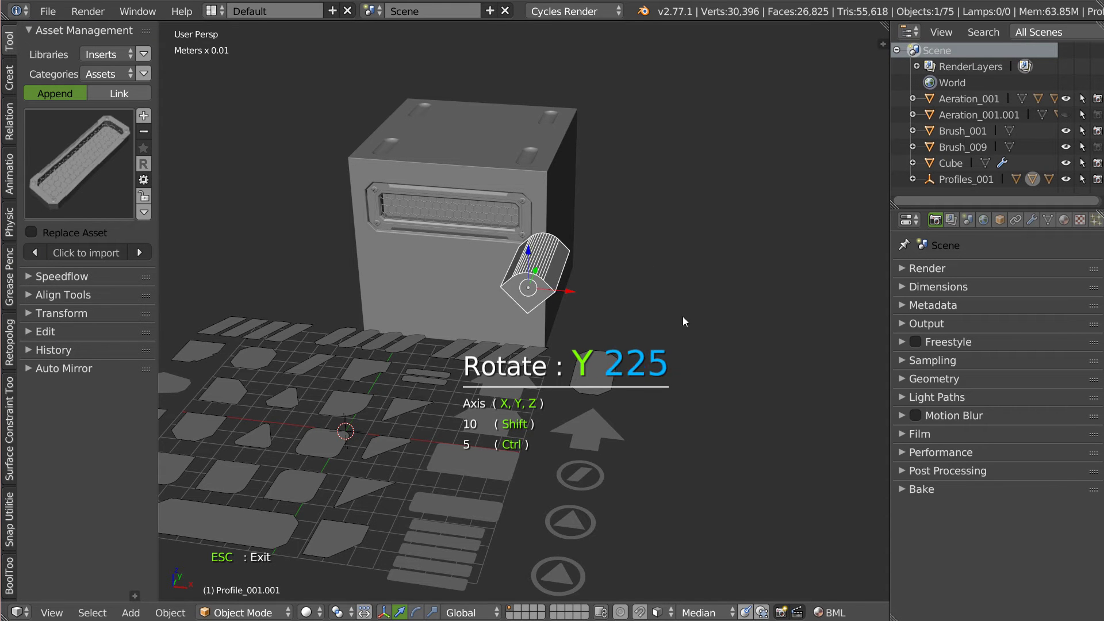
left_click(612, 313)
- Position the profile at the bottom-right corner of the cube's front face
key("KP_1")
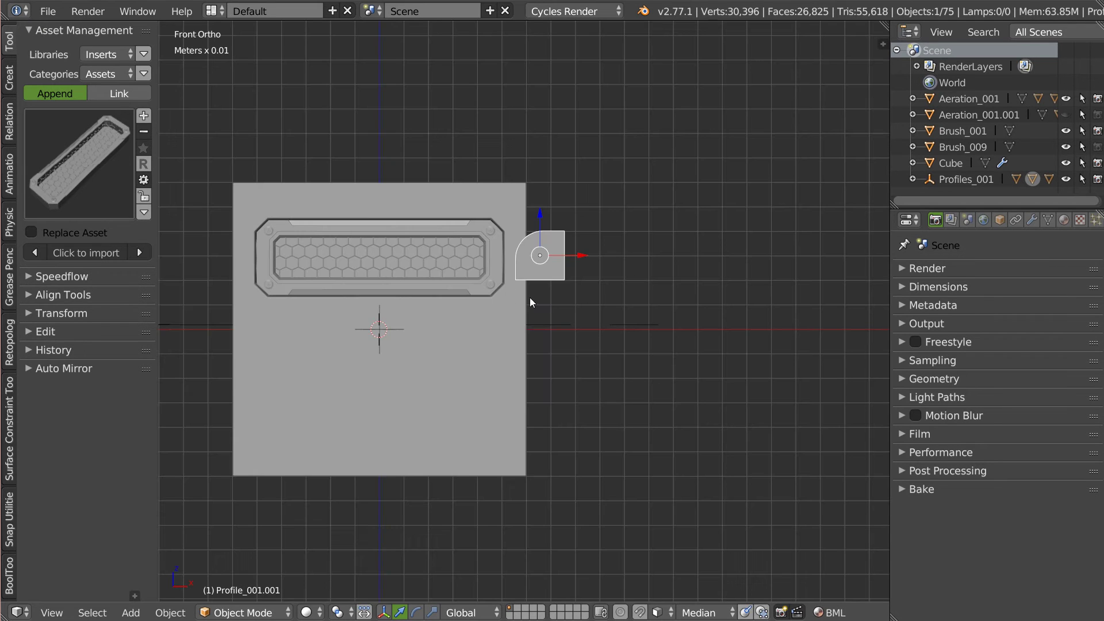
key("g")
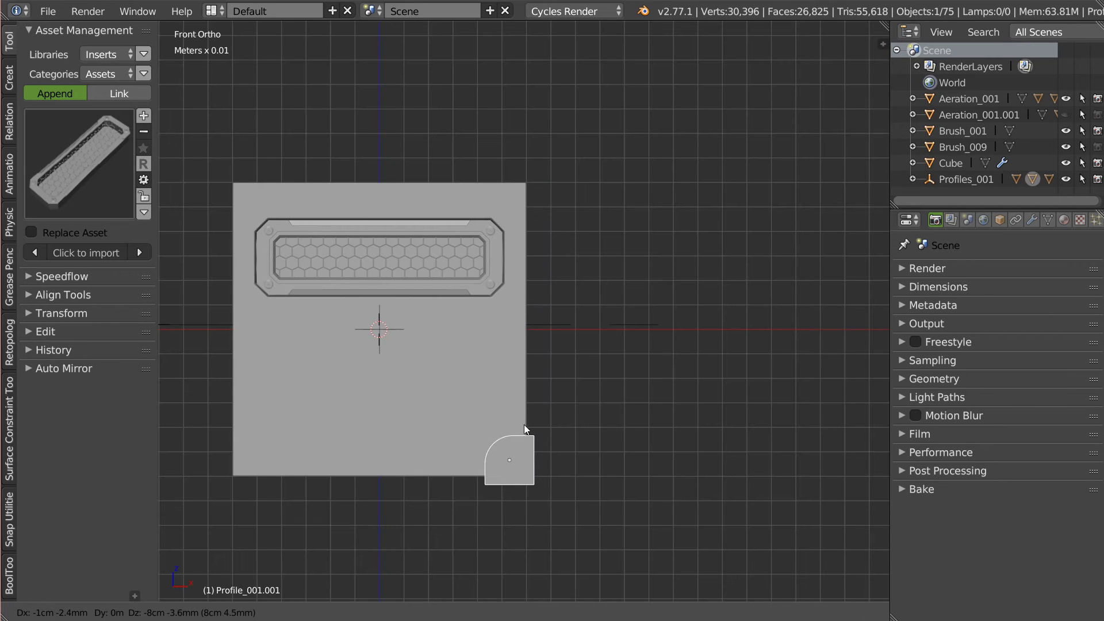
left_click(523, 422)
middle_click_drag(524, 422, 431, 427)
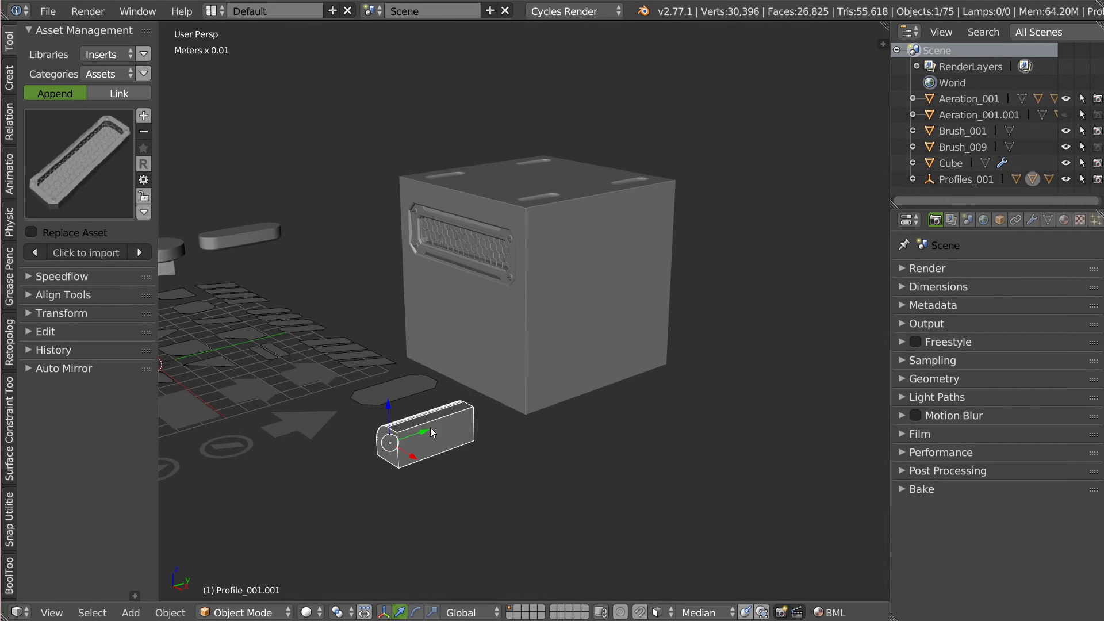
key("g")
key("y")
left_click(626, 395)
mouse_move(626, 396)
middle_mouse_down()
mouse_move(553, 385)
mouse_move(592, 374)
mouse_move(526, 362)
middle_mouse_up()
key("g")
left_click(557, 366)
- Boolean Difference the profile out of the cube
right_click(629, 366, "shift")
key("shift+space")
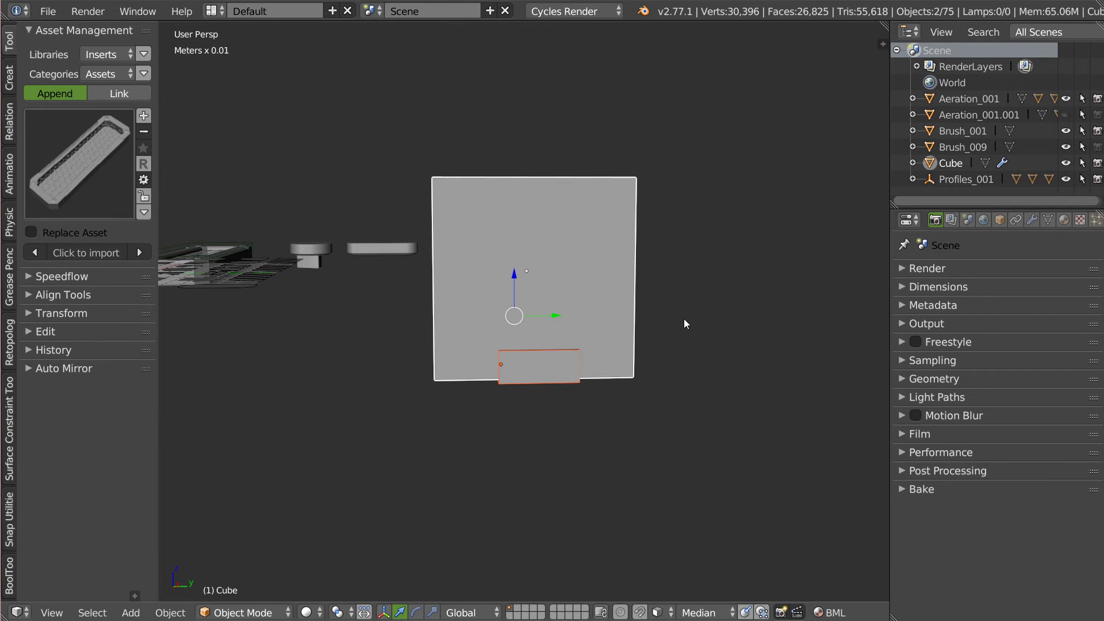
left_click(714, 306)
middle_click_drag(692, 295, 599, 340)
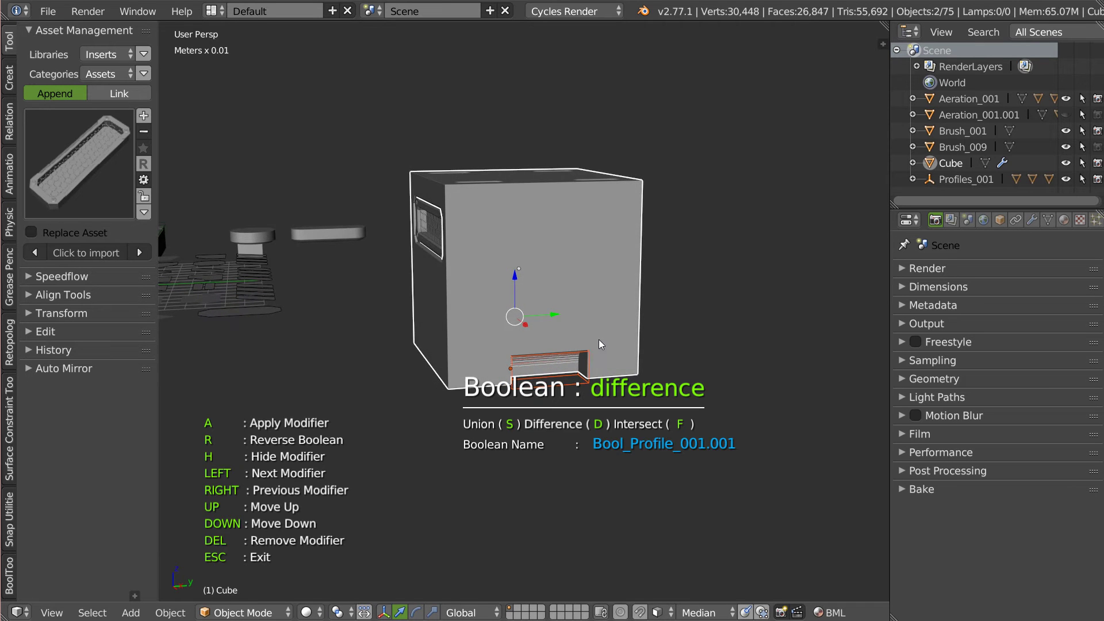
key("Escape")
- Delete the profile cutter object
right_click(570, 376)
key("x")
left_click(538, 381)
mouse_move(538, 382)
middle_mouse_down()
mouse_move(538, 332)
mouse_move(575, 294)
middle_mouse_up()
- Fill a new face on the Cube.005 slot piece in Edit Mode
right_click(575, 295)
key("Tab")
left_click(664, 268)
middle_click_drag(664, 267, 674, 302)
key("e")
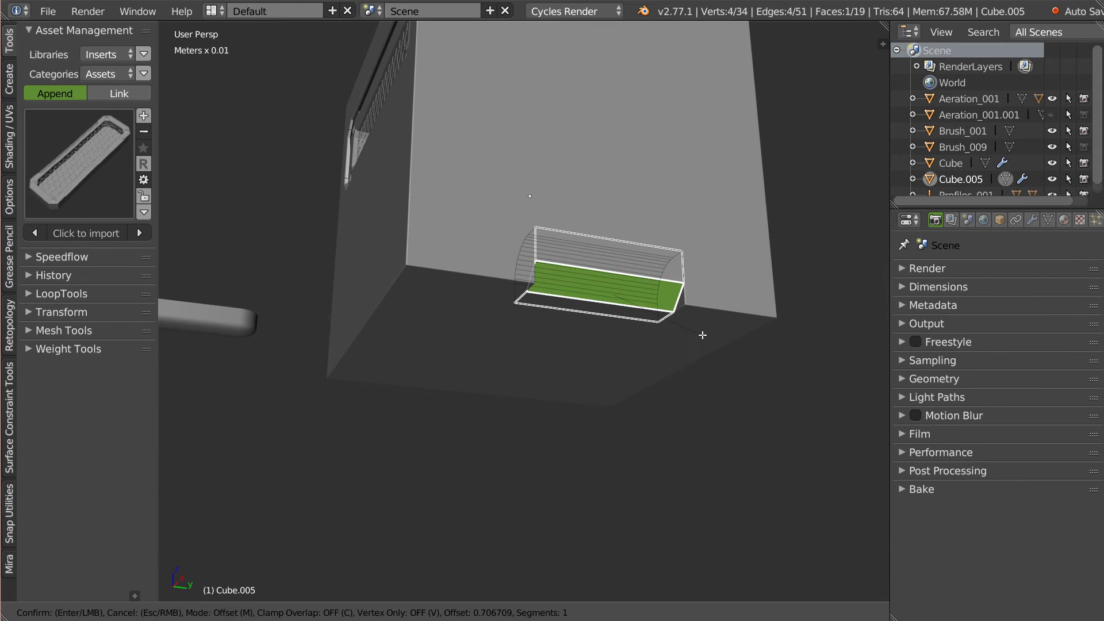
left_click(671, 342)
key("Tab")
- Bevel the slot piece's top edge into a rounded bevel with 6 segments
mouse_move(610, 280)
middle_mouse_down()
mouse_move(622, 254)
mouse_move(641, 271)
middle_mouse_up()
key("Tab")
right_click(640, 272)
key("alt+q")
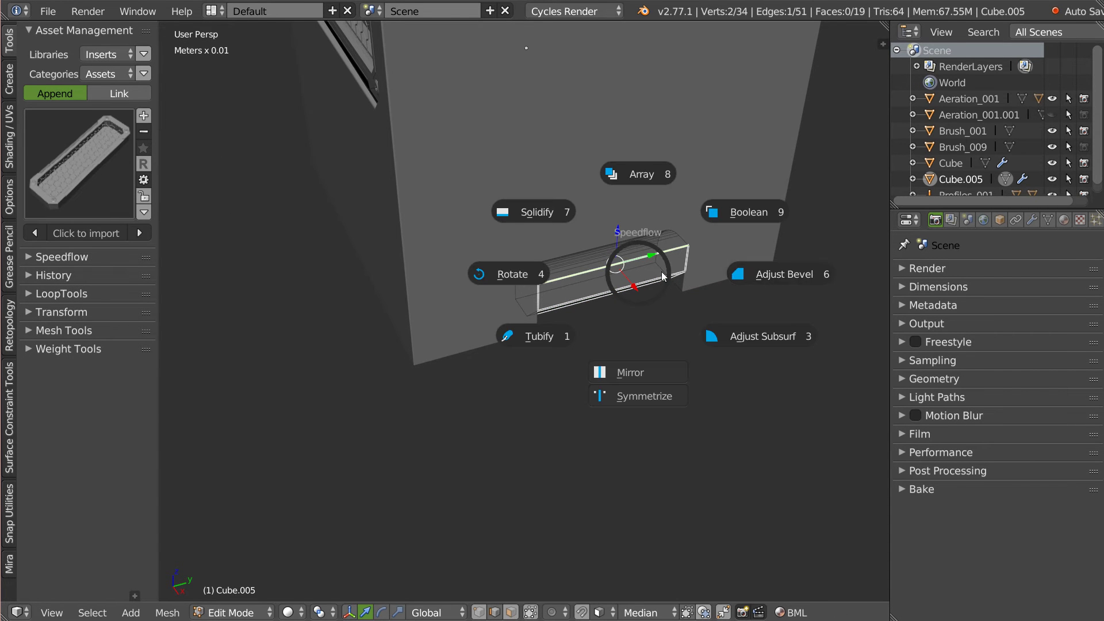
key("ctrl+b")
scroll(690, 287, "up", 2)
scroll(693, 287, "up", 1)
scroll(696, 289, "up", 2)
left_click(693, 288)
key("Tab")
mouse_move(650, 286)
middle_mouse_down()
mouse_move(538, 229)
mouse_move(554, 245)
mouse_move(504, 333)
mouse_move(634, 261)
mouse_move(586, 279)
mouse_move(578, 262)
mouse_move(601, 213)
mouse_move(526, 185)
mouse_move(495, 222)
mouse_move(488, 260)
mouse_move(514, 330)
middle_mouse_up()
scroll(584, 273, "up", 2)
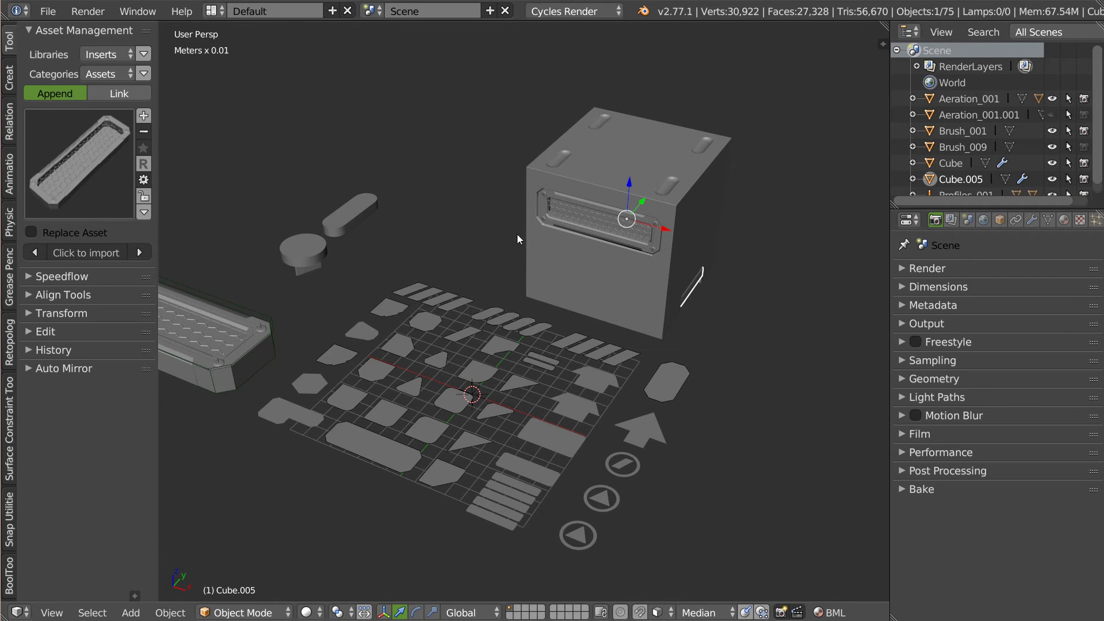
- Select Brush_009 and the Cube, then launch the Carver Object Brush (Ctrl+Shift+X)
middle_click_drag(627, 222, 581, 189)
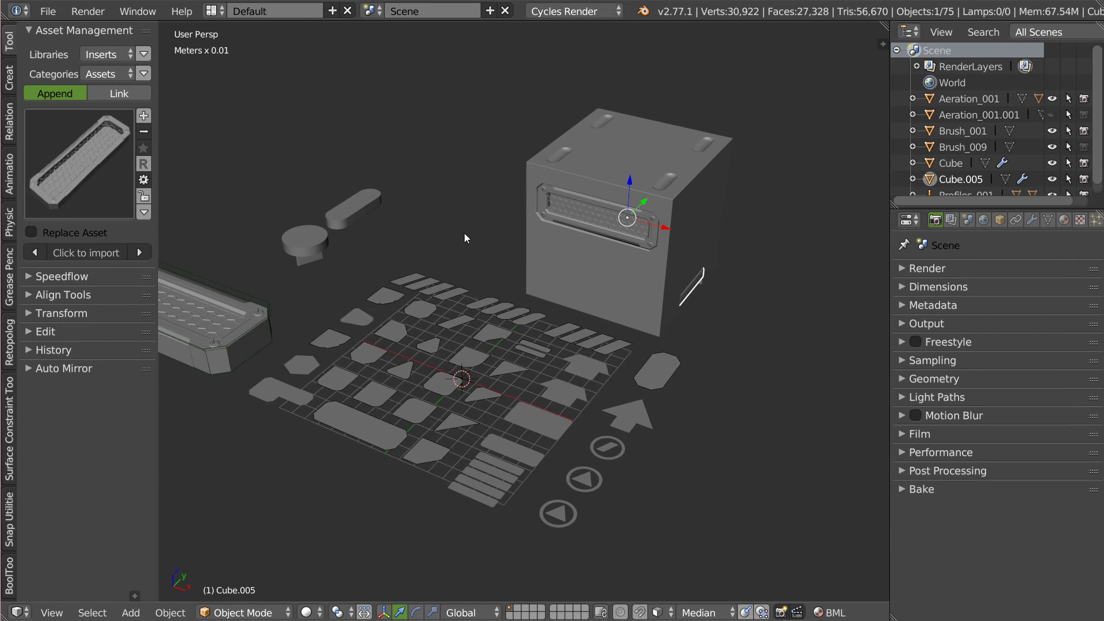
middle_click_drag(428, 284, 410, 266)
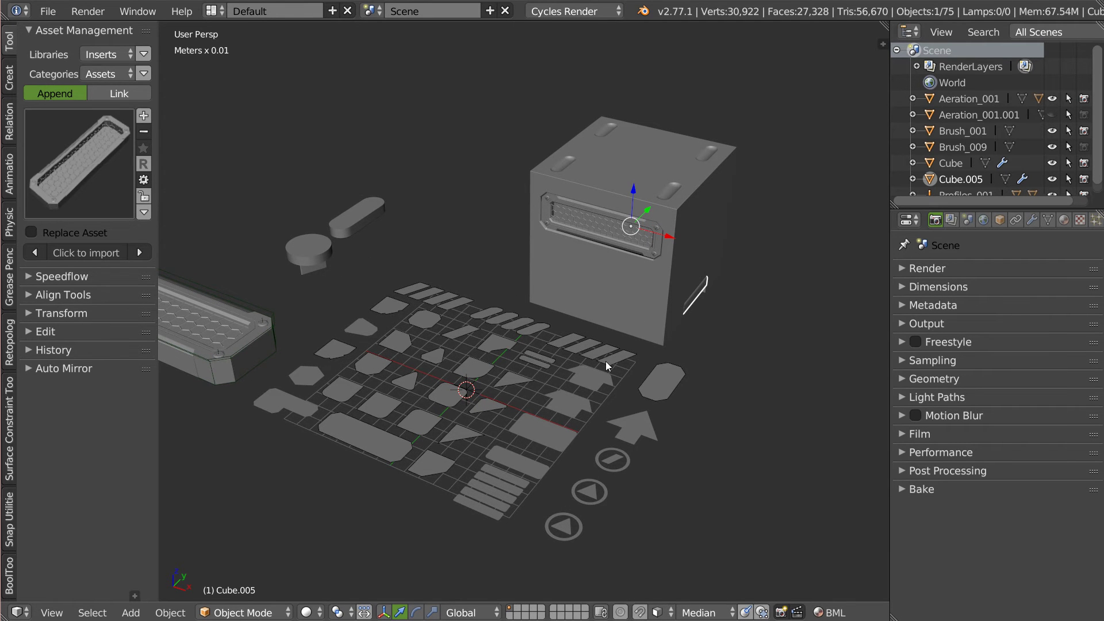
middle_click_drag(493, 309, 469, 305)
right_click(286, 246)
mouse_move(336, 251)
middle_mouse_down()
mouse_move(317, 244)
mouse_move(536, 270)
middle_mouse_up()
right_click(610, 329, "shift")
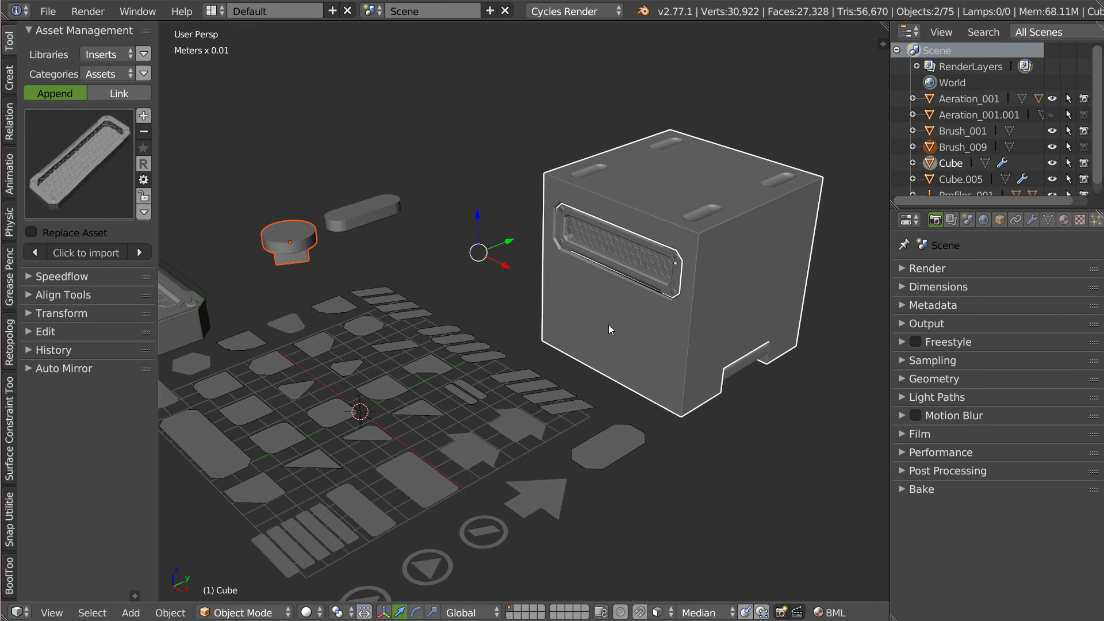
key("ctrl+shift+x")
- Stamp a round hole into the cube's side face with the Object Brush
mouse_move(604, 325)
middle_mouse_down()
mouse_move(494, 325)
mouse_move(513, 341)
middle_mouse_up()
scroll(574, 251, "up", 2)
scroll(564, 213, "up", 2)
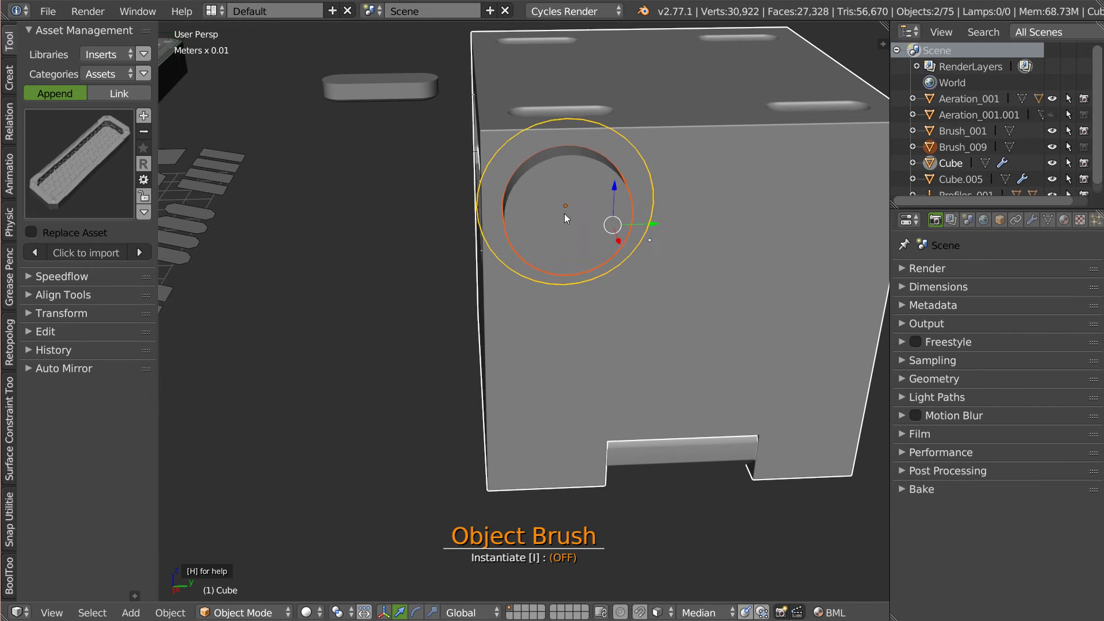
scroll(546, 212, "down", 3, "ctrl")
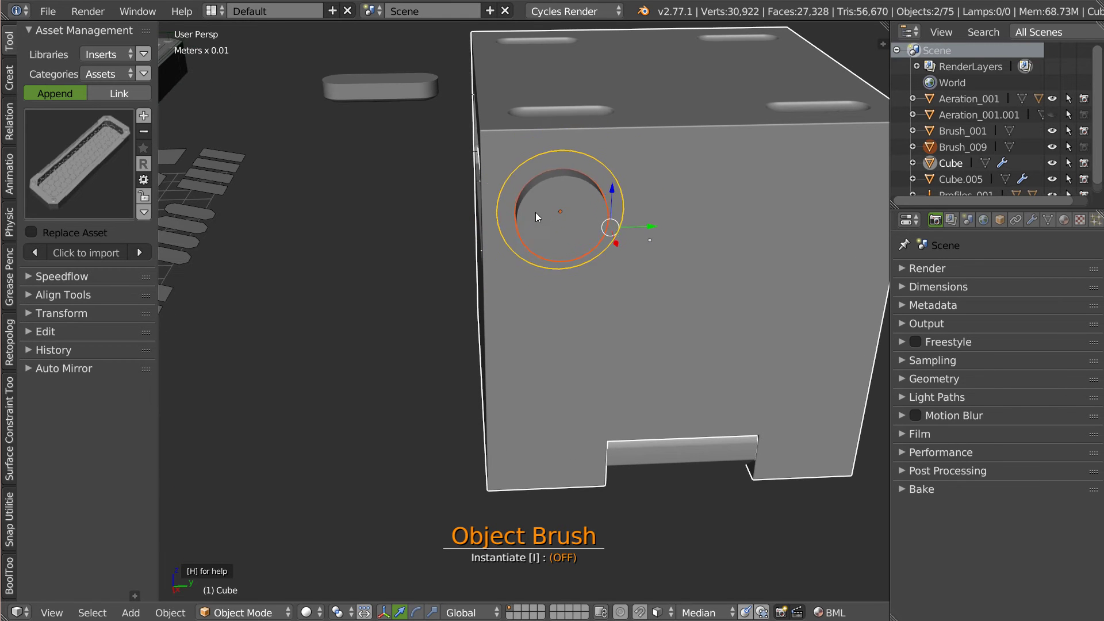
left_click(538, 188)
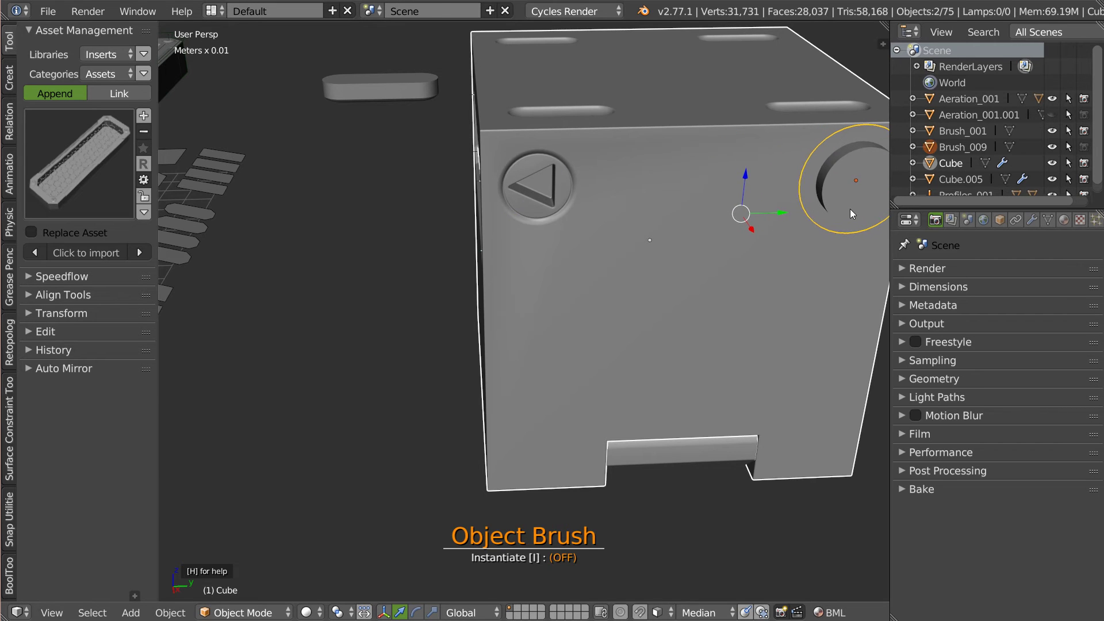
- Stamp triangle button inserts at the bottom-right and bottom-left corners, then exit the brush
mouse_move(778, 247)
middle_mouse_down()
mouse_move(651, 228)
mouse_move(725, 312)
middle_mouse_up()
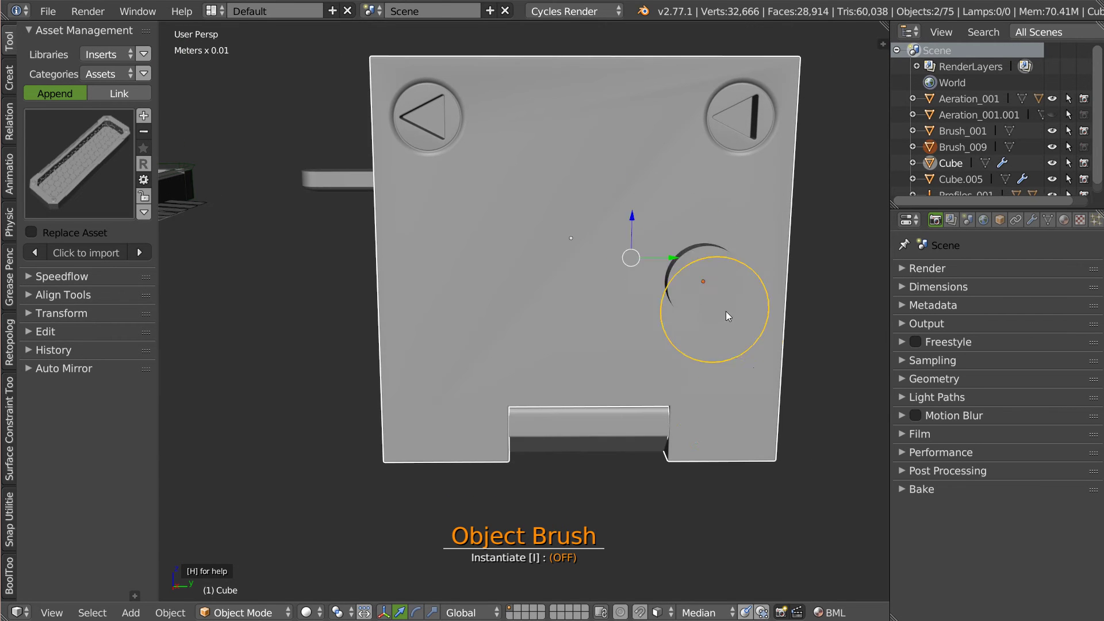
left_click(737, 410)
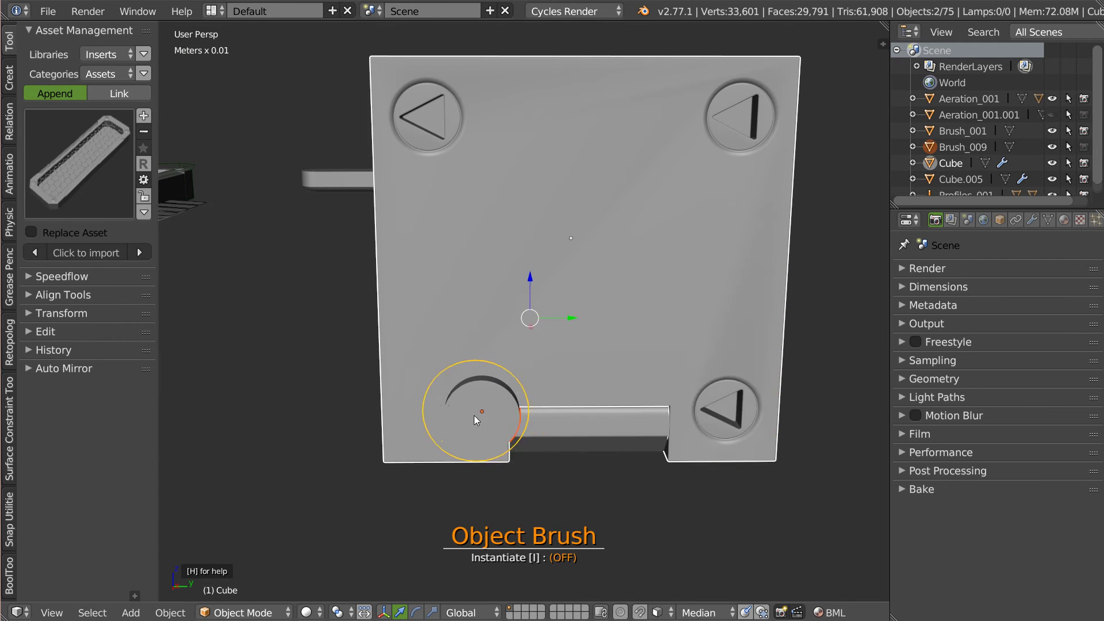
left_click(439, 425)
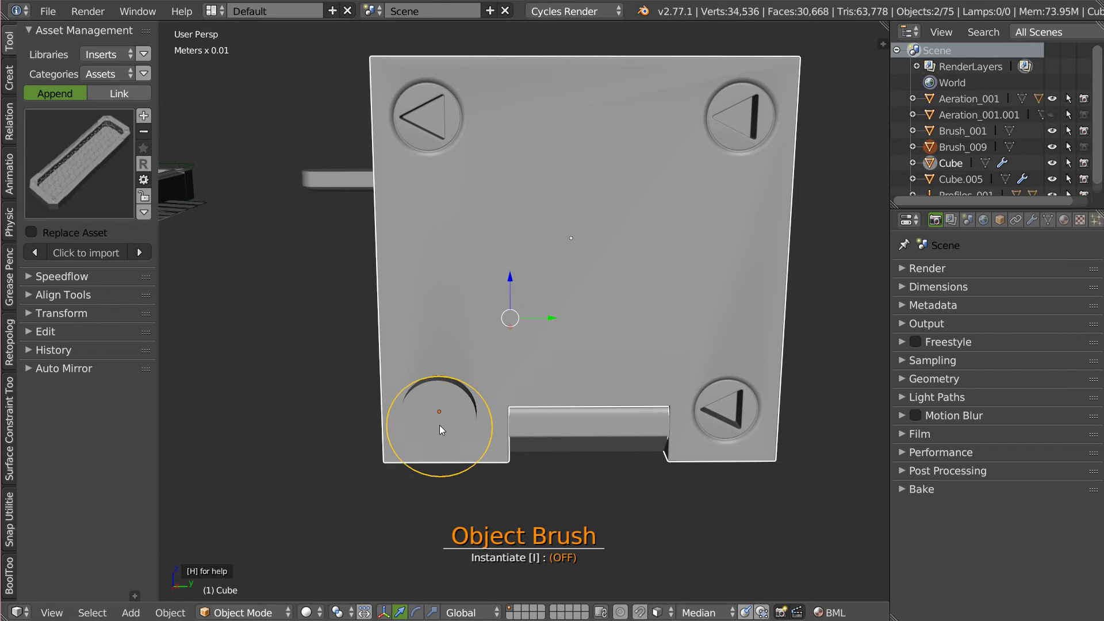
middle_click_drag(582, 340, 600, 356)
key("Escape")
- In the cube's Edit Mode, slide selected front-face vertices along Y to merge a stray vertex
key("Tab")
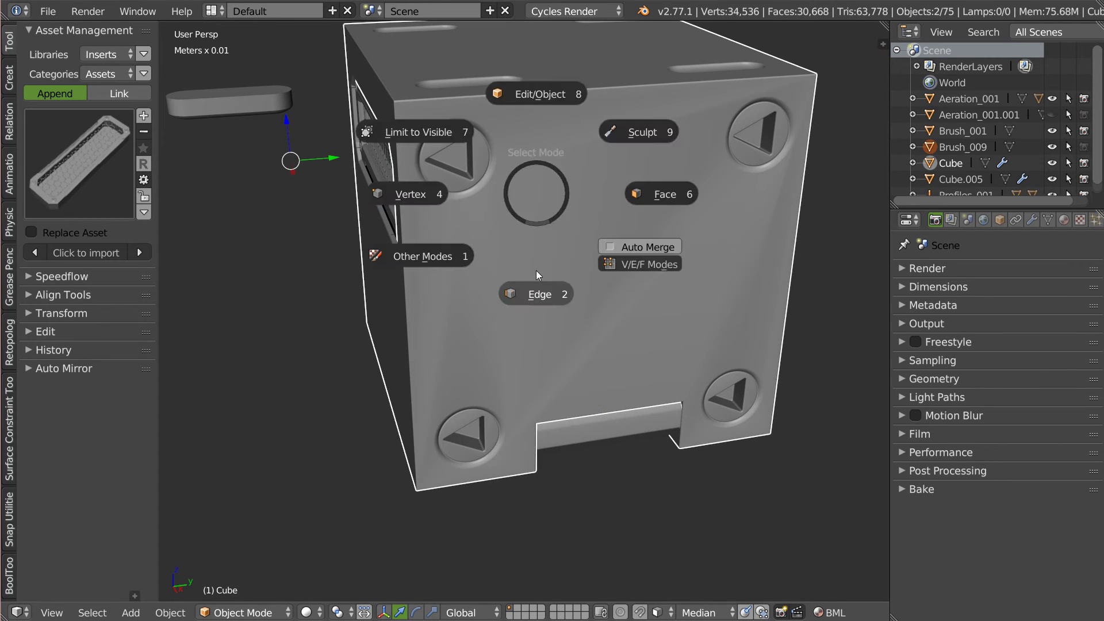
left_click(487, 194)
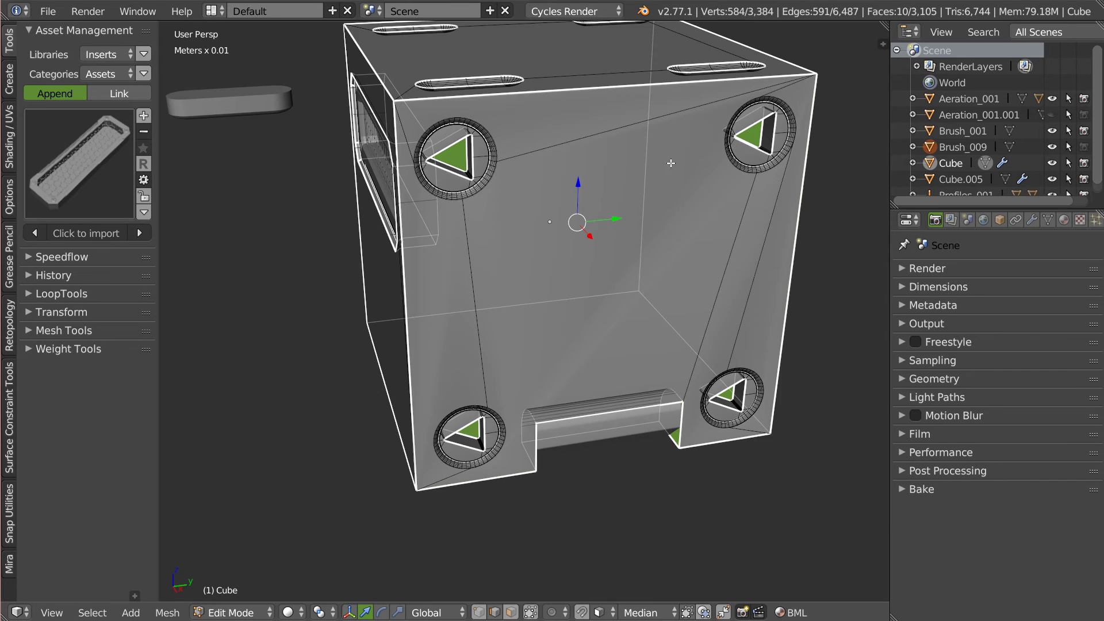
scroll(670, 163, "up", 5)
right_click(727, 129)
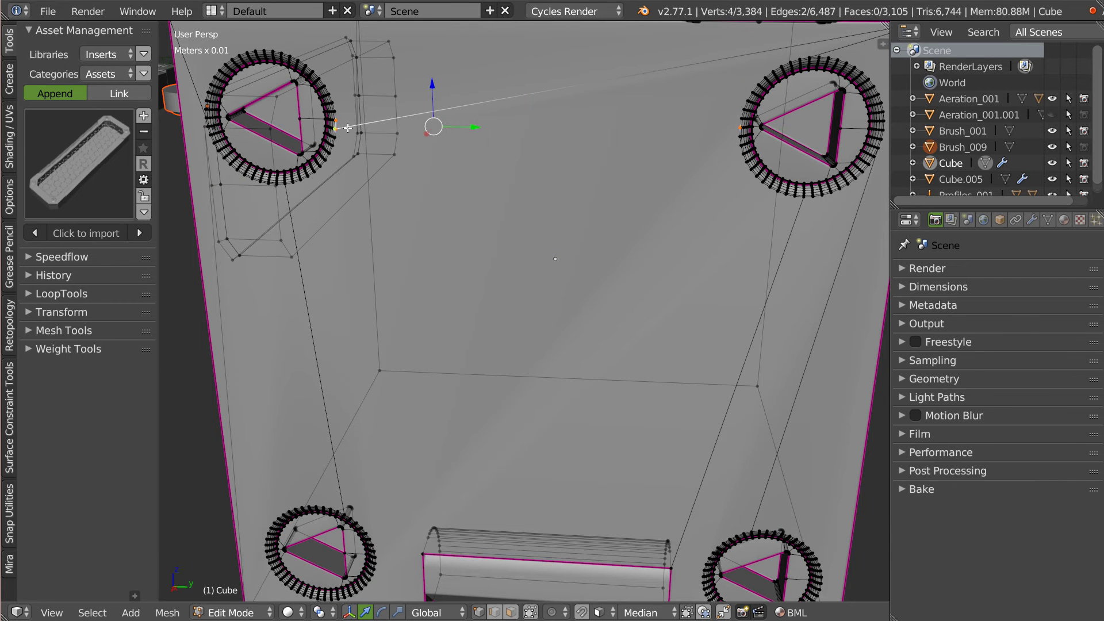
scroll(331, 159, "up", 1)
scroll(332, 158, "up", 1)
right_click(321, 159)
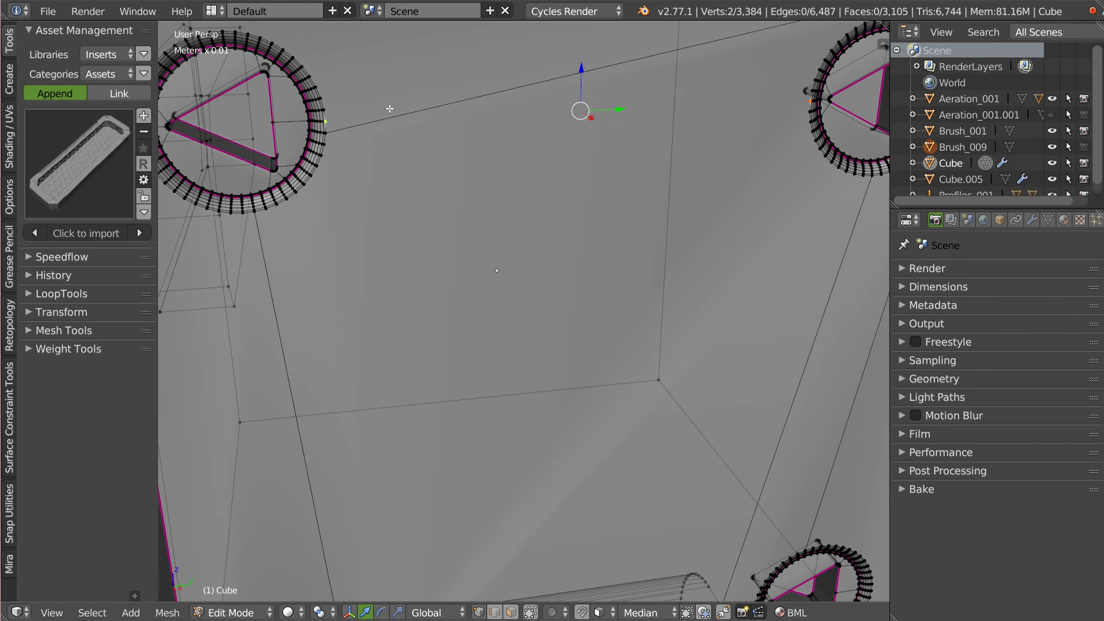
right_click(409, 113, "ctrl")
key("g")
key("y")
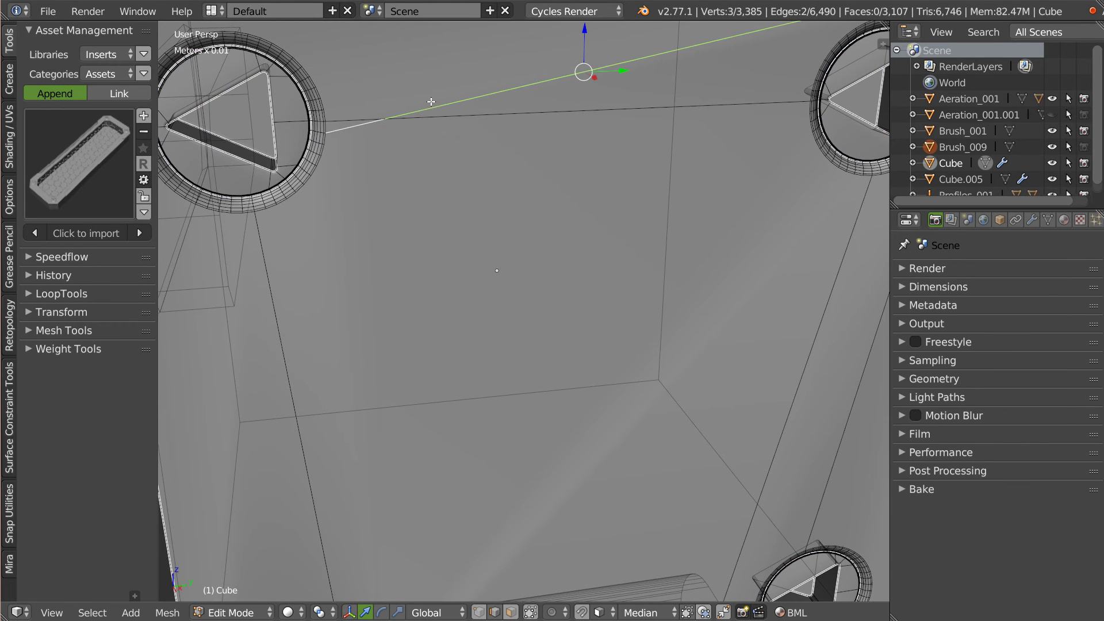
left_click(451, 123)
- Try connecting panel-outline and ring vertices with a cut edge, then undo it
scroll(531, 153, "down", 5)
middle_click_drag(532, 154, 683, 147)
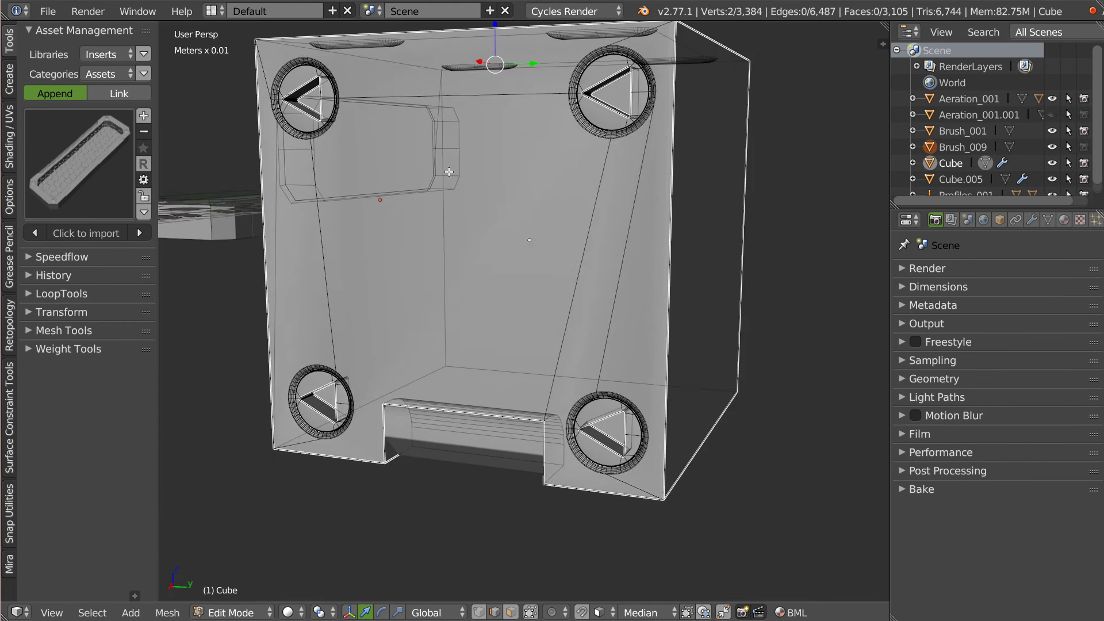
scroll(683, 147, "up", 5)
left_click(693, 121)
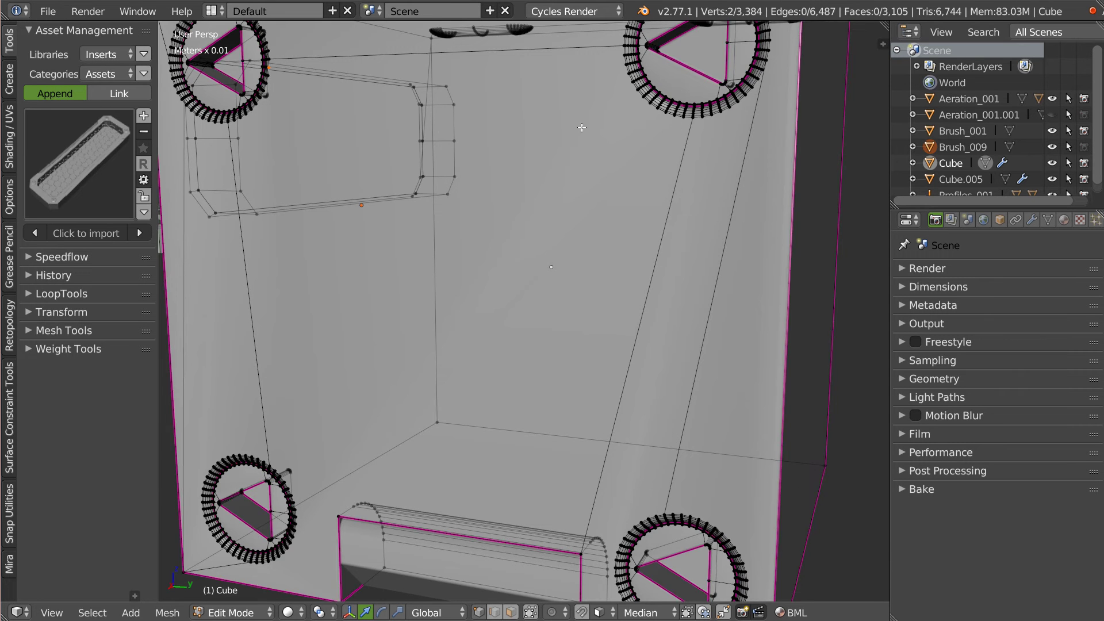
scroll(669, 422, "up", 2)
scroll(668, 421, "up", 3)
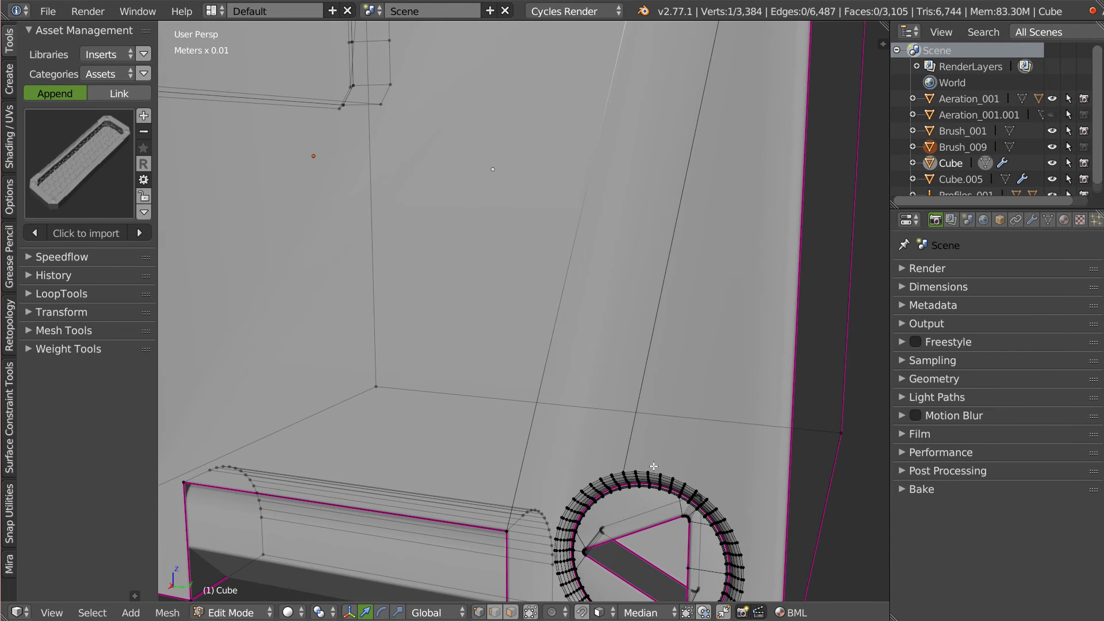
key("ctrl+z")
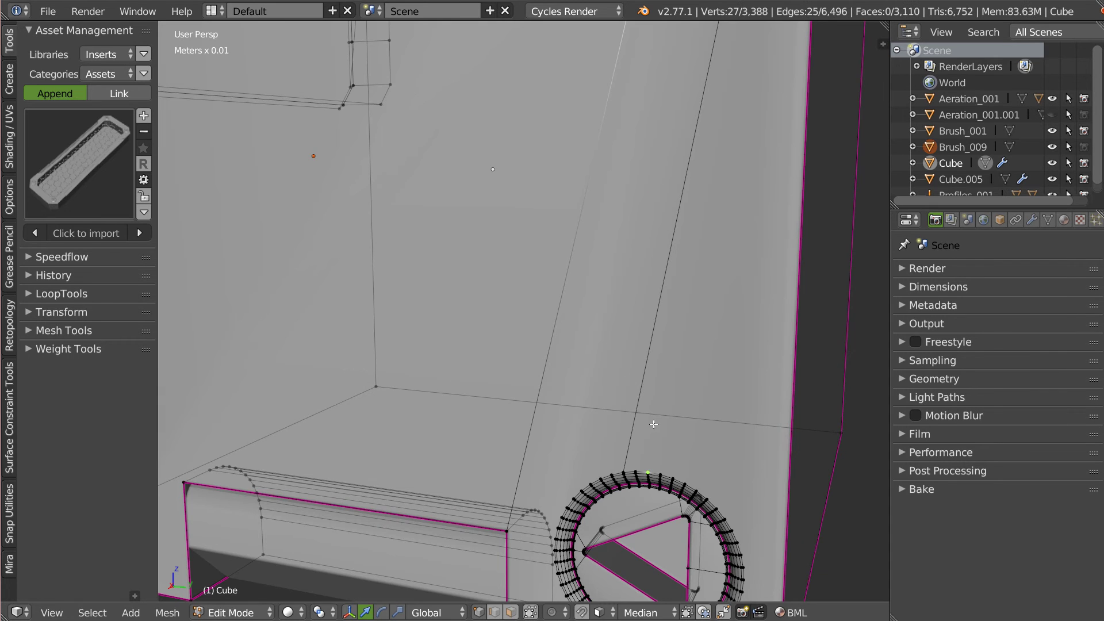
scroll(654, 425, "down", 4)
scroll(653, 253, "up", 4)
key("ctrl+z")
key("ctrl+z")
scroll(618, 152, "down", 3)
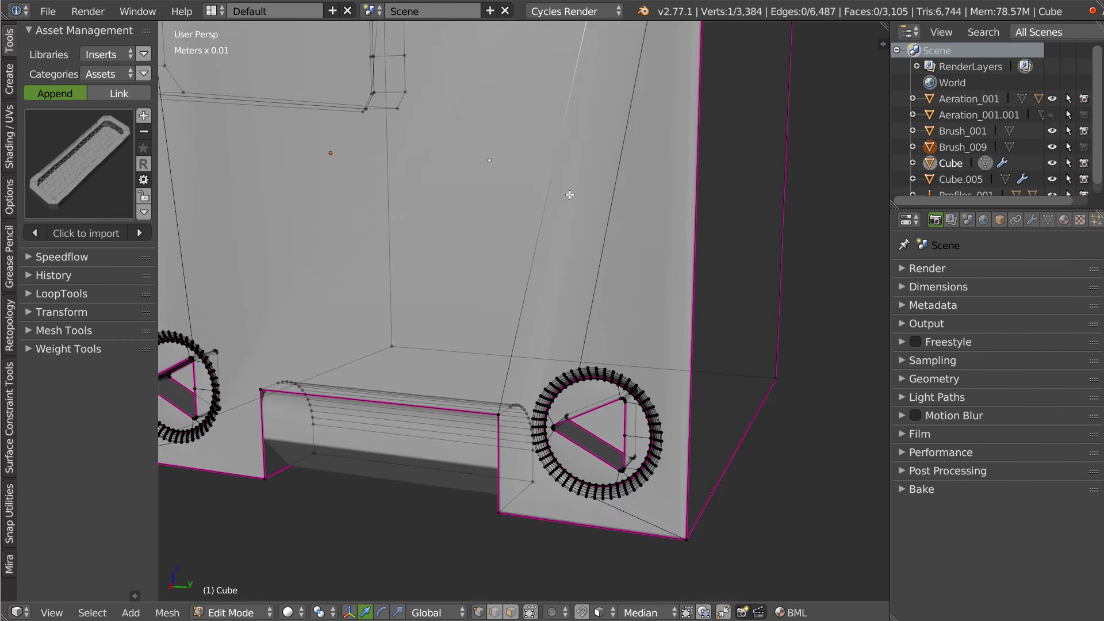
scroll(613, 352, "up", 3)
key("j")
scroll(686, 195, "down", 3)
scroll(611, 293, "up", 3)
scroll(563, 213, "up", 1)
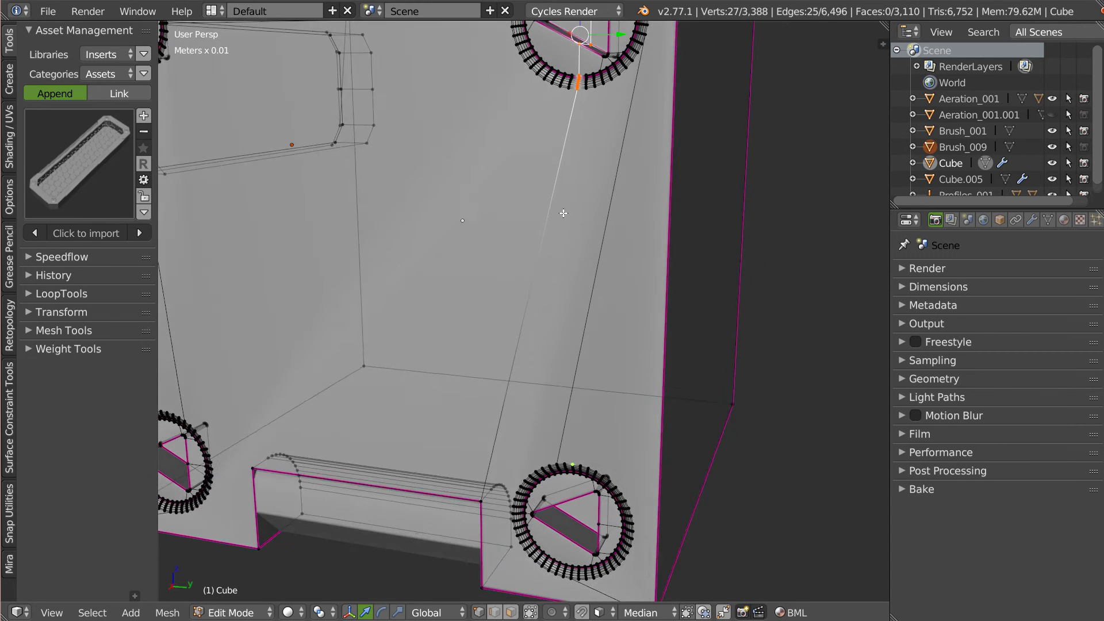
middle_click_drag(563, 213, 473, 212)
middle_click_drag(594, 155, 574, 215)
key("ctrl+z")
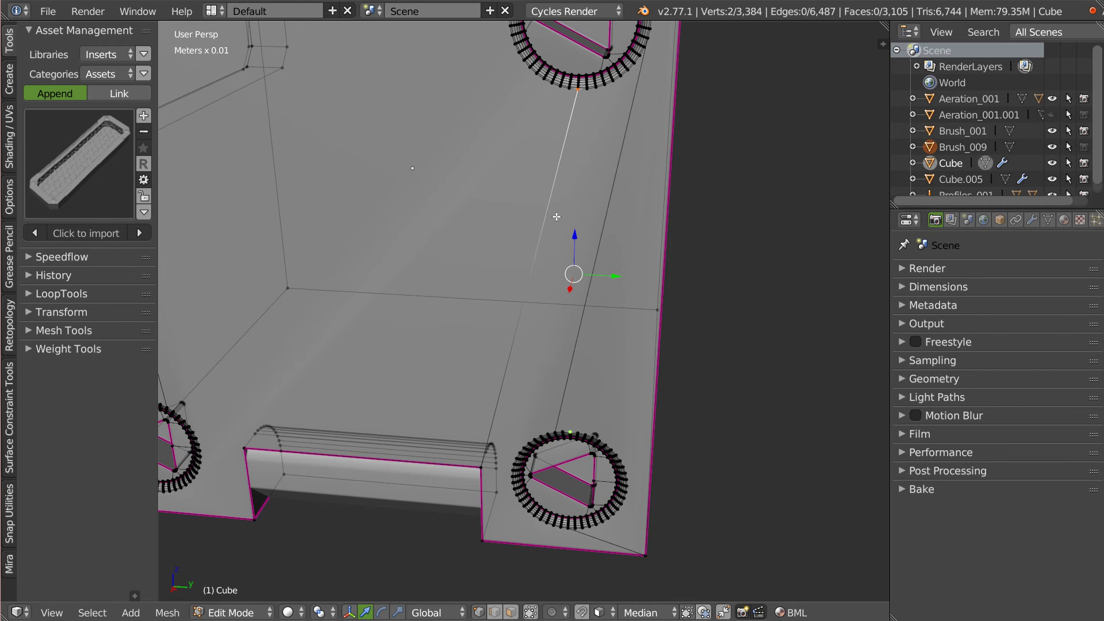
- Line-knife a cut from the top vertex down to the lower circle and dissolve the unwanted edges
key("w")
left_click(582, 159)
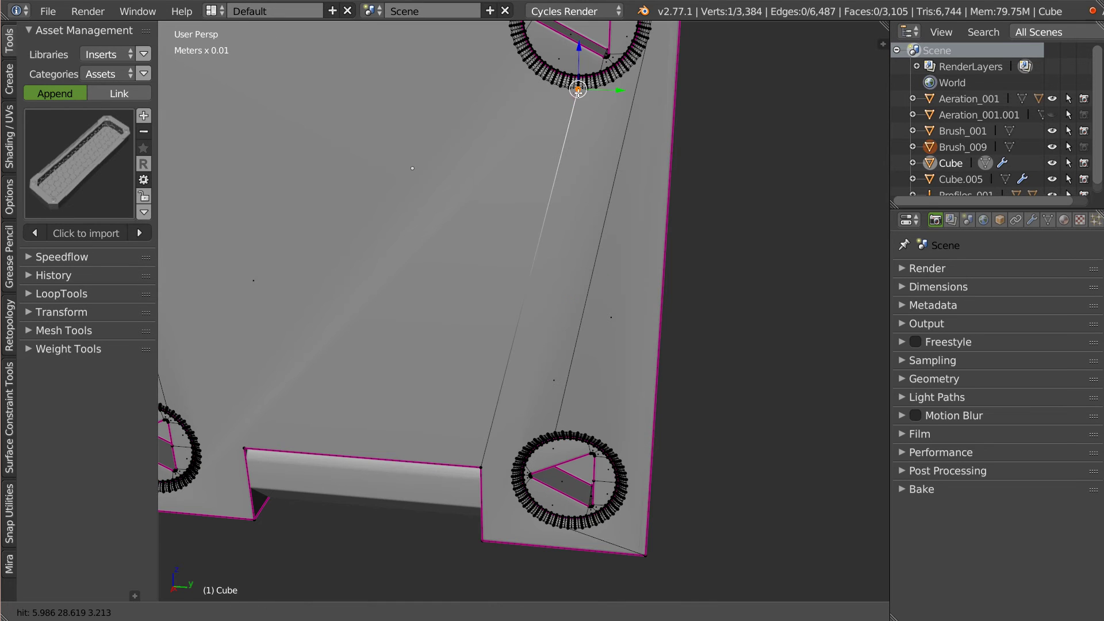
left_click(598, 362)
left_click(596, 431)
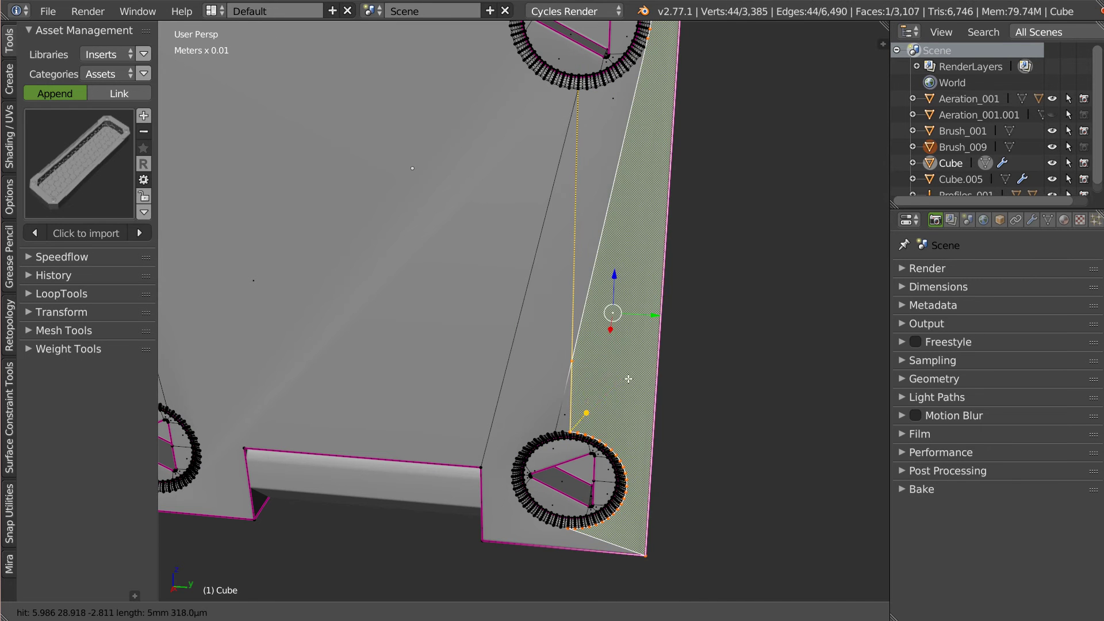
key("Return")
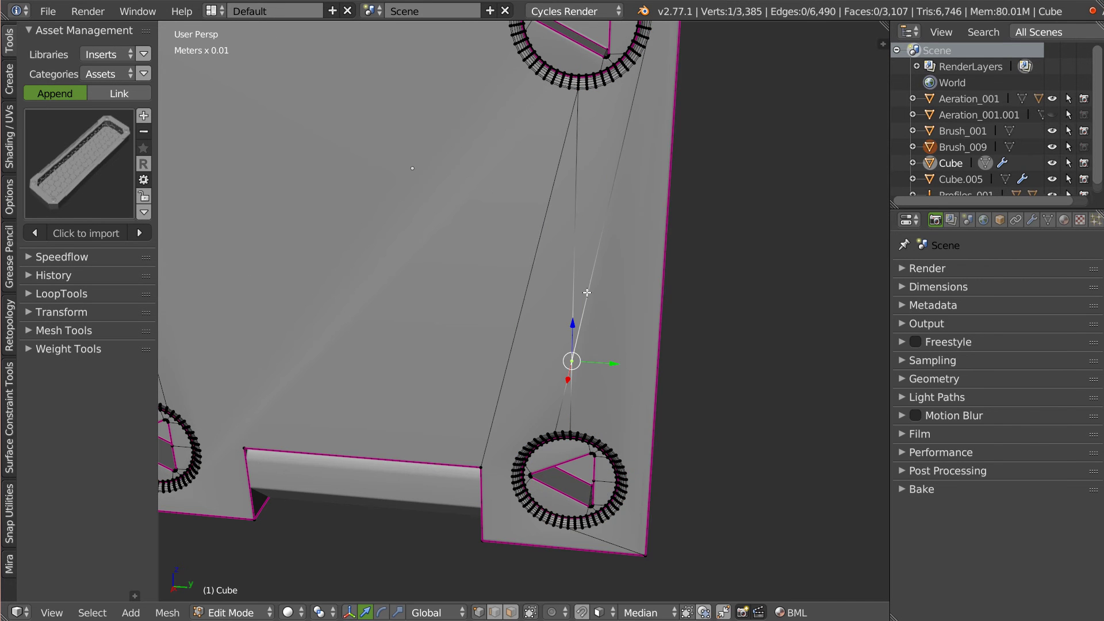
left_click(587, 293, "alt")
left_click(502, 378, "shift")
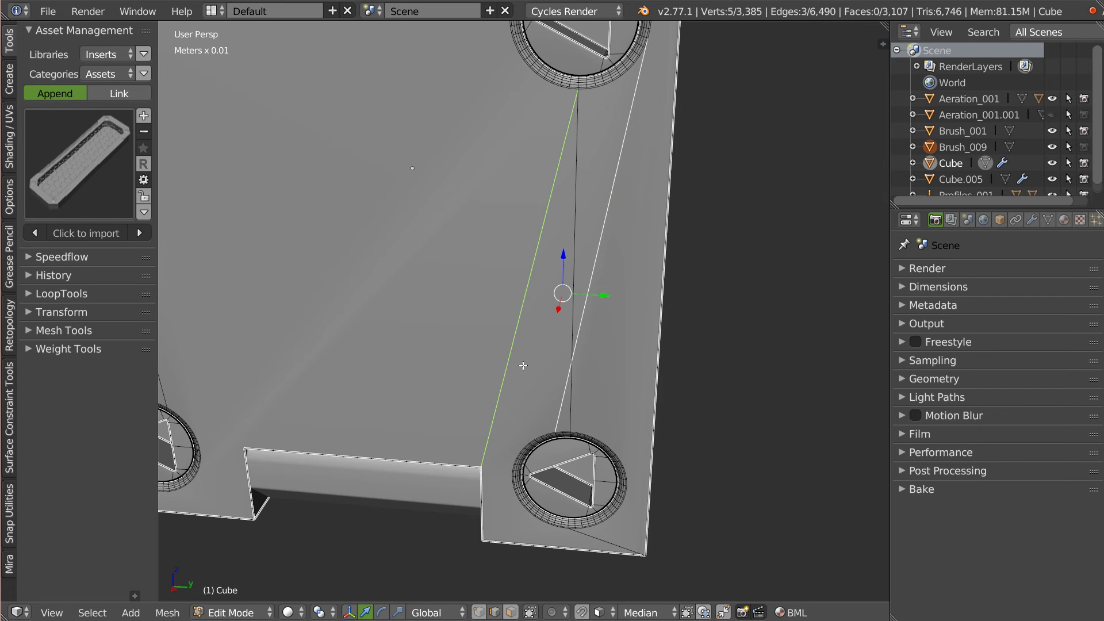
key("ctrl+x")
- Line-cut an edge from the top-right ring vertex to the face corner, then undo it
middle_click_drag(608, 451, 589, 218)
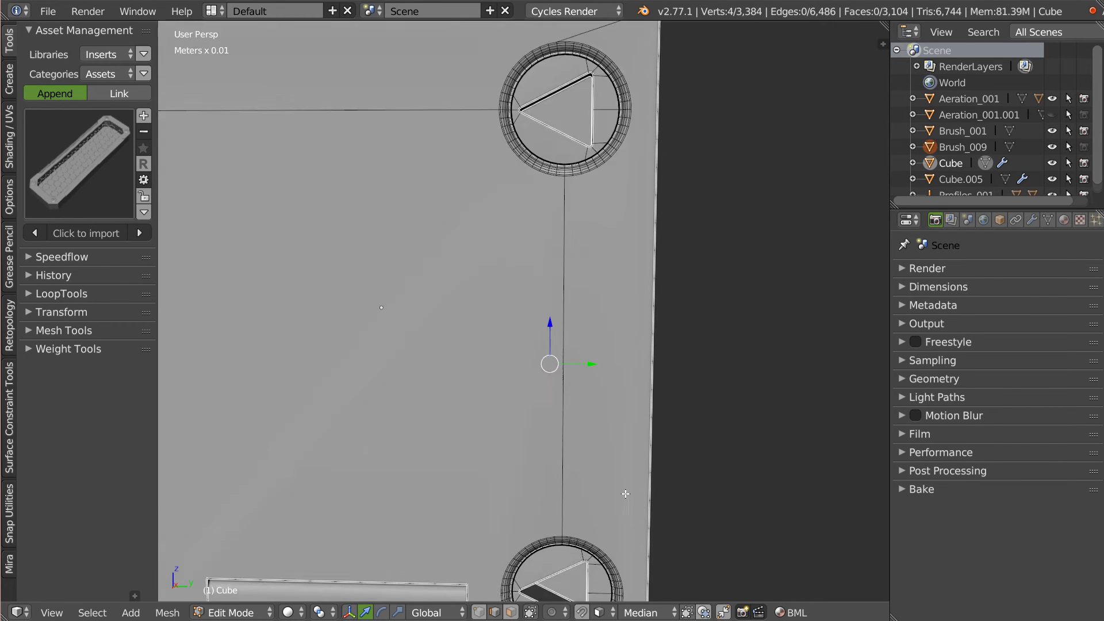
middle_click_drag(595, 155, 575, 196)
scroll(568, 205, "up", 4)
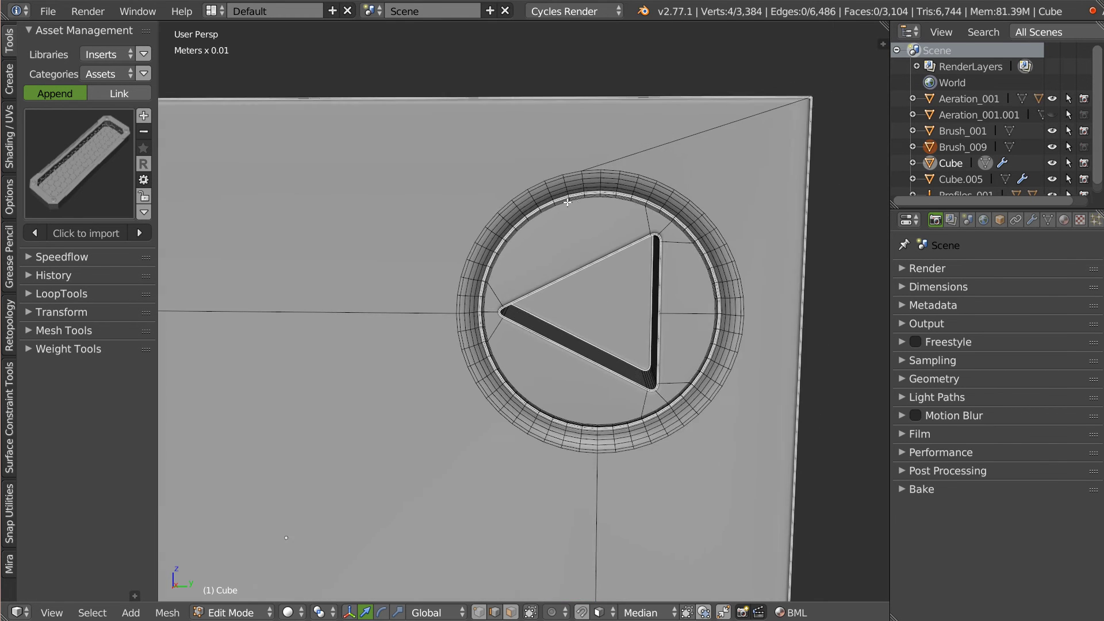
key("alt+w")
left_click(547, 102)
left_click(605, 173)
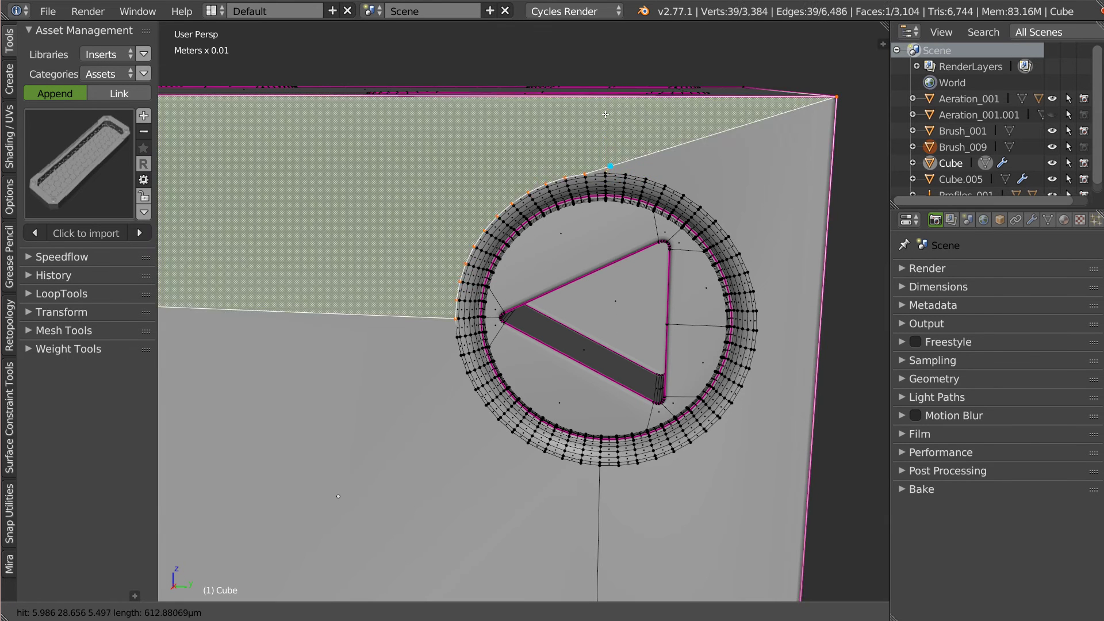
left_click(668, 123)
key("Escape")
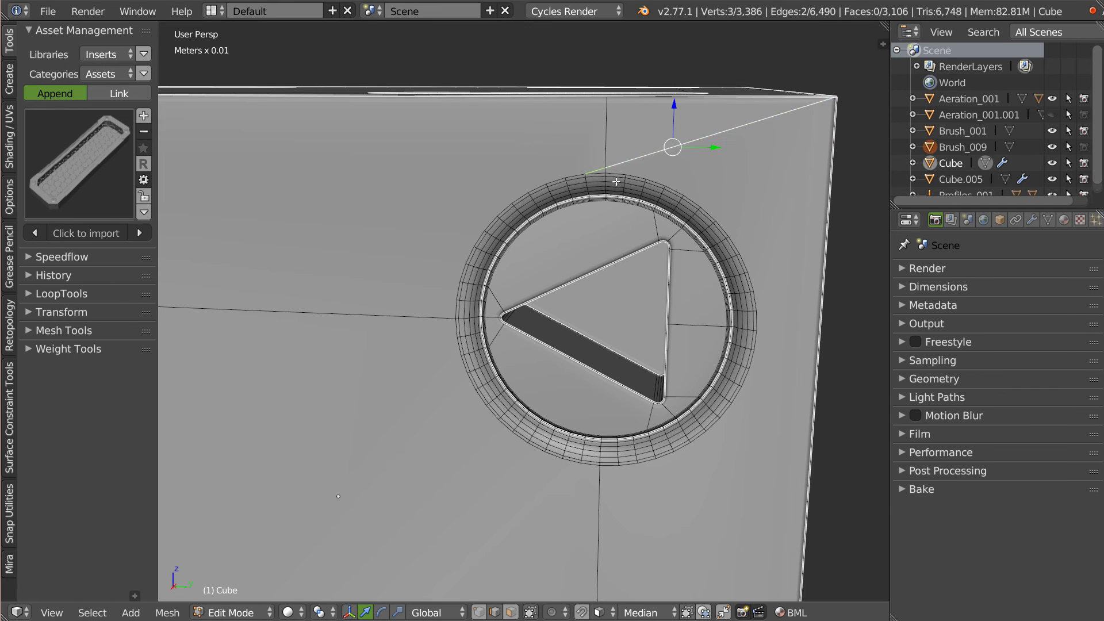
key("ctrl+z")
scroll(609, 180, "down", 2)
scroll(662, 241, "down", 3)
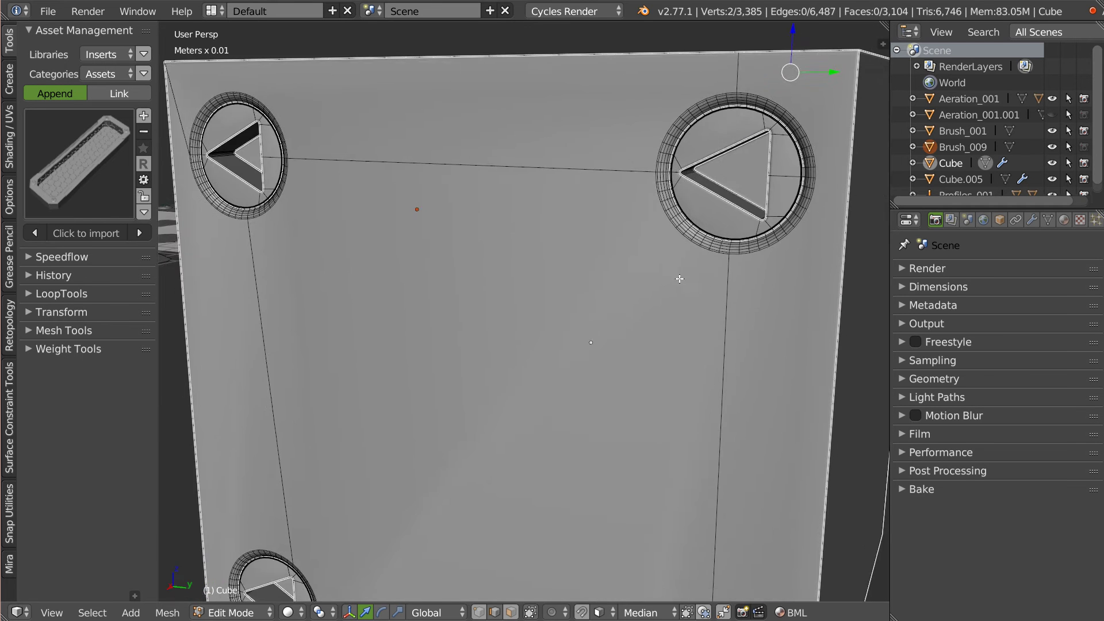
scroll(690, 276, "down", 3)
middle_click_drag(761, 273, 379, 229)
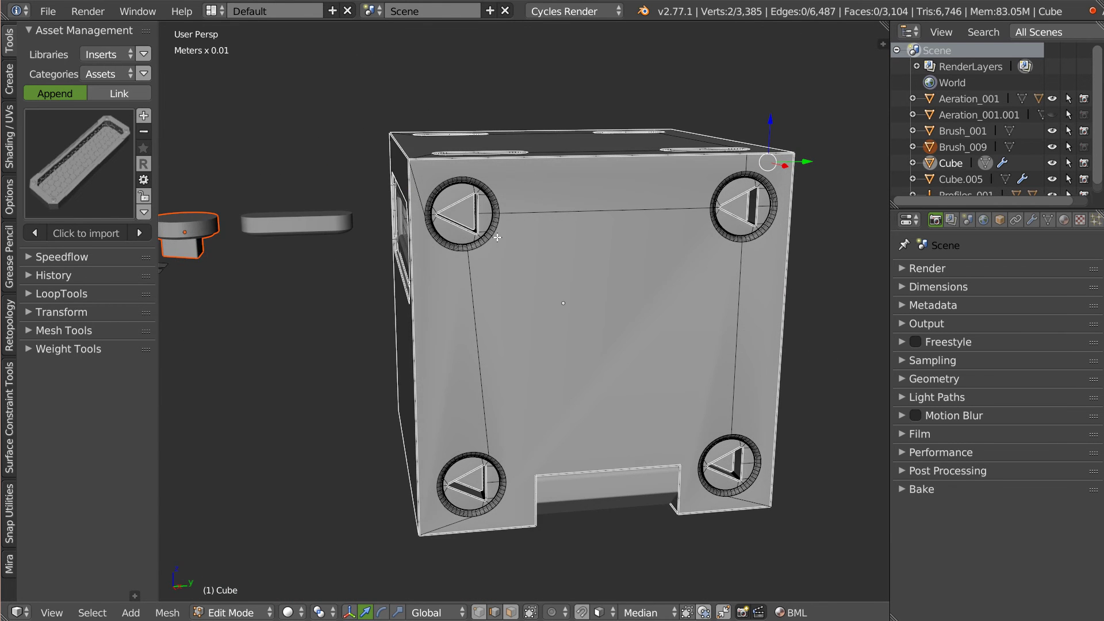
- Reselect only the cube and put it back into Edit Mode
key("Tab")
mouse_move(505, 245)
middle_mouse_down()
mouse_move(581, 204)
mouse_move(427, 284)
mouse_move(423, 257)
middle_mouse_up()
mouse_move(662, 332)
middle_mouse_down()
mouse_move(414, 291)
mouse_move(538, 360)
mouse_move(439, 365)
mouse_move(587, 377)
mouse_move(488, 296)
mouse_move(594, 261)
middle_mouse_up()
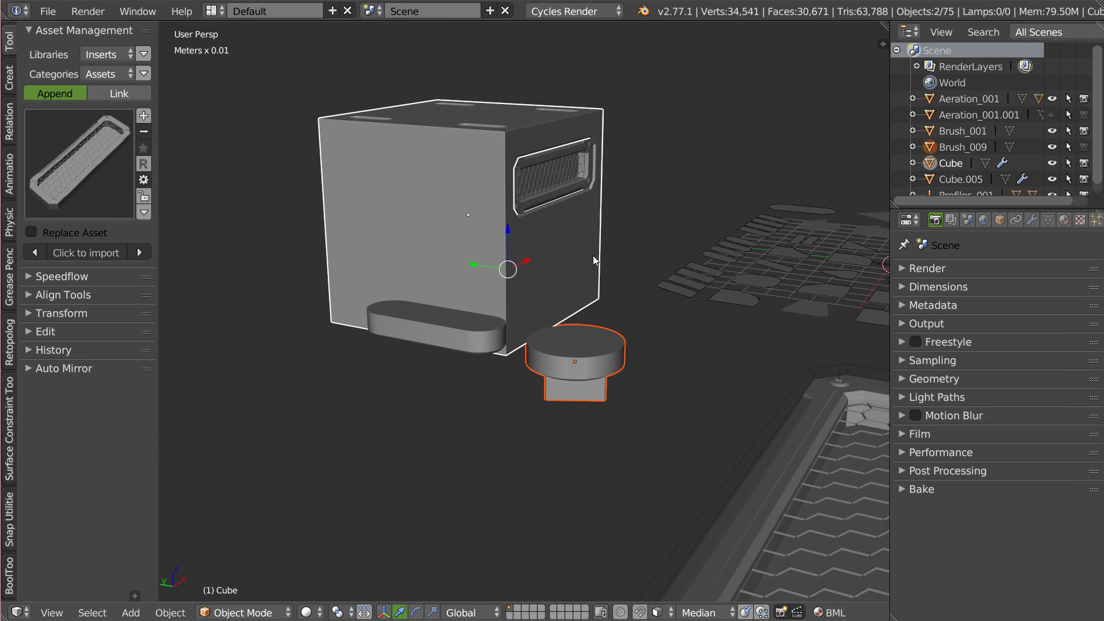
middle_click_drag(562, 213, 430, 198)
right_click(431, 198)
mouse_move(509, 226)
middle_mouse_down()
mouse_move(361, 188)
mouse_move(414, 310)
middle_mouse_up()
scroll(414, 310, "up", 4)
key("Tab")
- Select the top-left and bottom-left ring loops and mark their edges sharp
right_click(534, 201)
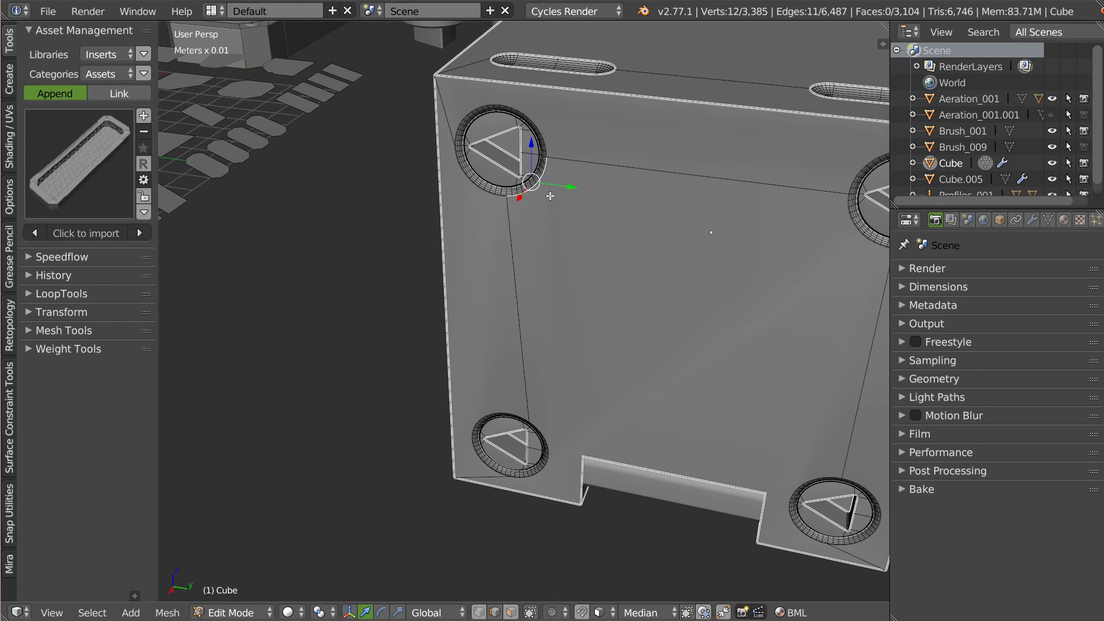
key("ctrl+KP_Add")
key("ctrl+KP_Add")
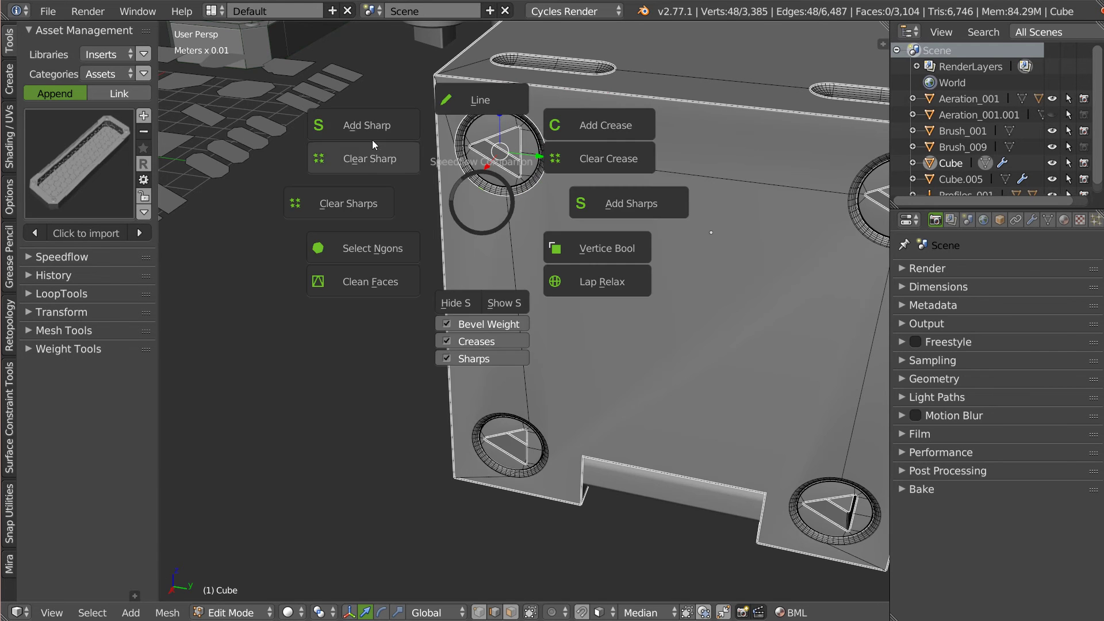
right_click(521, 404, "alt")
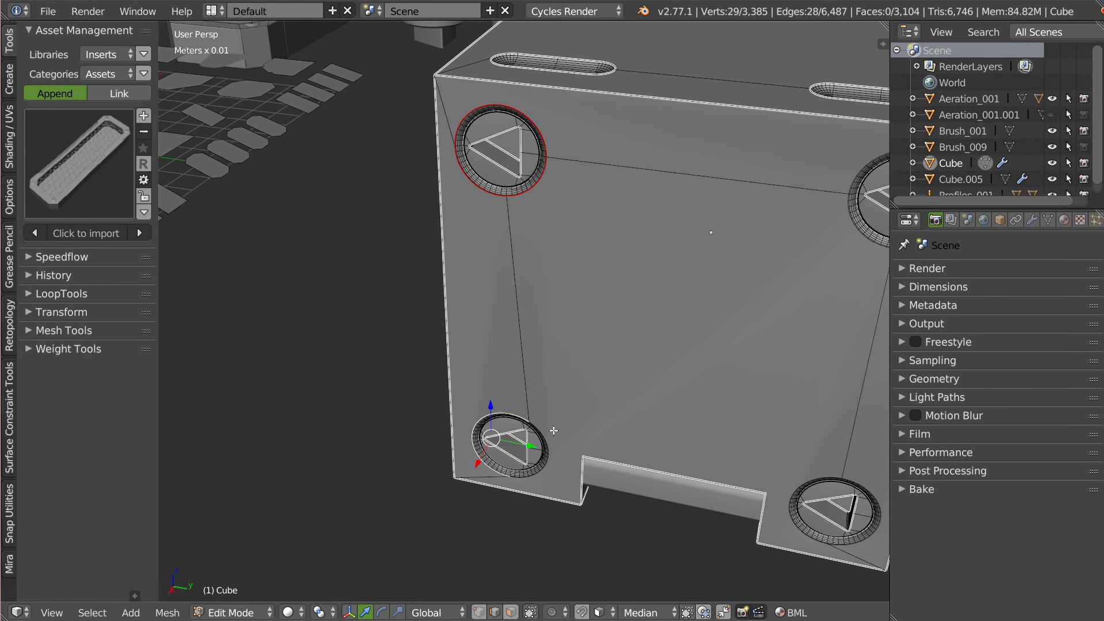
middle_click_drag(559, 426, 605, 367)
key("ctrl+KP_Add")
- Mark the bottom-right ring edges sharp and return the cube to Object Mode
key("ctrl+KP_Add")
key("shift+e")
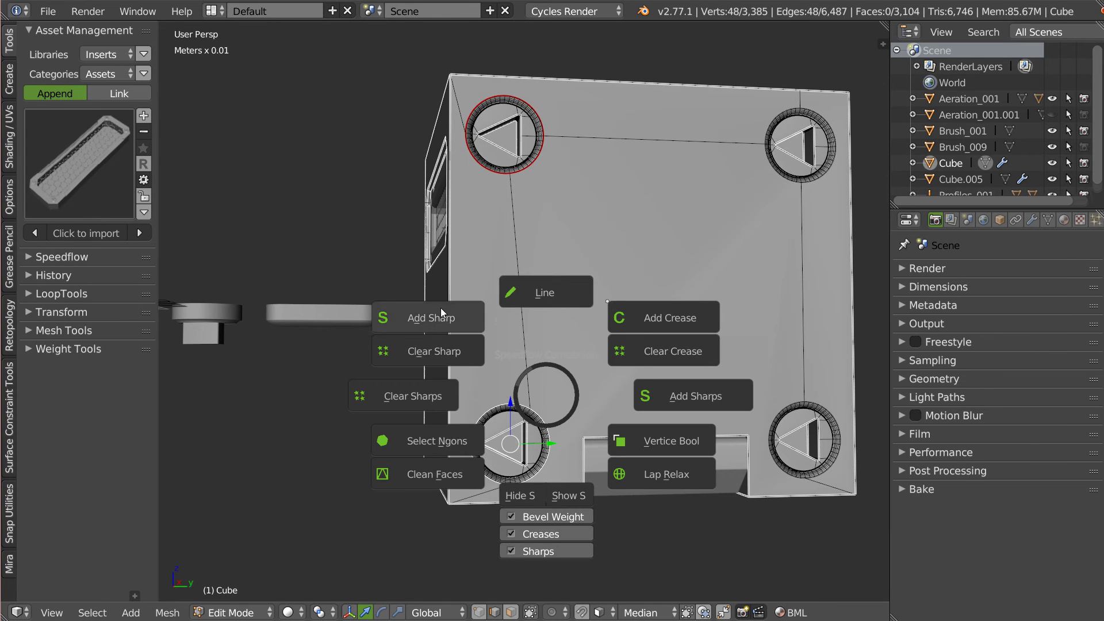
left_click(443, 312)
right_click(772, 406, "alt")
key("ctrl+KP_Add")
key("ctrl+KP_Add")
key("shift+e")
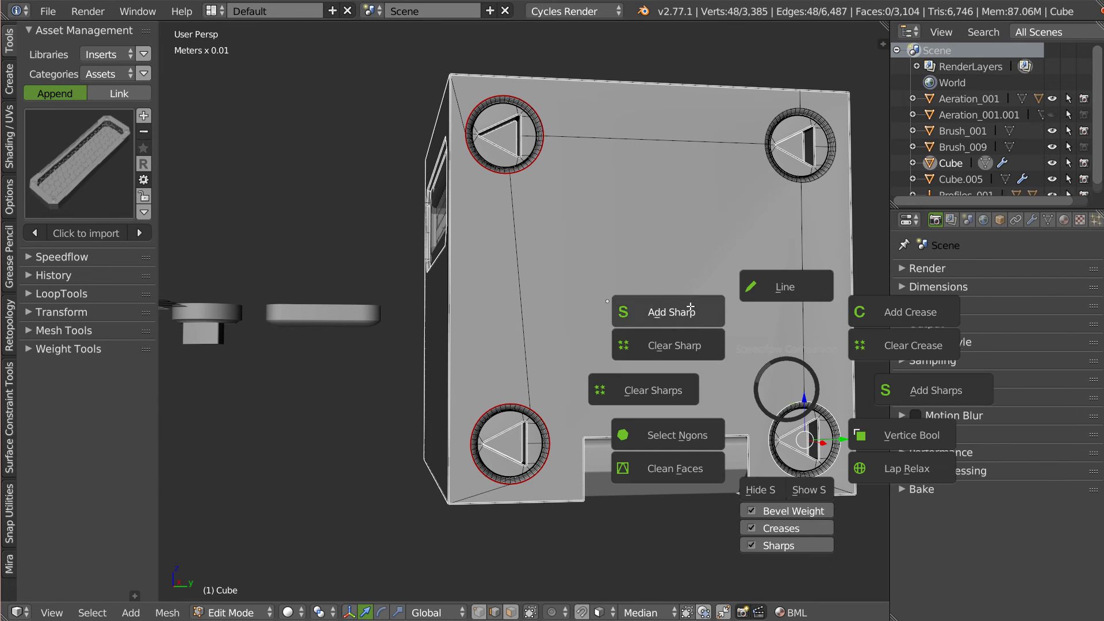
left_click(675, 312)
key("Tab")
mouse_move(619, 342)
middle_mouse_down()
mouse_move(567, 396)
mouse_move(550, 376)
middle_mouse_up()
middle_click_drag(604, 290, 583, 242)
mouse_move(724, 285)
middle_mouse_down()
mouse_move(596, 326)
mouse_move(401, 261)
mouse_move(501, 415)
mouse_move(563, 275)
mouse_move(551, 208)
mouse_move(514, 272)
middle_mouse_up()
- Select the large hex vent tray plus the cube and start a Carver cut
scroll(515, 273, "down", 4)
key("Home")
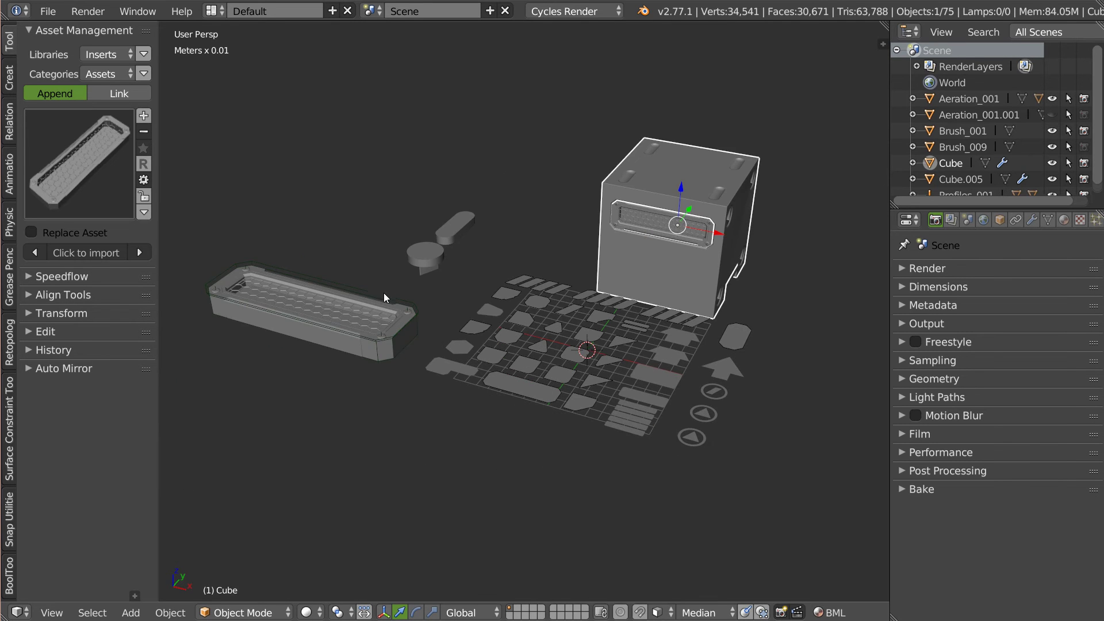
left_click(384, 293)
scroll(591, 280, "up", 2)
left_click(620, 268, "shift")
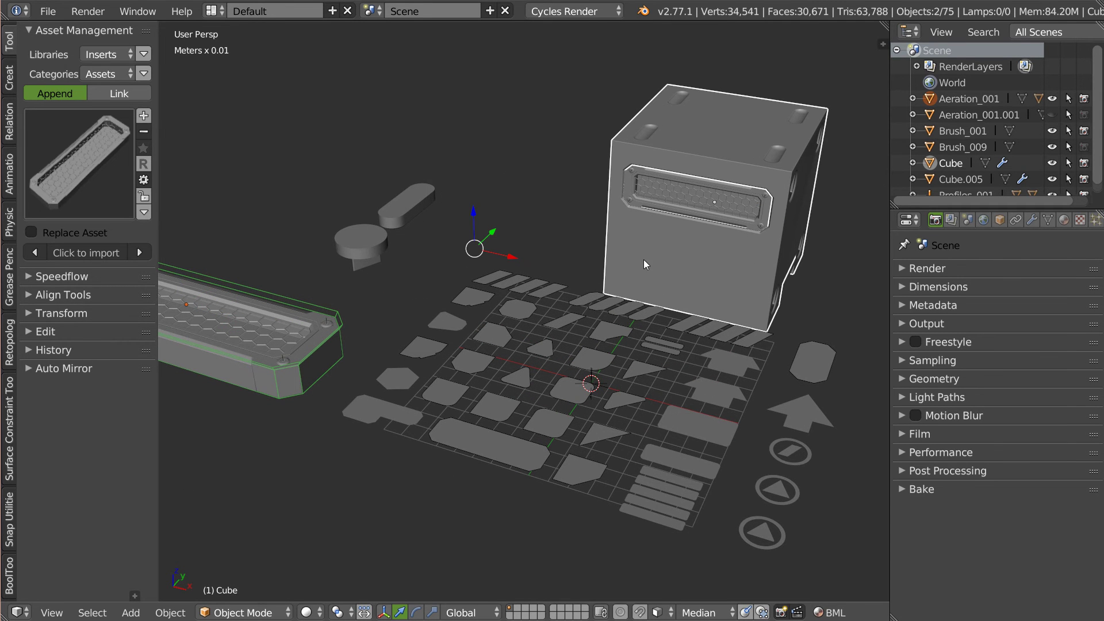
key("ctrl+shift+x")
- Turn toward the cube face, size the vent brush, and stamp it into the cube
mouse_move(629, 261)
middle_mouse_down()
mouse_move(703, 260)
mouse_move(627, 249)
mouse_move(626, 212)
middle_mouse_up()
scroll(626, 213, "up", 1, "ctrl")
scroll(593, 214, "up", 2, "ctrl")
scroll(605, 214, "up", 2, "ctrl")
scroll(603, 221, "up", 1, "ctrl")
scroll(592, 228, "up", 1, "ctrl")
scroll(557, 229, "down", 2, "shift")
scroll(555, 228, "down", 1, "shift")
scroll(540, 236, "down", 1, "shift")
scroll(554, 237, "up", 1, "shift")
scroll(561, 231, "up", 2, "shift")
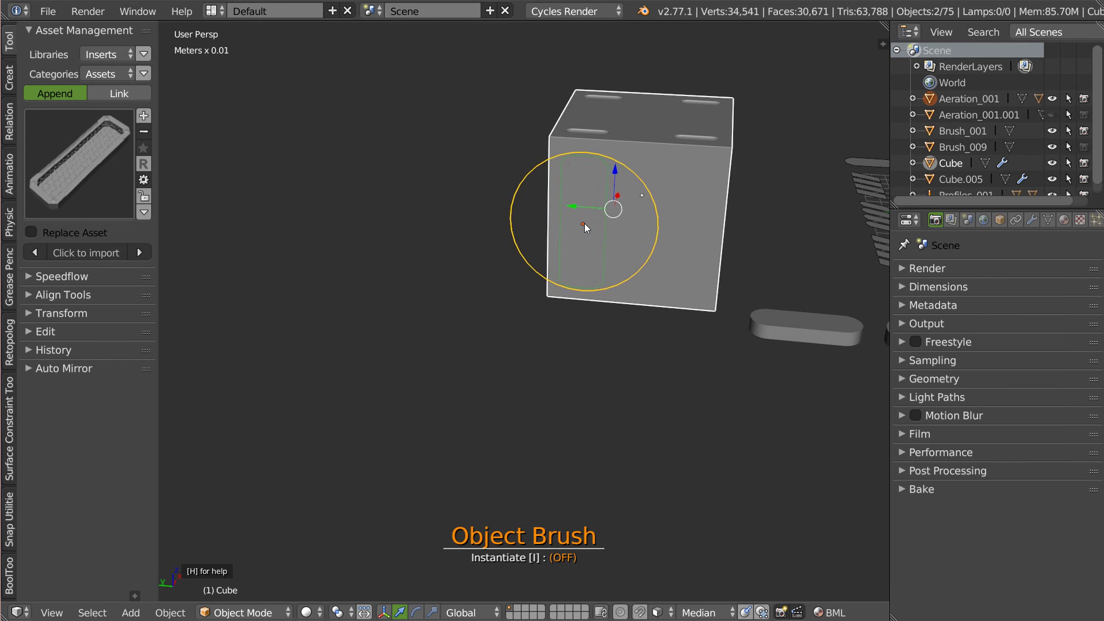
left_click(593, 222)
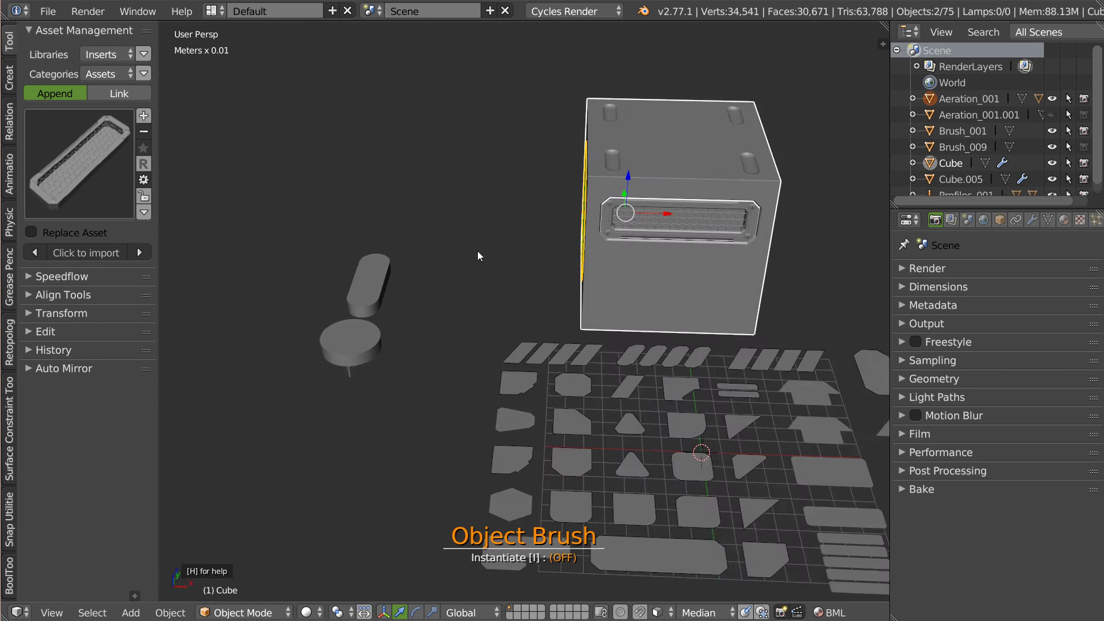
- Edit the hex vent tray's whole mesh, return to Object Mode, and add the cube
right_click(502, 274)
key("Tab")
left_click(549, 311)
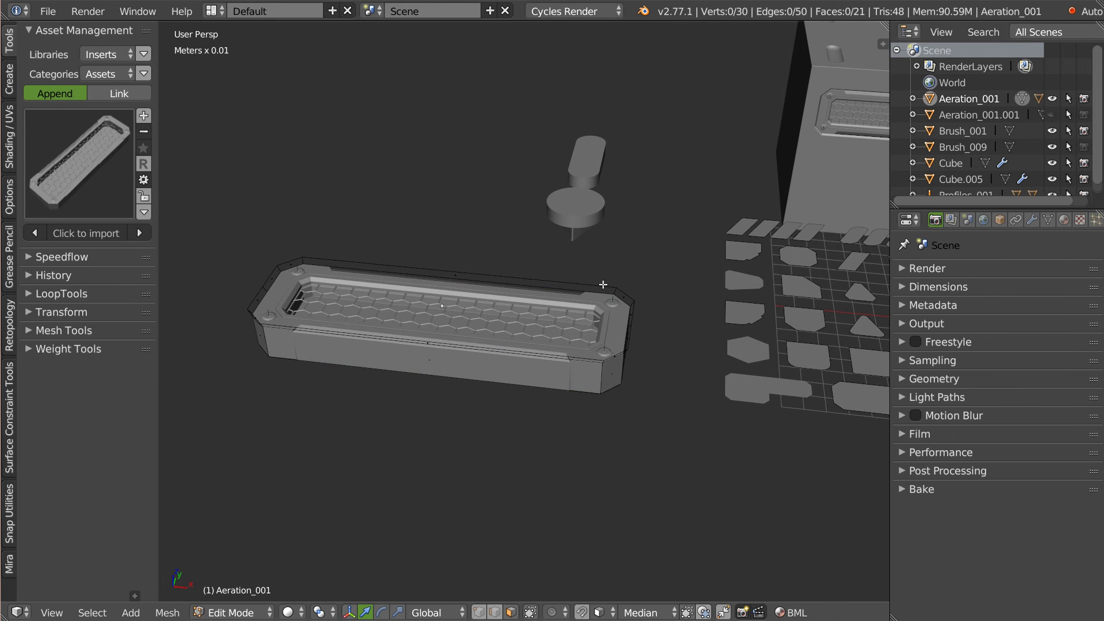
key("a")
key("w")
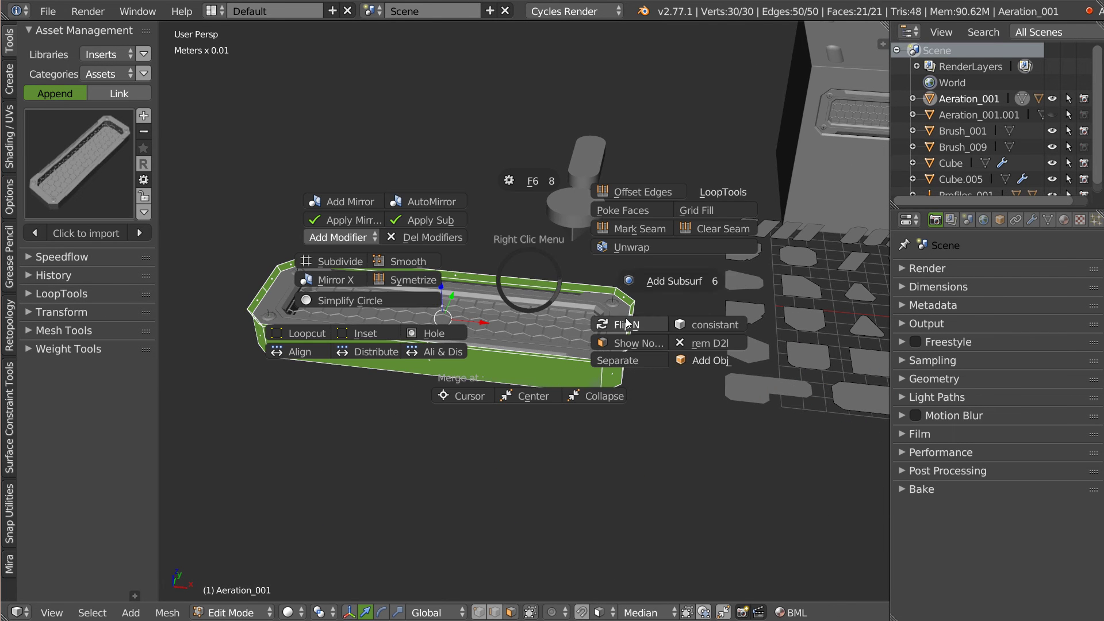
key("Tab")
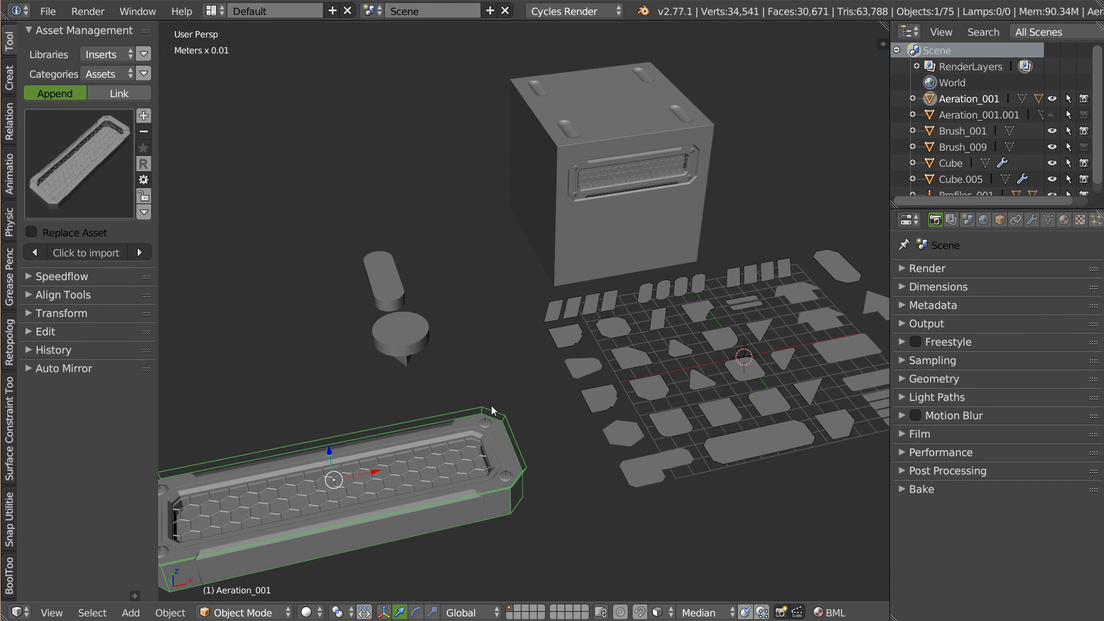
right_click(584, 236, "shift")
- Carve three vertical hex vent trays side by side across the cube's side face
key("ctrl+shift+x")
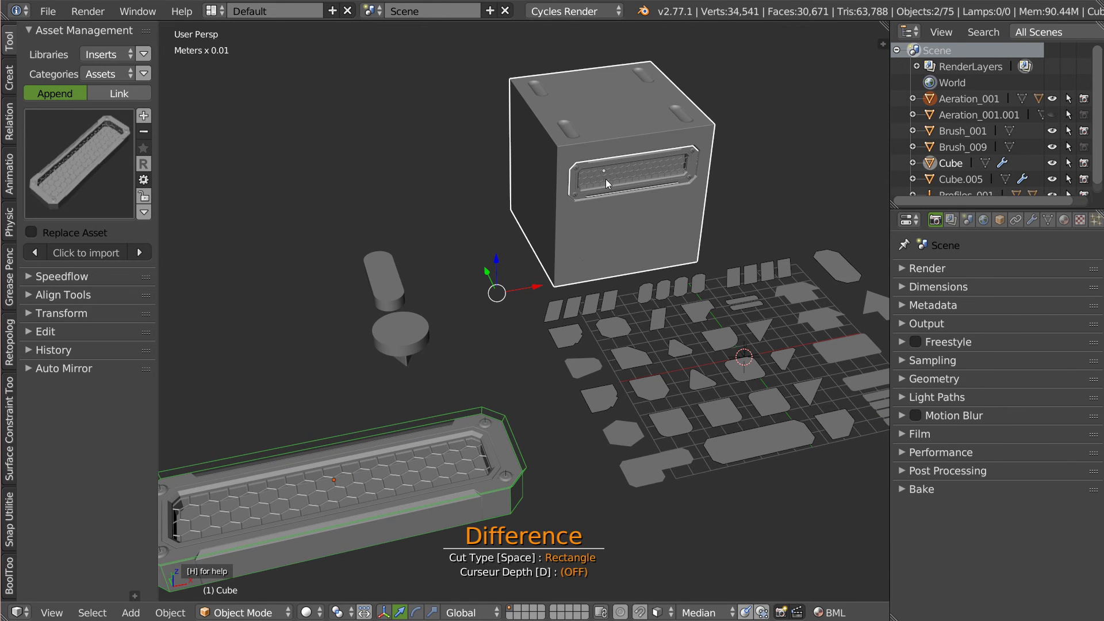
mouse_move(629, 253)
middle_mouse_down()
mouse_move(475, 168)
mouse_move(508, 201)
mouse_move(505, 181)
middle_mouse_up()
scroll(499, 179, "down", 3)
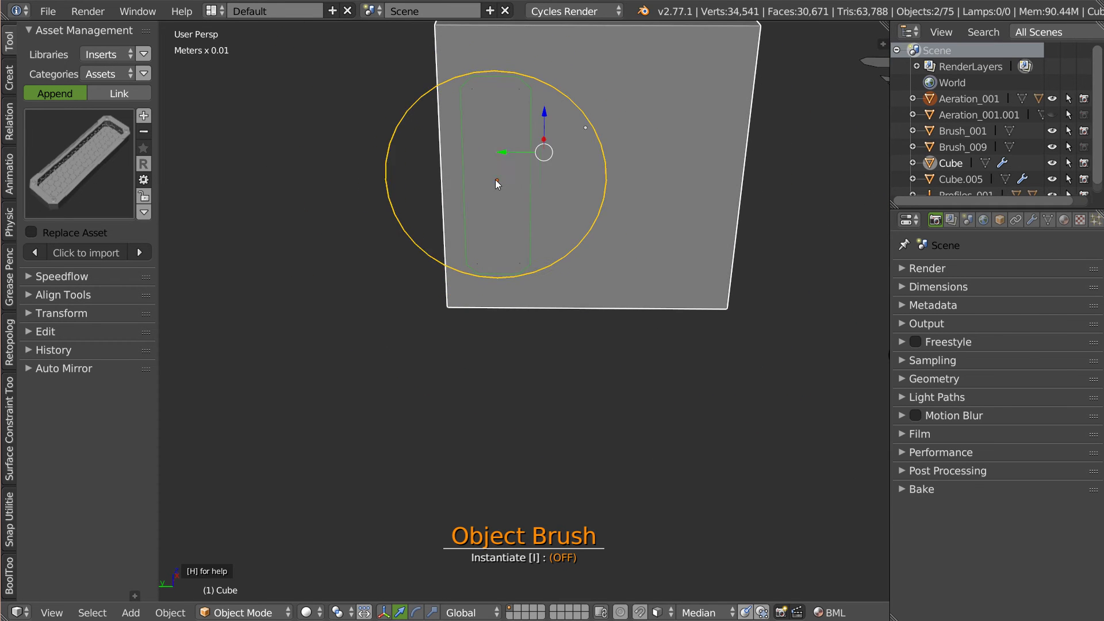
left_click(502, 180)
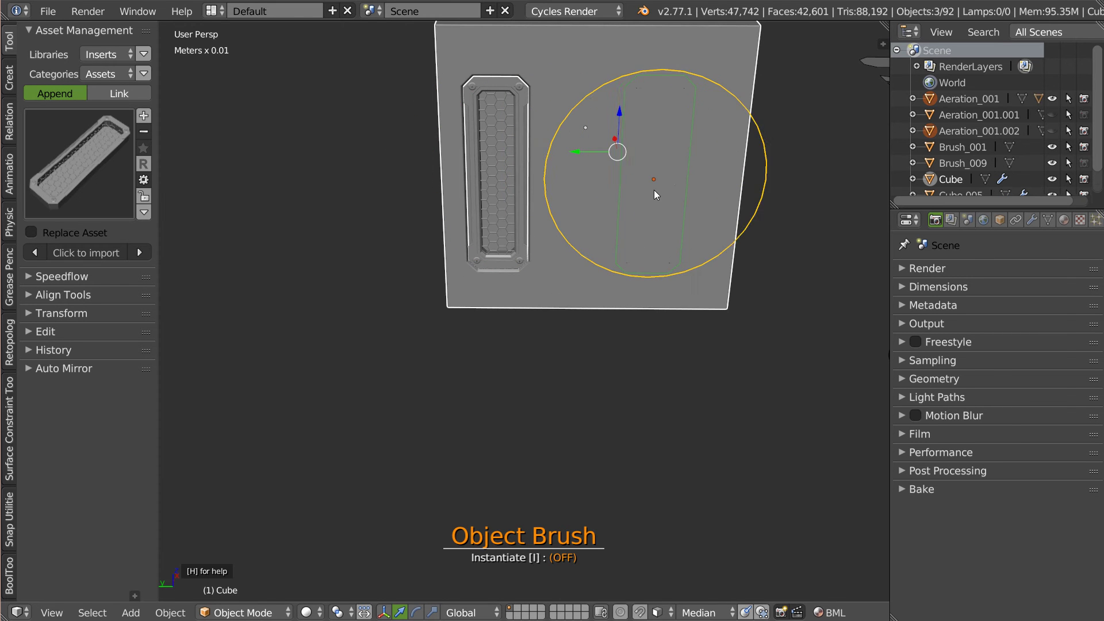
left_click(605, 188)
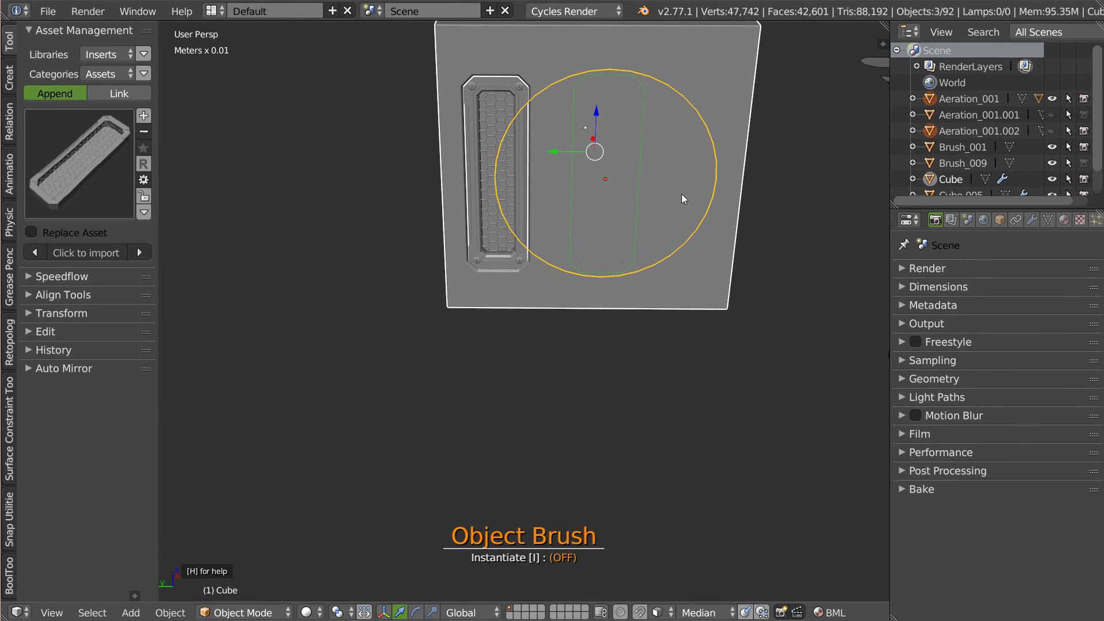
left_click(673, 199)
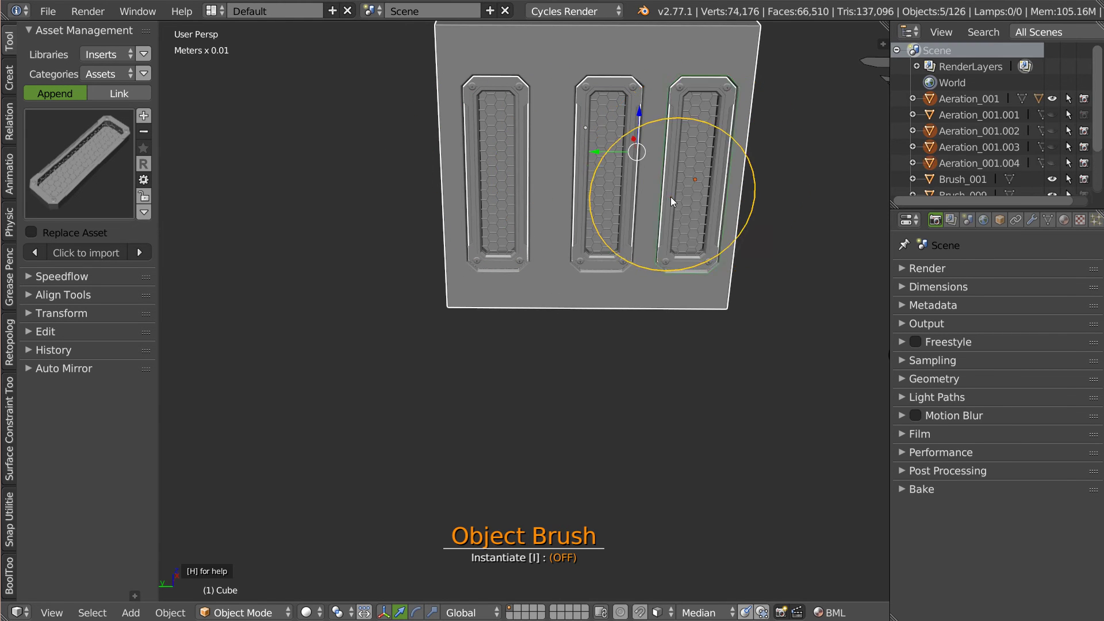
key("Escape")
- Orbit around the cube to inspect the new vents and the shape grid below
middle_click_drag(641, 208, 420, 361)
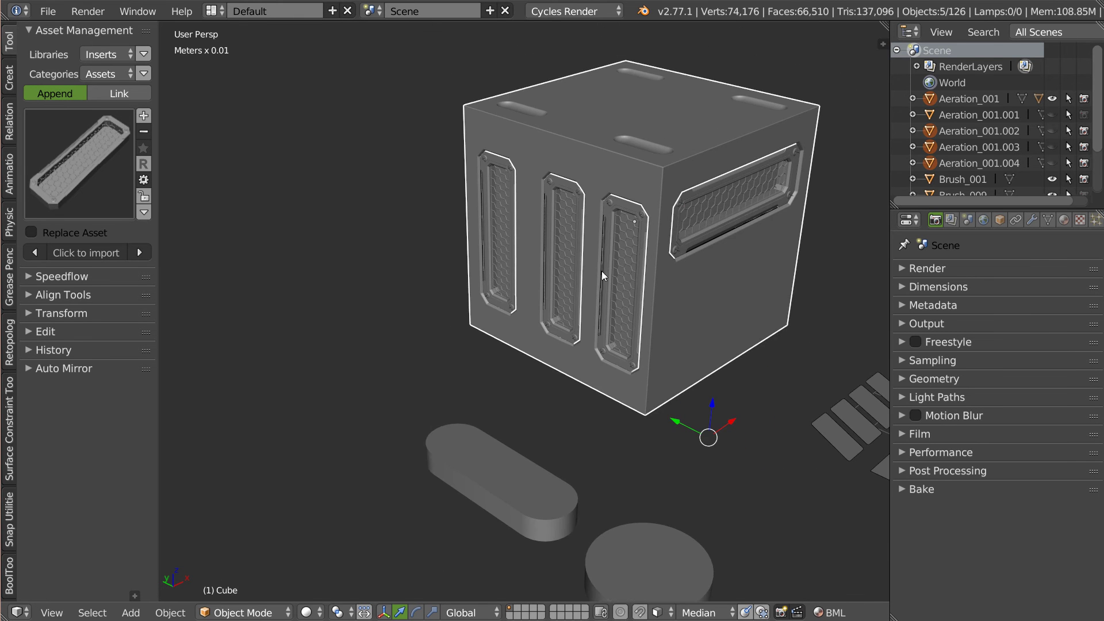
scroll(717, 168, "up", 5)
scroll(681, 171, "up", 3)
scroll(664, 154, "down", 5)
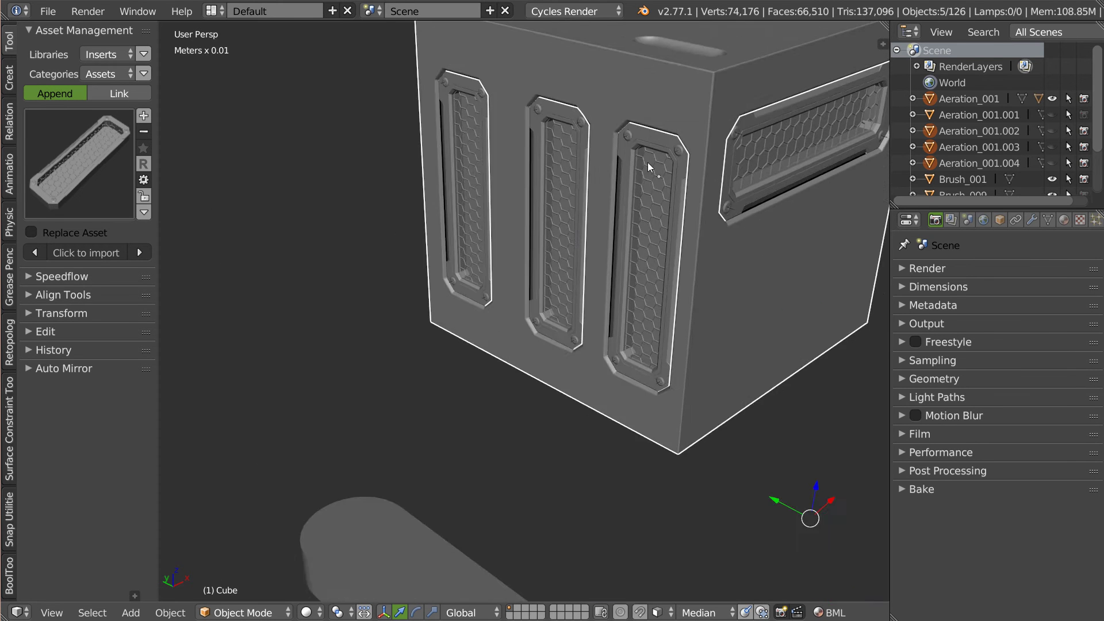
scroll(716, 208, "down", 3)
mouse_move(716, 208)
middle_mouse_down()
mouse_move(536, 262)
mouse_move(585, 247)
mouse_move(581, 200)
middle_mouse_up()
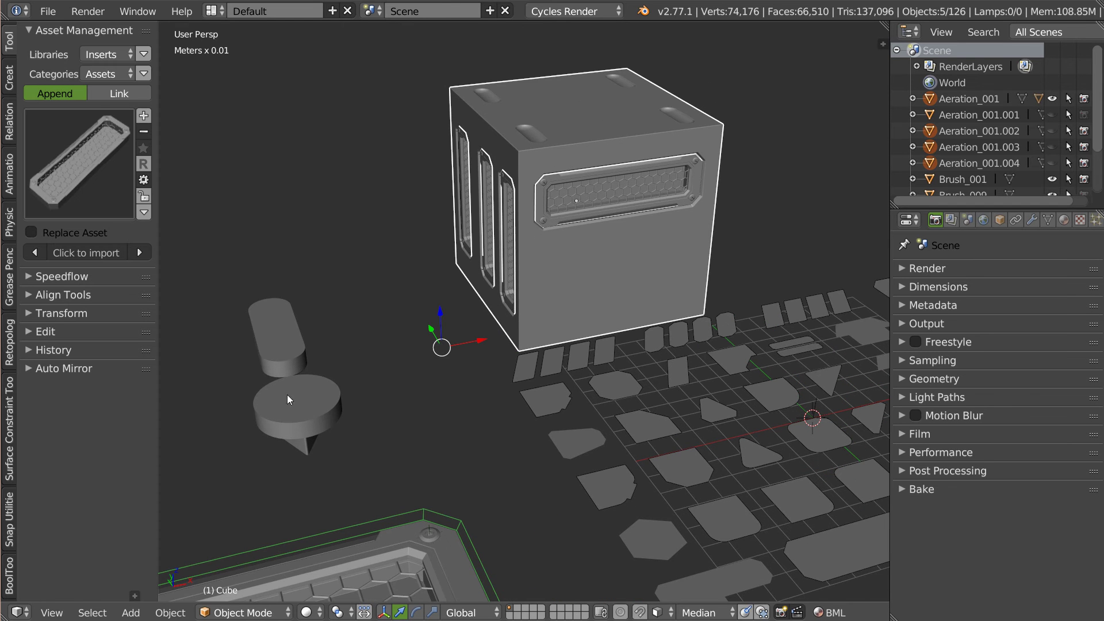
middle_click_drag(563, 277, 485, 239)
scroll(370, 409, "down", 3)
mouse_move(370, 409)
middle_mouse_down()
mouse_move(464, 313)
mouse_move(353, 284)
middle_mouse_up()
scroll(353, 284, "up", 3)
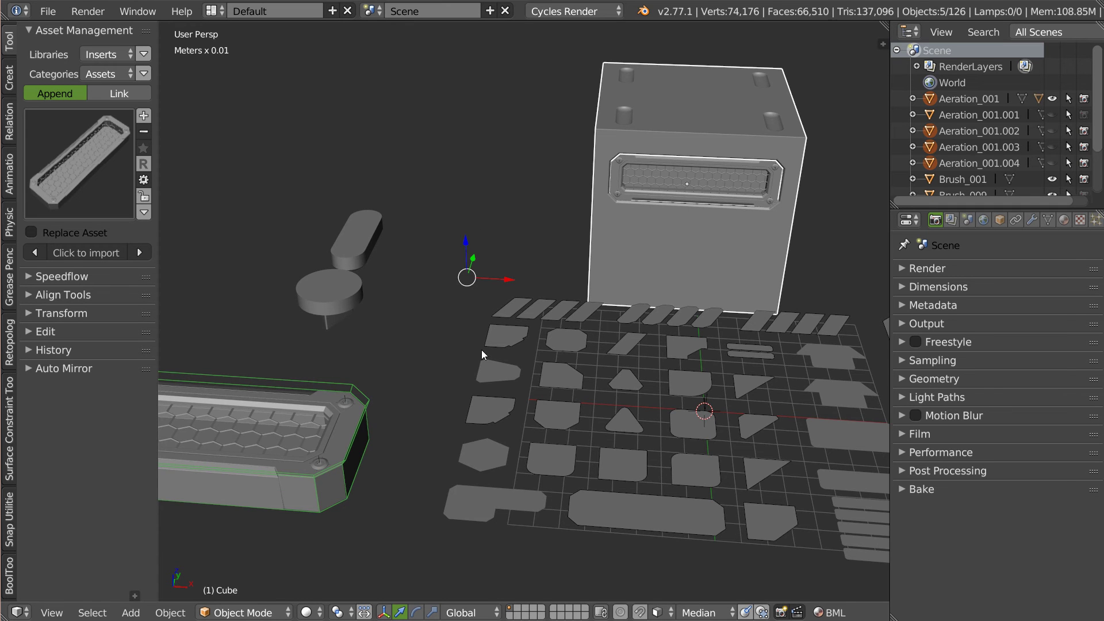
- Select the rounded square piece Profile_014 together with the cube
middle_click_drag(482, 354, 430, 327, "shift")
scroll(426, 374, "down", 2)
scroll(399, 364, "down", 2)
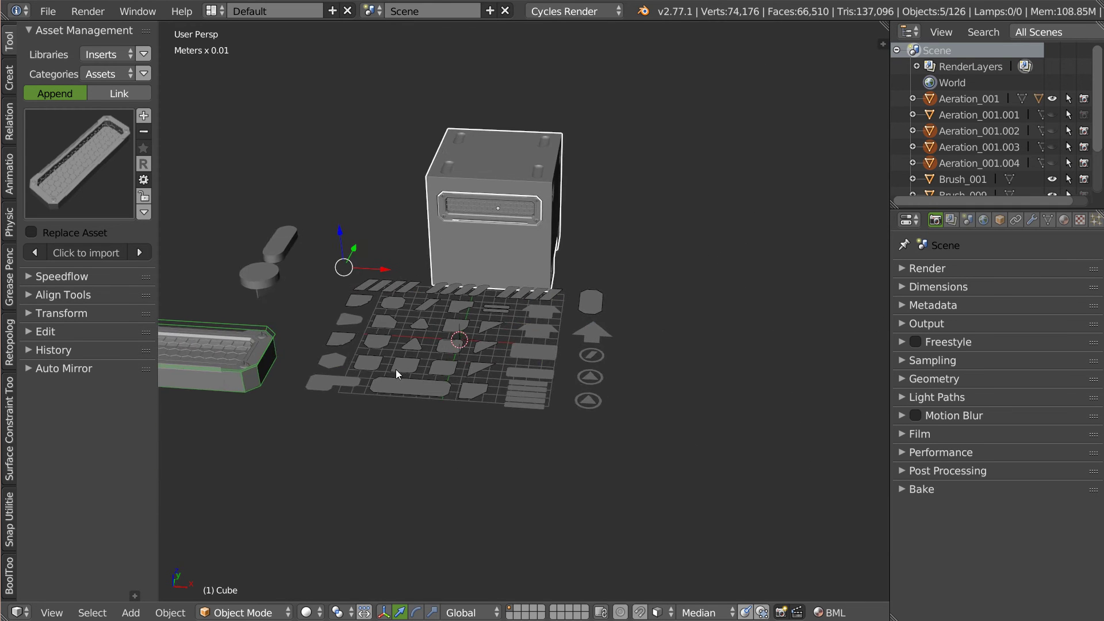
scroll(427, 358, "up", 2)
right_click(429, 361)
mouse_move(501, 315)
middle_mouse_down()
mouse_move(401, 278)
mouse_move(590, 229)
middle_mouse_up()
right_click(599, 237, "shift")
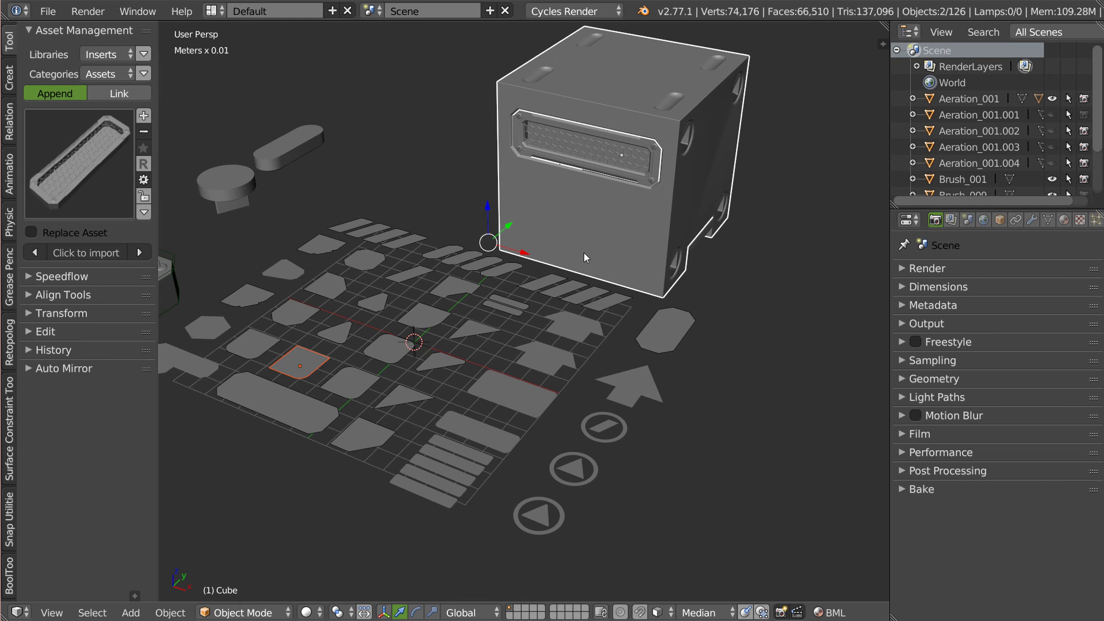
- Use Profile_014 as a Carver object brush with depth, sized over the cube's bottom corner
key("ctrl+shift+x")
middle_click_drag(530, 261, 542, 264)
key("ctrl")
key("d")
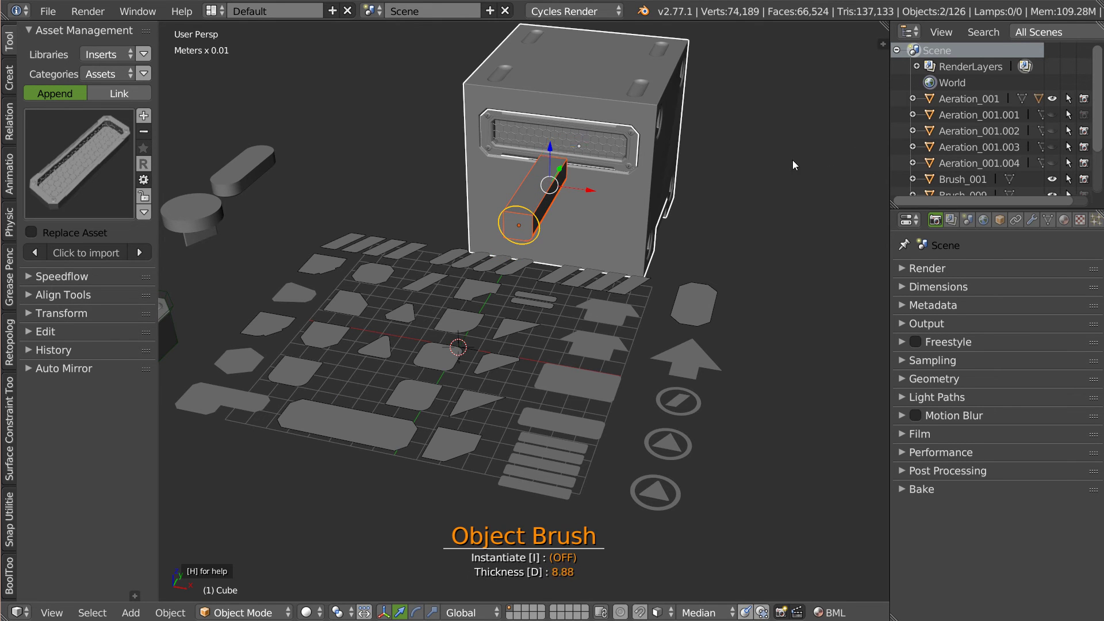
mouse_move(636, 227)
middle_mouse_down()
mouse_move(589, 190)
mouse_move(453, 246)
middle_mouse_up()
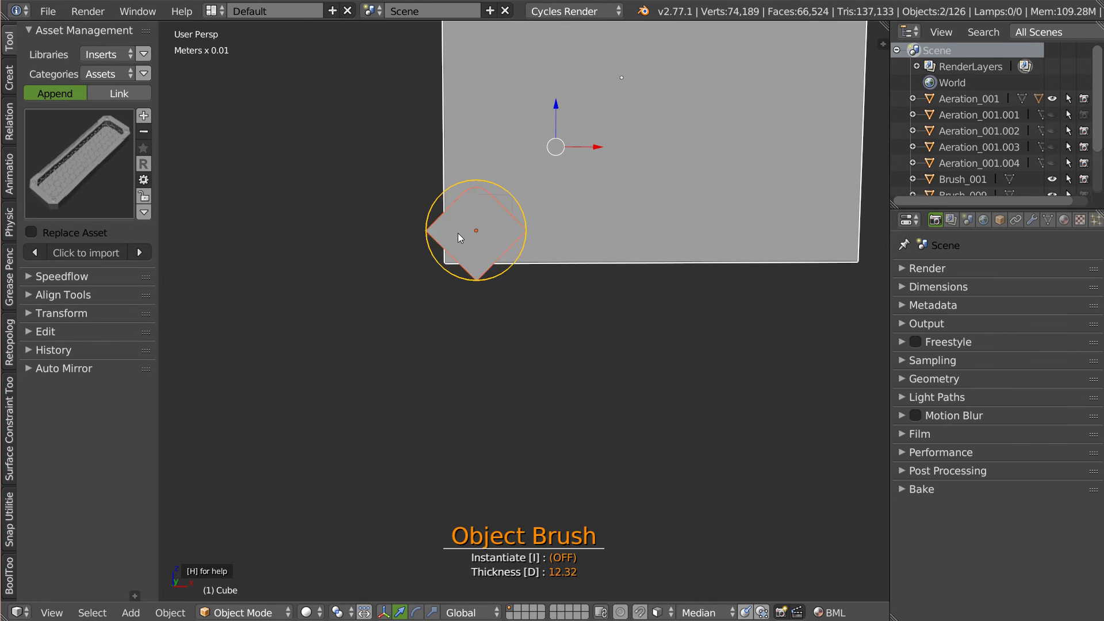
left_click_drag(460, 230, 498, 227)
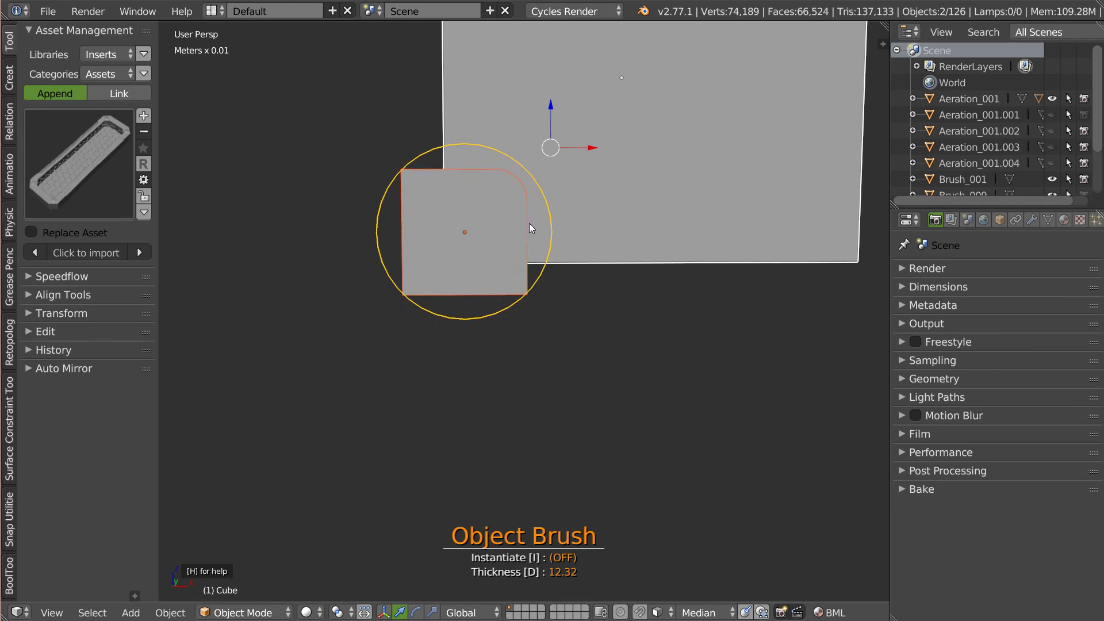
mouse_move(484, 232)
middle_mouse_down()
mouse_move(506, 237)
mouse_move(491, 247)
mouse_move(501, 253)
mouse_move(461, 244)
mouse_move(626, 247)
mouse_move(456, 217)
mouse_move(588, 241)
mouse_move(665, 221)
mouse_move(603, 210)
mouse_move(565, 253)
mouse_move(569, 245)
middle_mouse_up()
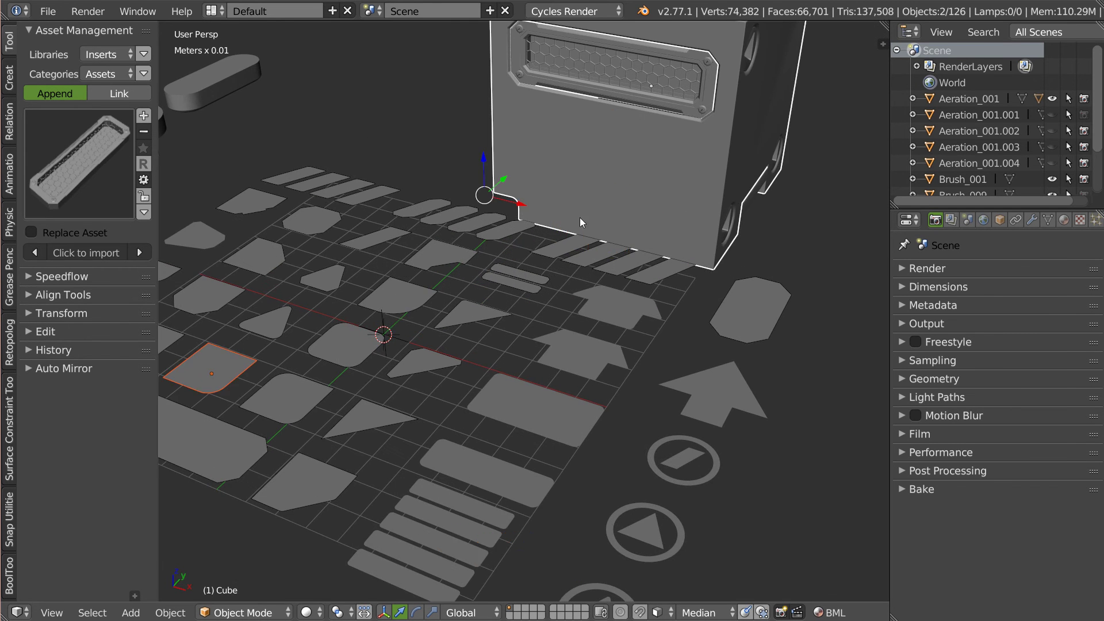
- Select the four rounded strip shapes and the box to carve
mouse_move(511, 291)
middle_mouse_down()
mouse_move(489, 291)
mouse_move(465, 322)
middle_mouse_up()
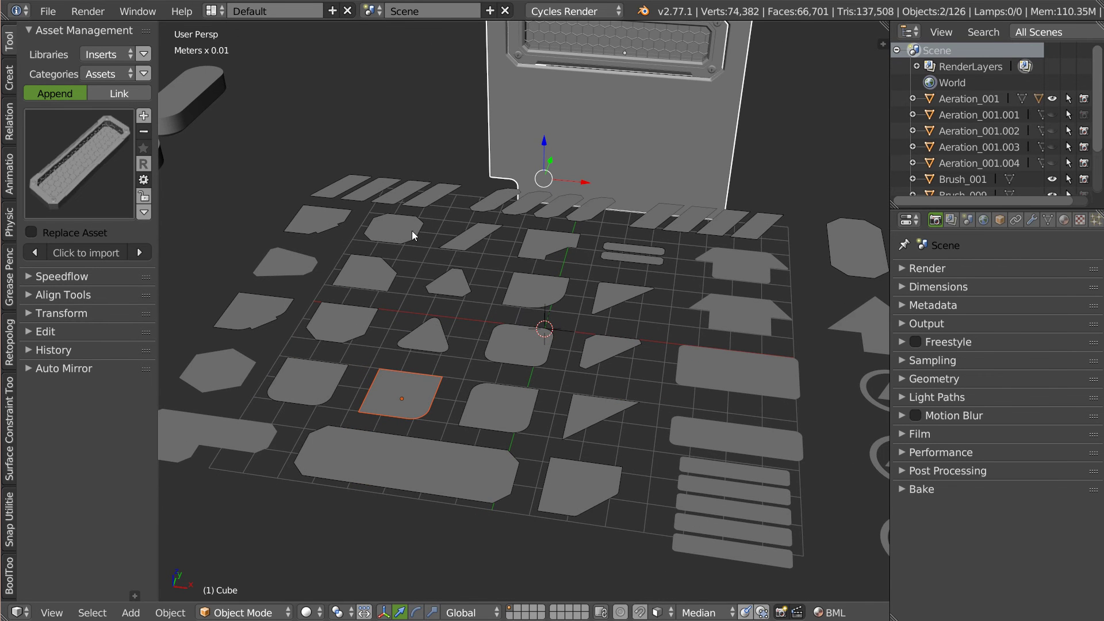
right_click(398, 198)
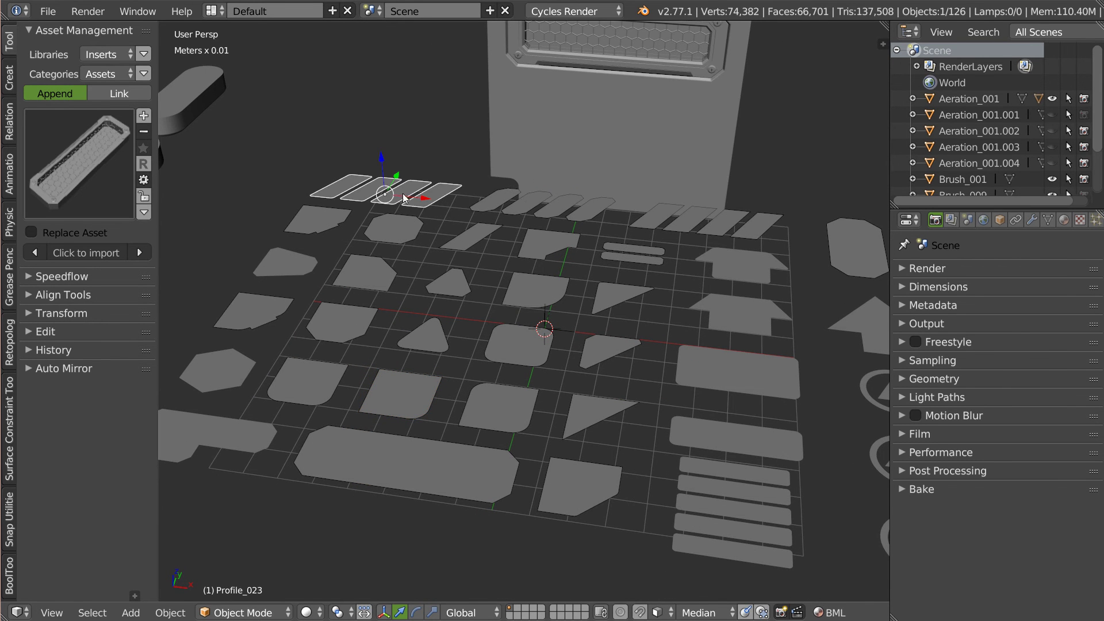
right_click(521, 203)
right_click(606, 133, "shift")
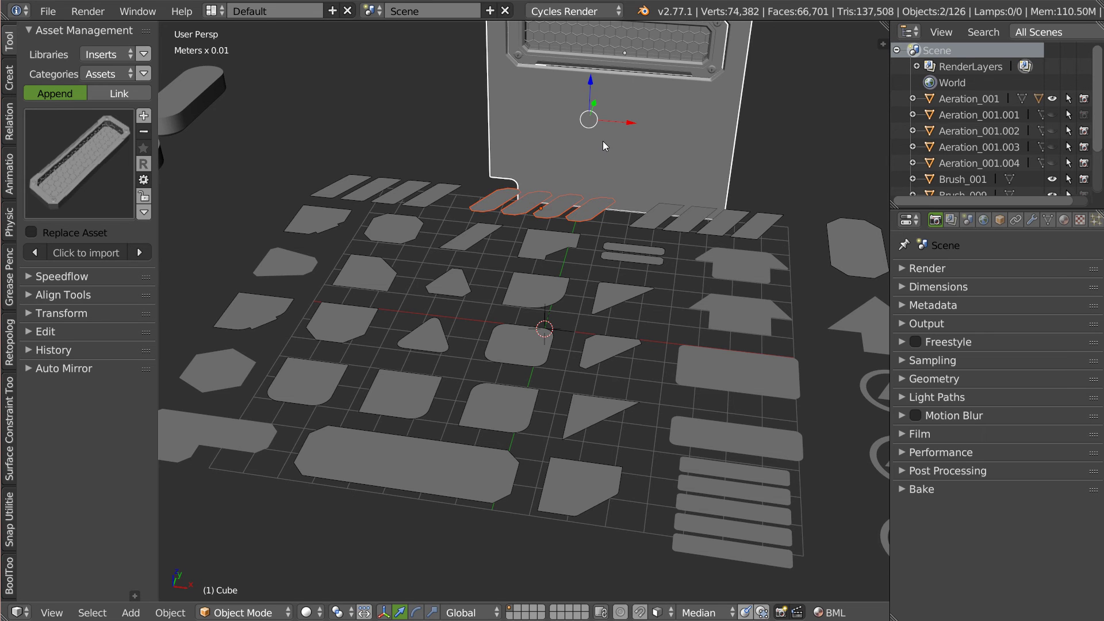
- Thicken the strip brush and stamp four slots into the box front below the vent
key("ctrl+shift+x")
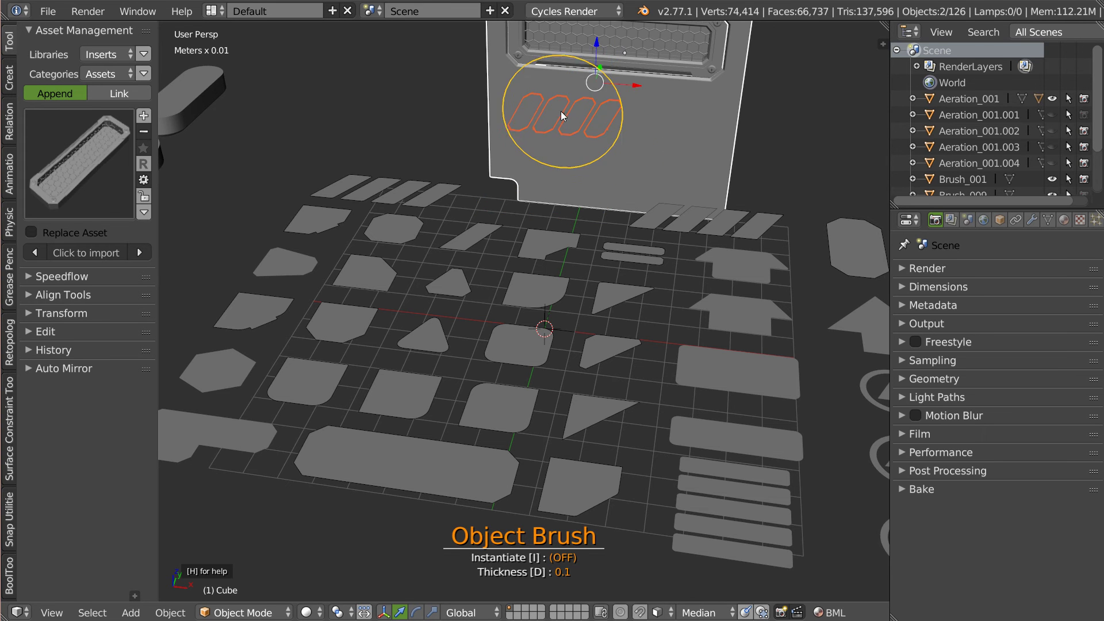
key("KP_6")
key("d")
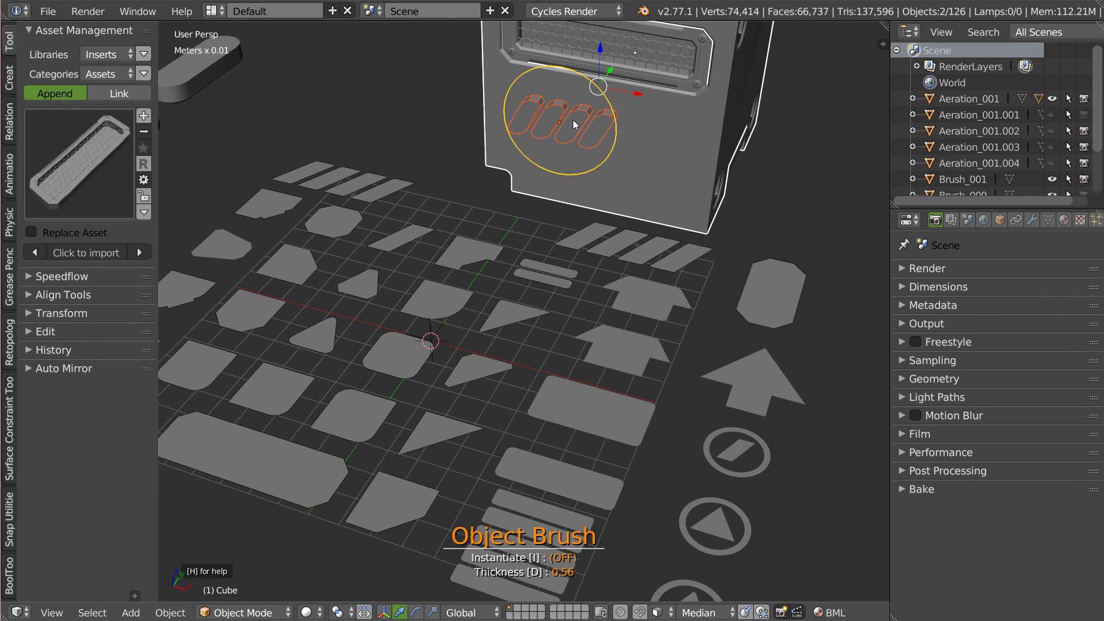
key("KP_4")
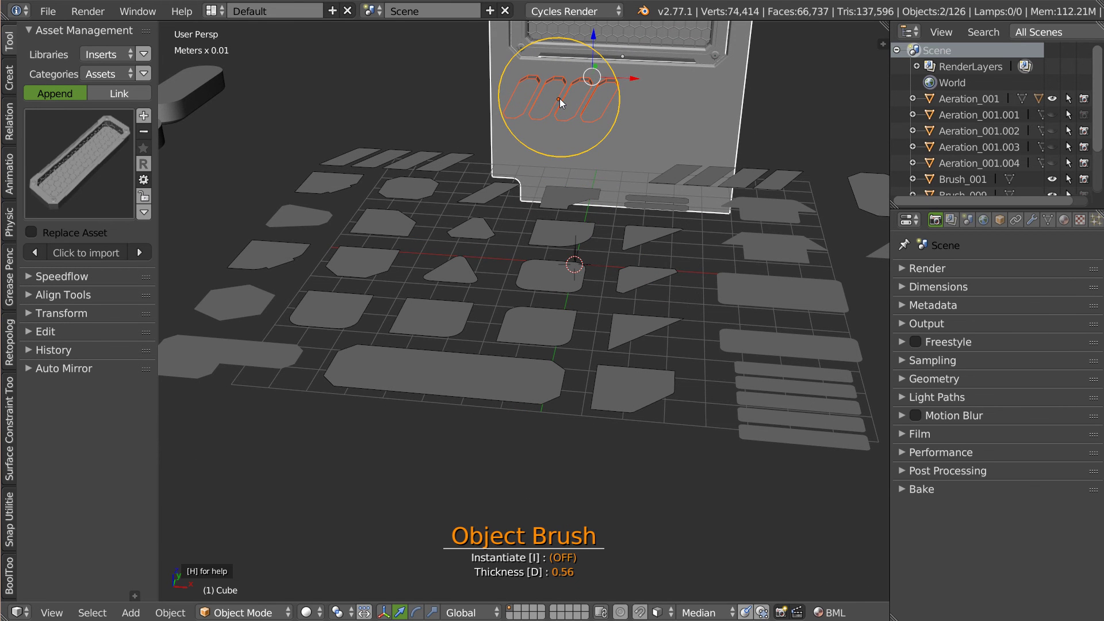
left_click(571, 112)
middle_click_drag(571, 111, 726, 147)
scroll(726, 147, "down", 3)
middle_click_drag(678, 92, 588, 176)
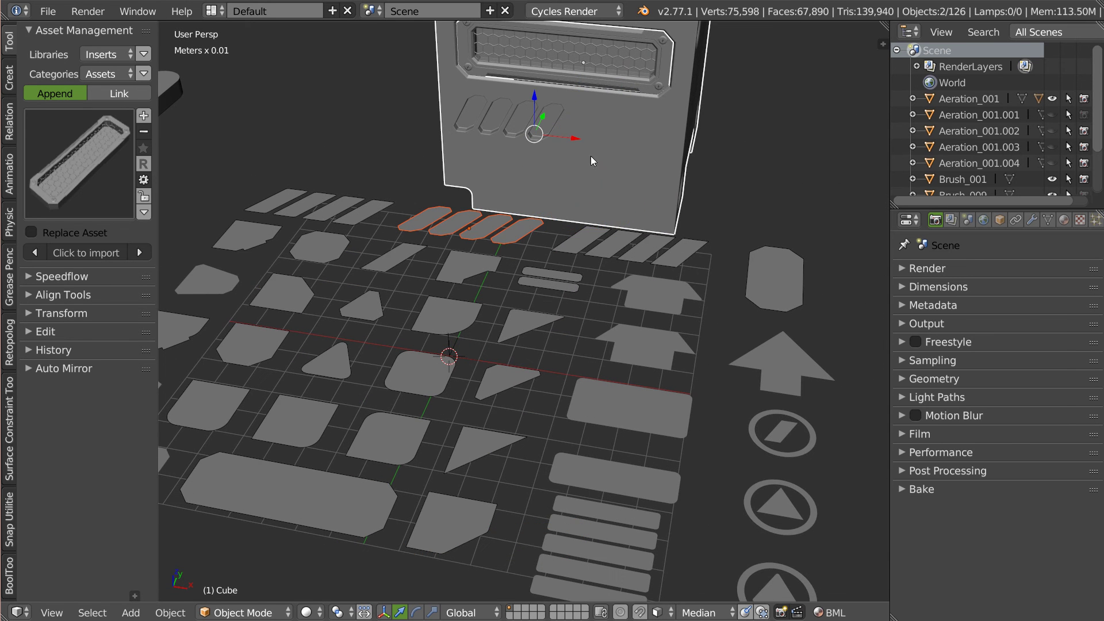
- Set the lower triangle-in-circle shape as a Carver stamping brush on the box, depth 0.38
right_click(772, 492)
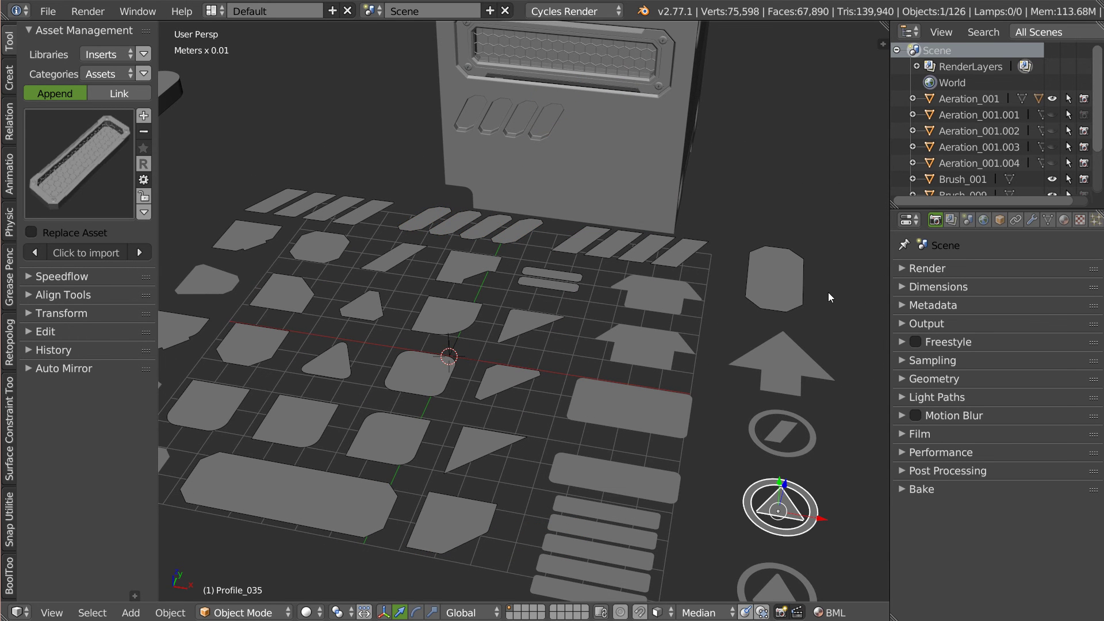
right_click(758, 536)
right_click(621, 185, "shift")
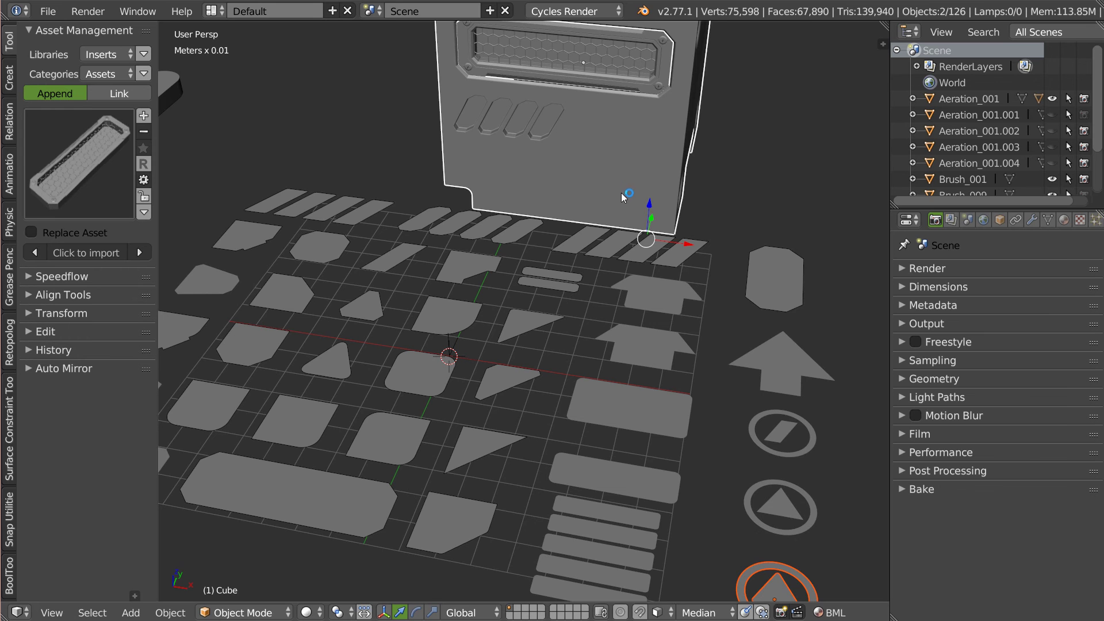
key("ctrl+shift+x")
key("q")
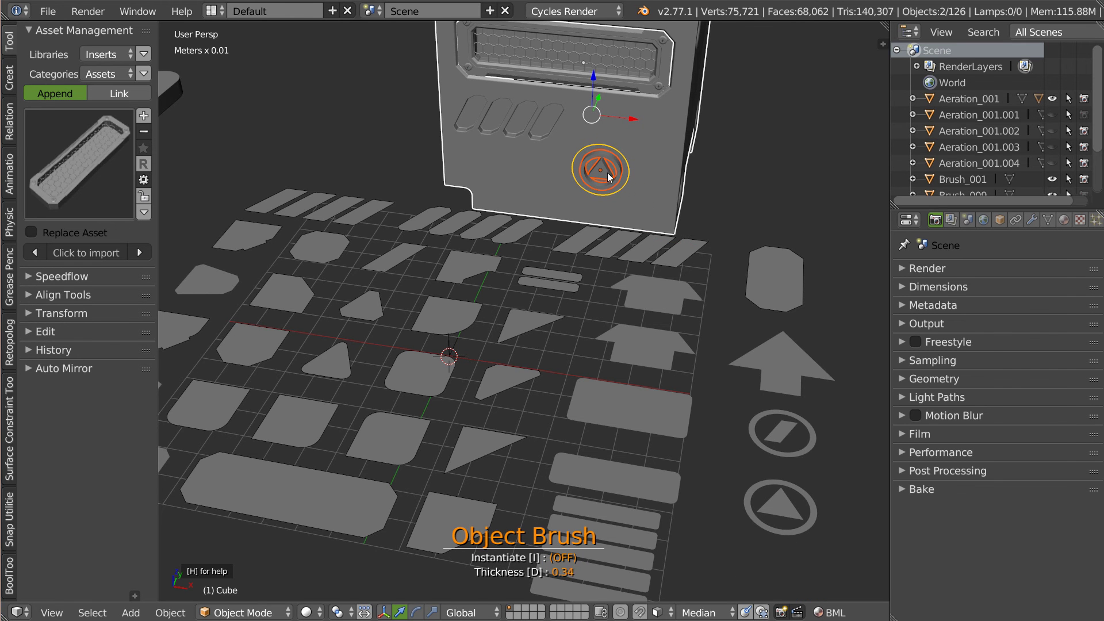
middle_click_drag(613, 178, 566, 182)
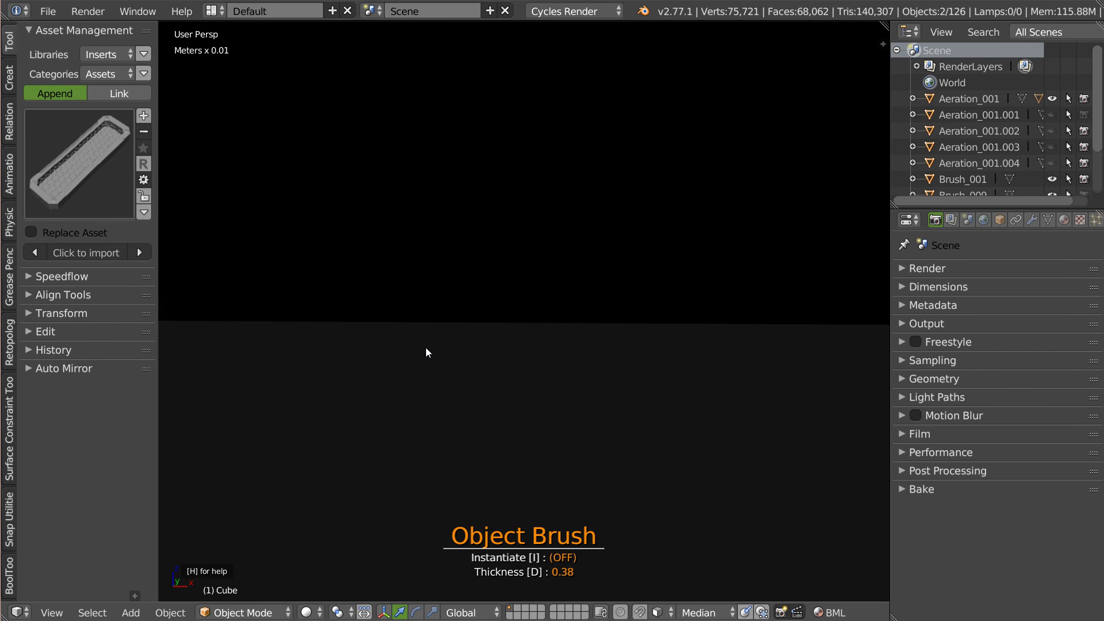
- Stamp two triangle buttons into the box front beside the four slots
mouse_move(492, 198)
middle_mouse_down()
mouse_move(575, 198)
mouse_move(502, 265)
mouse_move(557, 207)
mouse_move(488, 260)
mouse_move(584, 156)
mouse_move(498, 210)
middle_mouse_up()
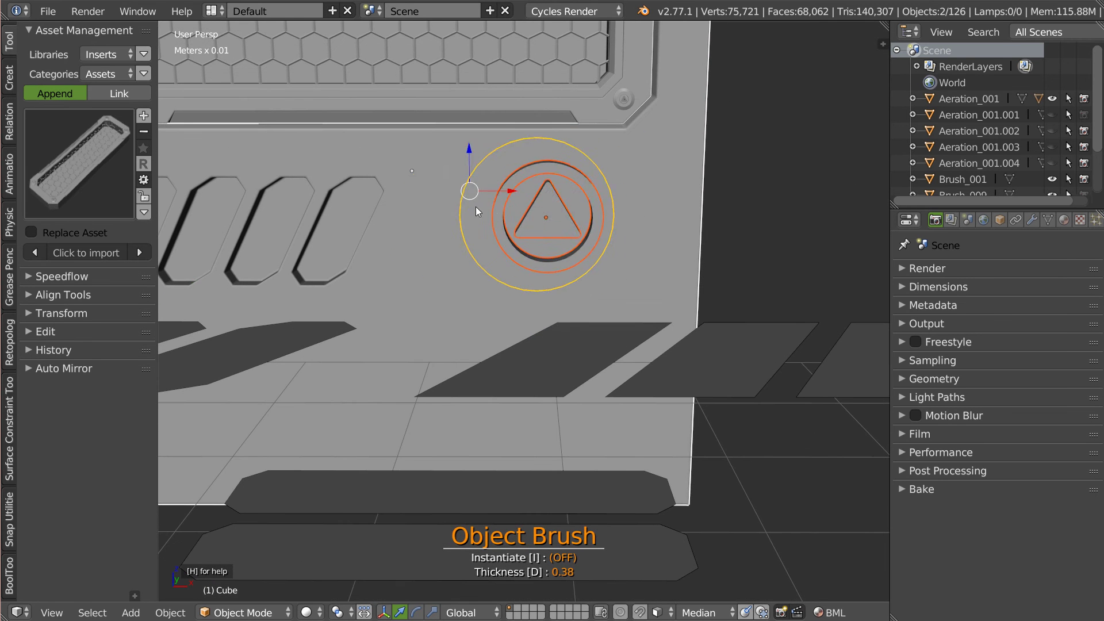
scroll(492, 223, "down", 2)
scroll(491, 223, "down", 2)
scroll(491, 223, "down", 2)
scroll(495, 222, "up", 2)
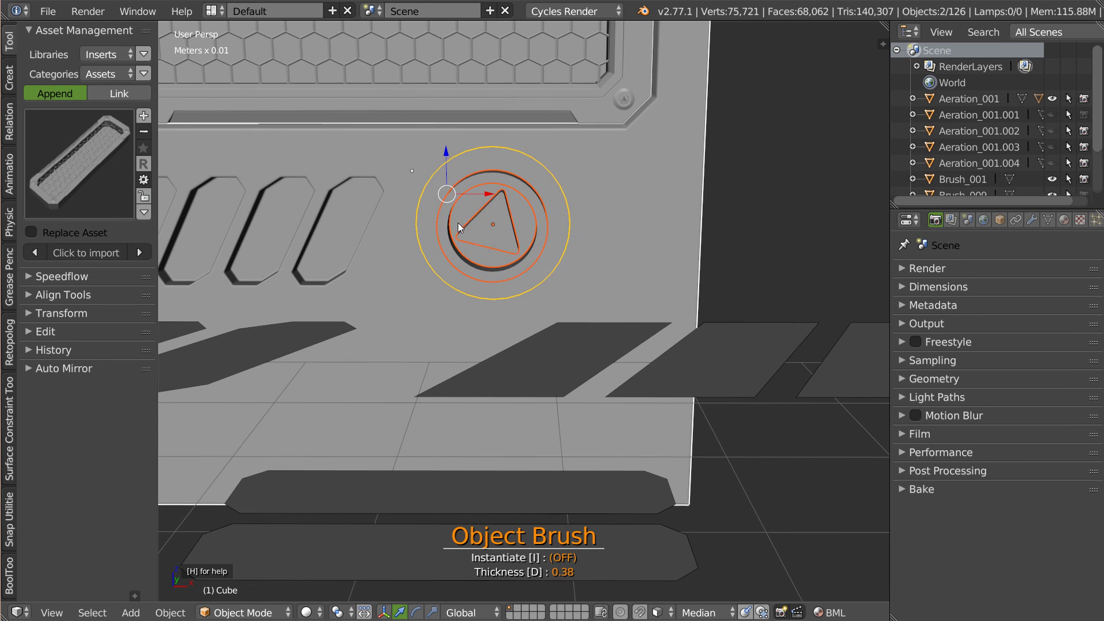
scroll(492, 222, "down", 1)
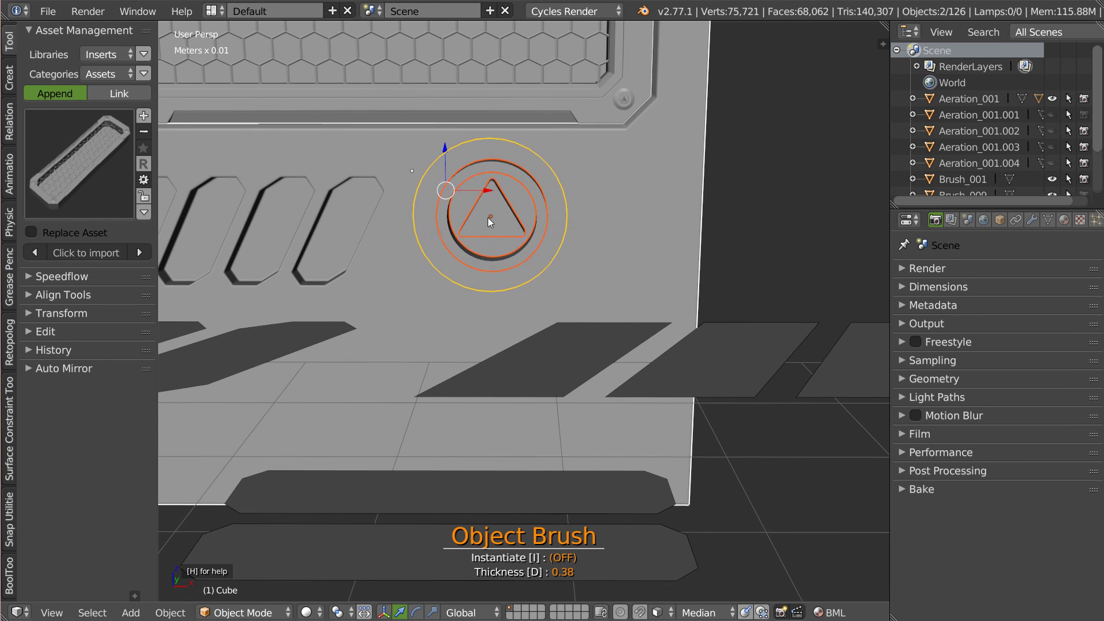
middle_click_drag(504, 216, 463, 265)
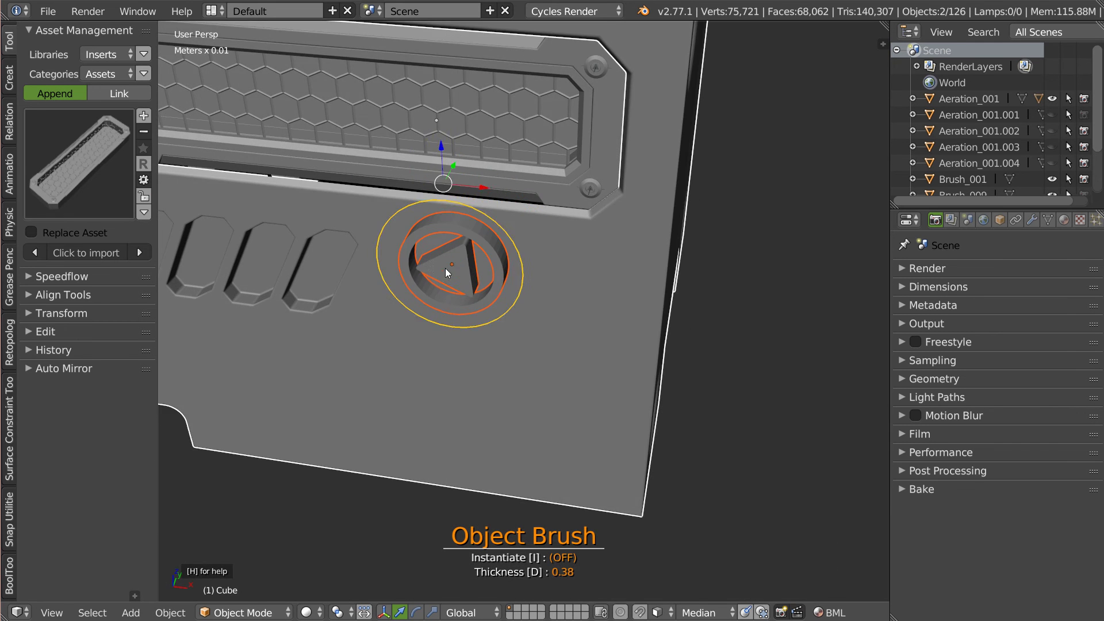
left_click(464, 265)
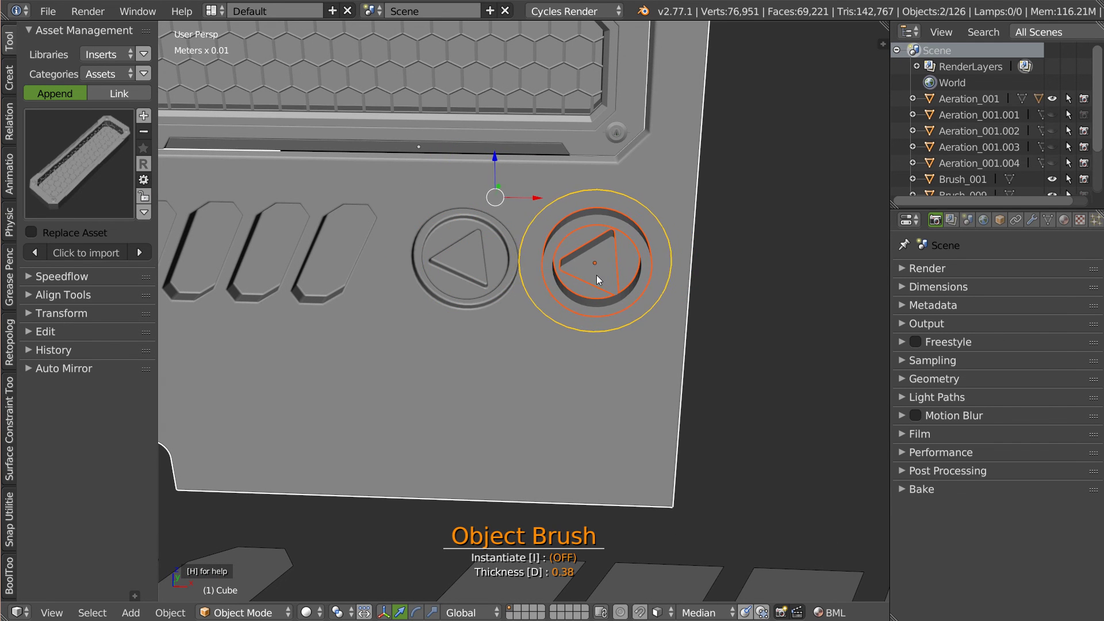
left_click(599, 277)
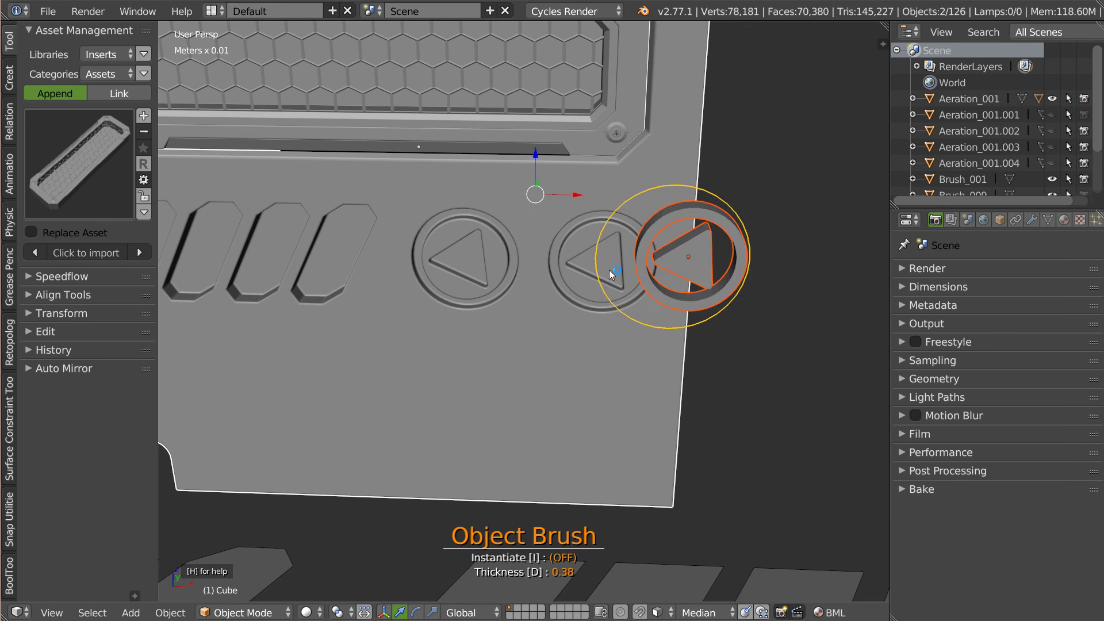
key("Escape")
mouse_move(584, 195)
middle_mouse_down()
mouse_move(579, 237)
mouse_move(553, 260)
mouse_move(519, 250)
mouse_move(571, 350)
middle_mouse_up()
mouse_move(452, 332)
middle_mouse_down()
mouse_move(587, 250)
mouse_move(613, 304)
mouse_move(402, 389)
mouse_move(603, 238)
middle_mouse_up()
- Carve the thickened rectangular plate into the box front below the buttons
left_click(452, 385)
left_click(584, 229, "shift")
key("alt+q")
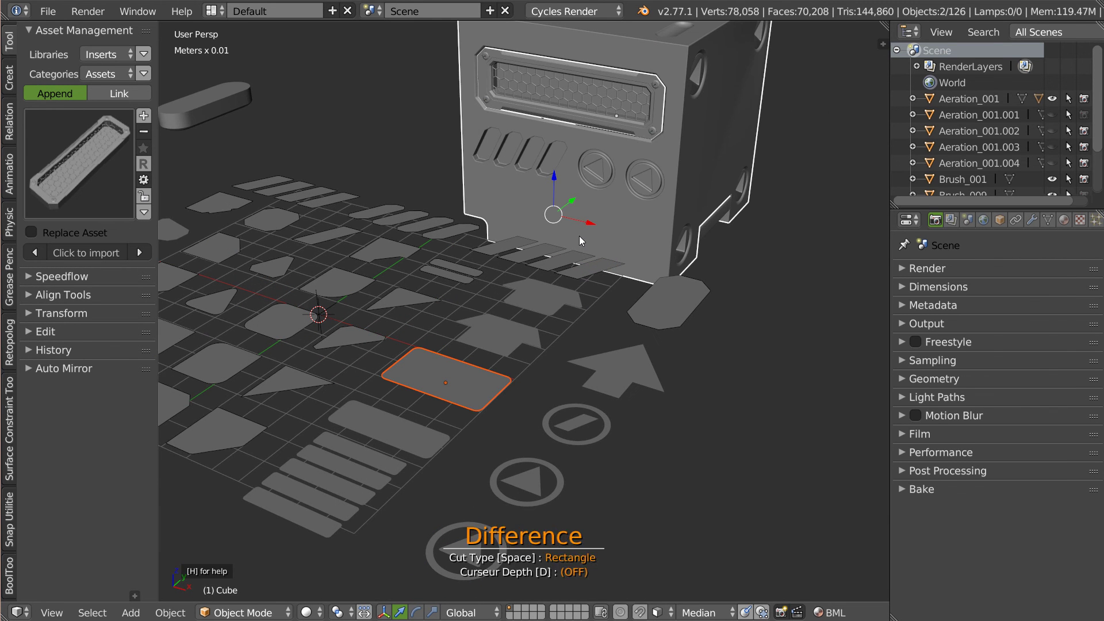
key("d")
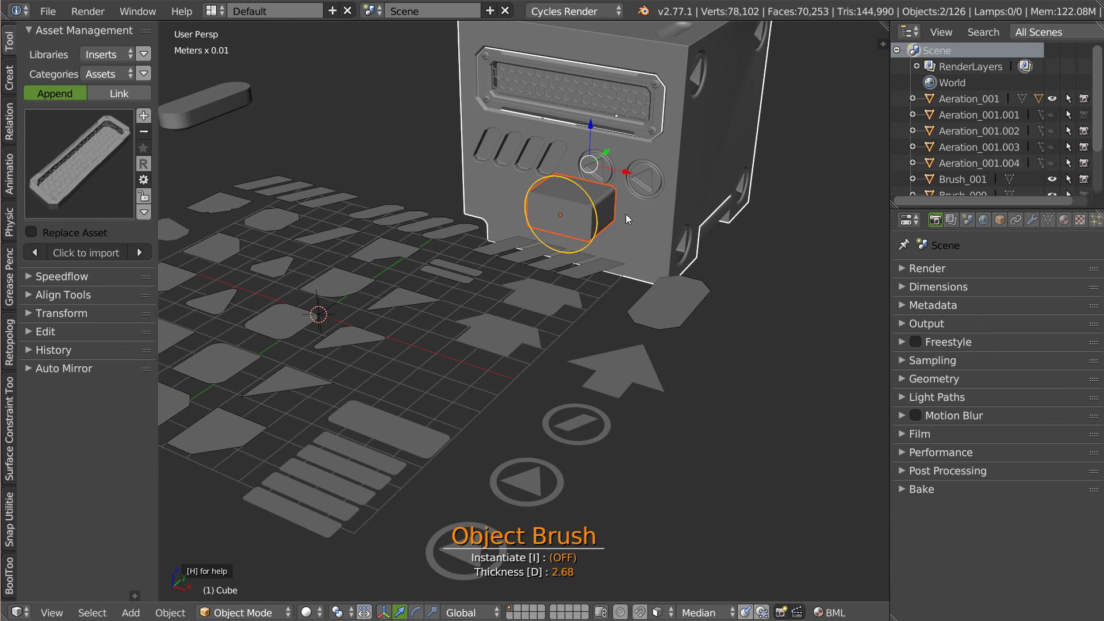
mouse_move(622, 216)
middle_mouse_down()
mouse_move(624, 233)
mouse_move(584, 226)
middle_mouse_up()
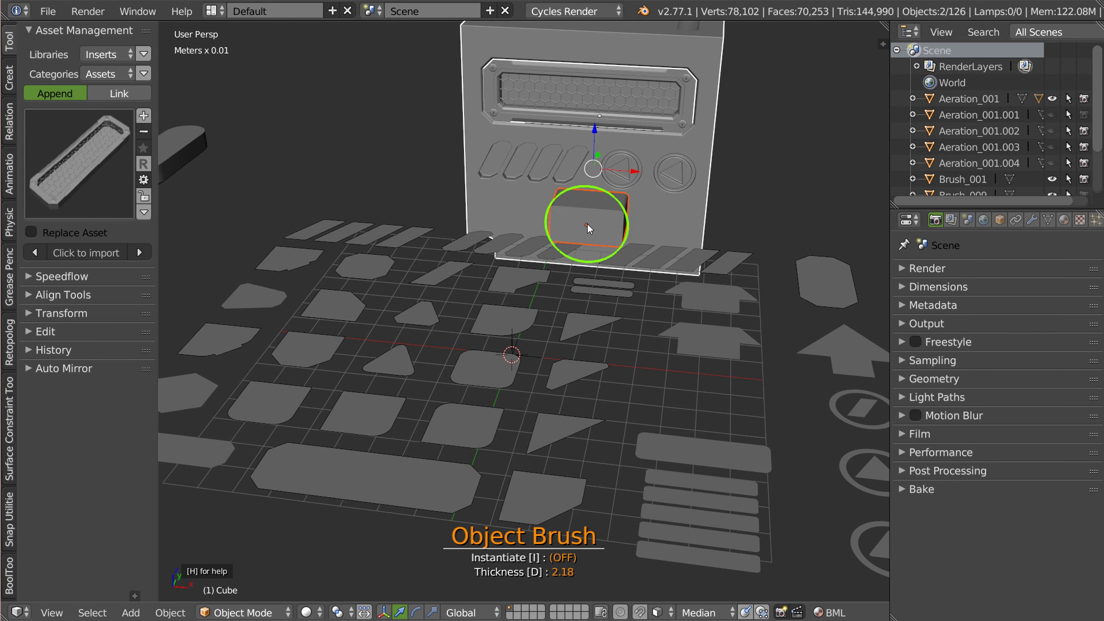
left_click(592, 224)
middle_click_drag(531, 236, 530, 245)
key("Escape")
- Frame and select the new panel insert, then look over the whole kit and box
key("KP_Decimal")
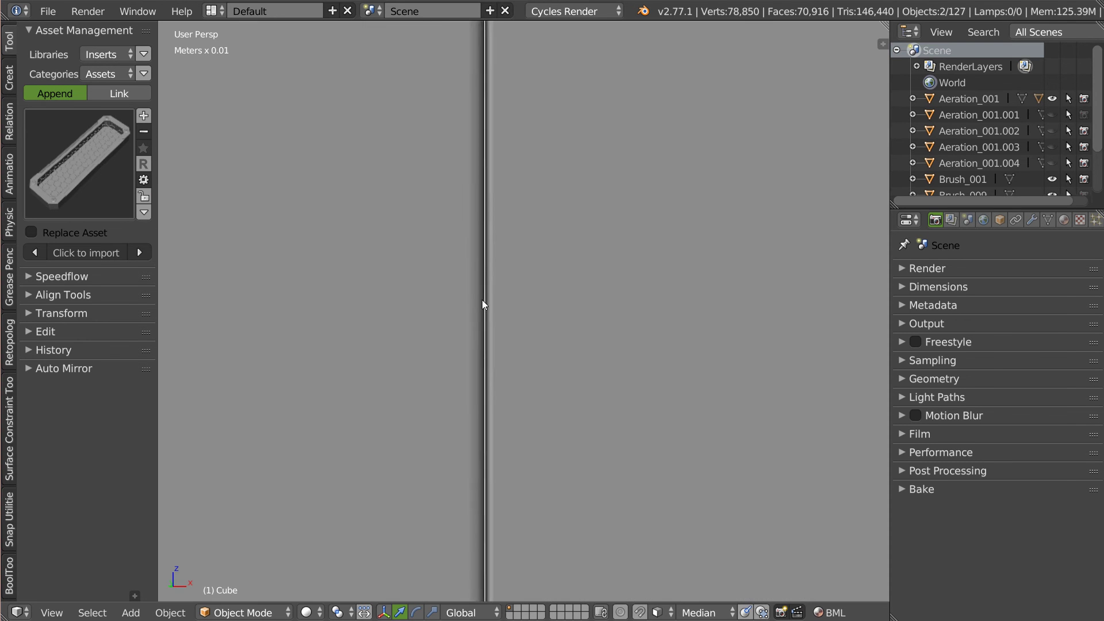
right_click(598, 254)
scroll(723, 183, "down", 5)
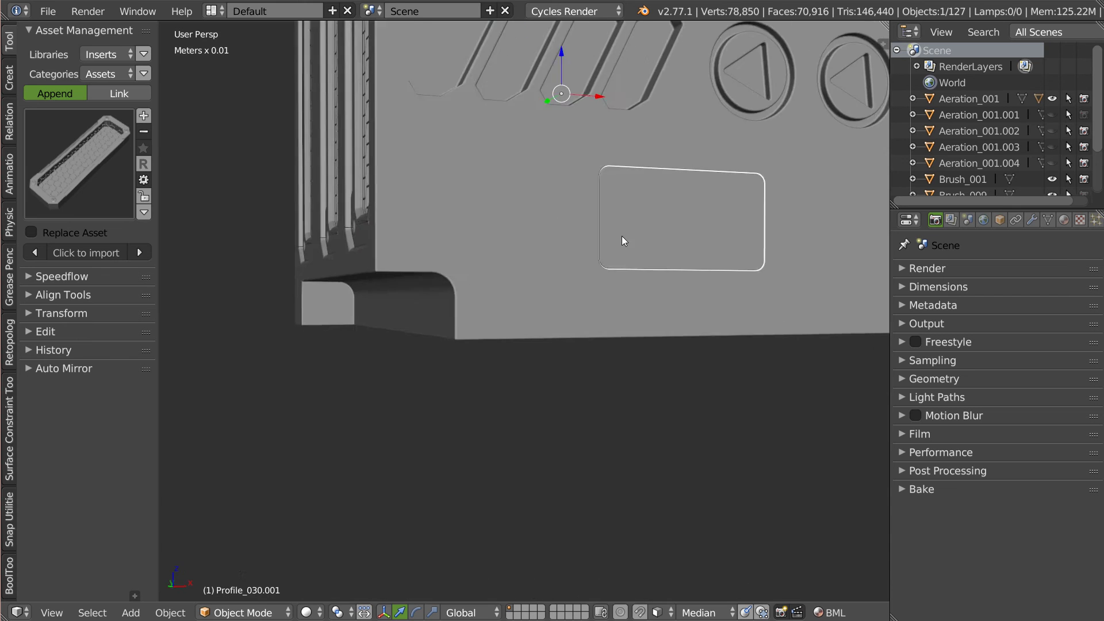
middle_click_drag(664, 219, 578, 208)
scroll(577, 208, "up", 4)
scroll(589, 139, "down", 2)
mouse_move(589, 122)
middle_mouse_down()
mouse_move(573, 250)
mouse_move(546, 267)
mouse_move(509, 187)
mouse_move(533, 164)
middle_mouse_up()
scroll(646, 199, "down", 3)
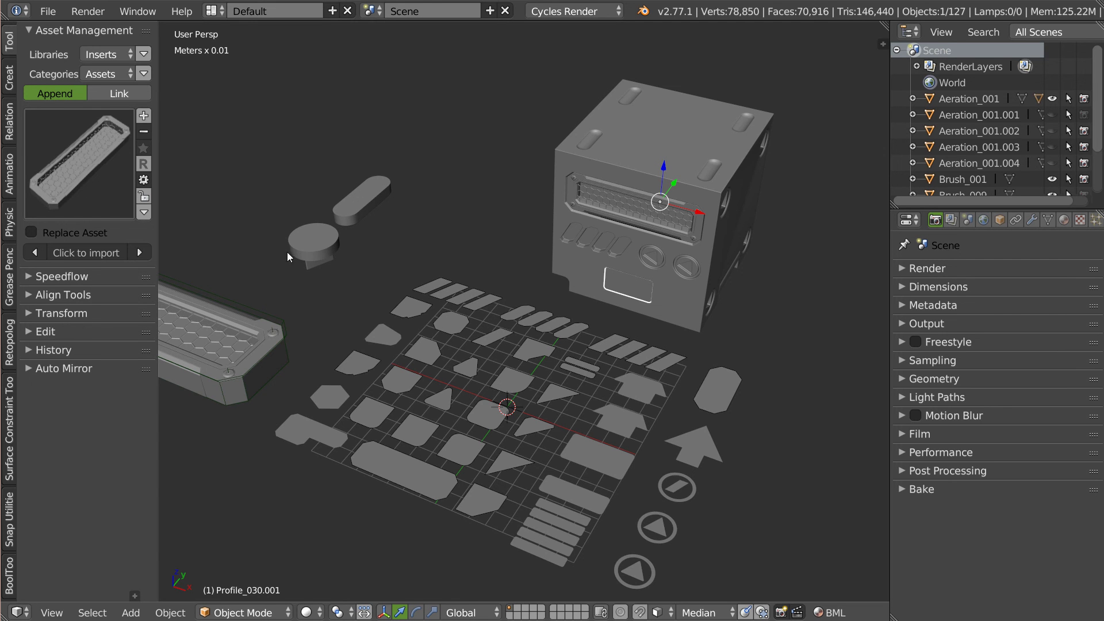
- Select the round disc brush from the kit together with the box
right_click(222, 337)
right_click(249, 326)
right_click(258, 357)
right_click(315, 246)
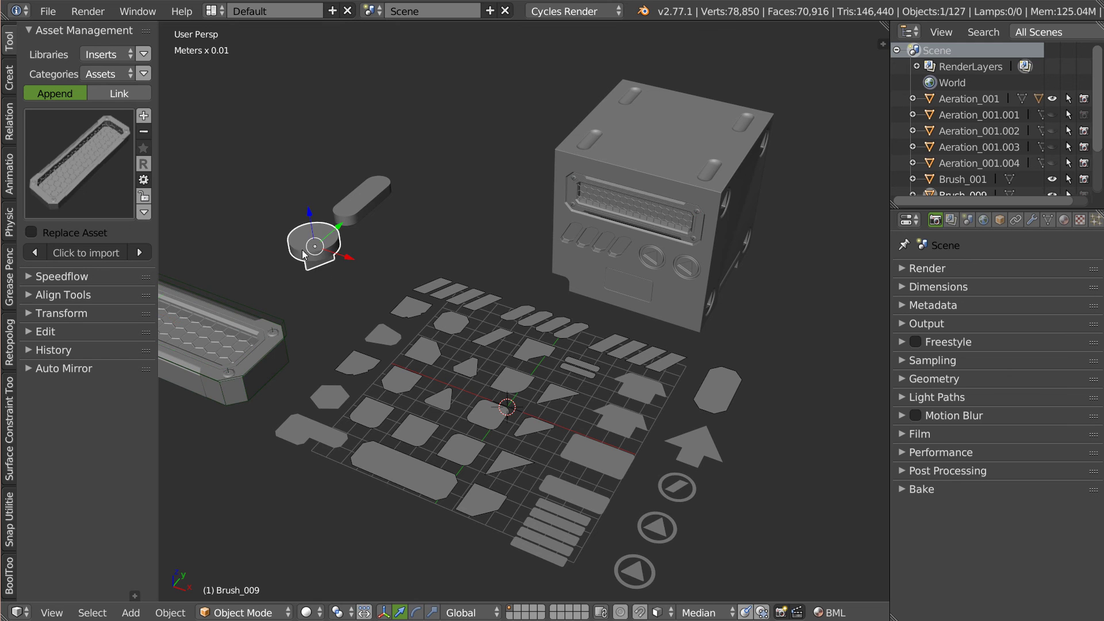
right_click(621, 175, "shift")
- Stamp two round recesses into the box's top face with the disc brush
key("ctrl+shift+x")
key("q")
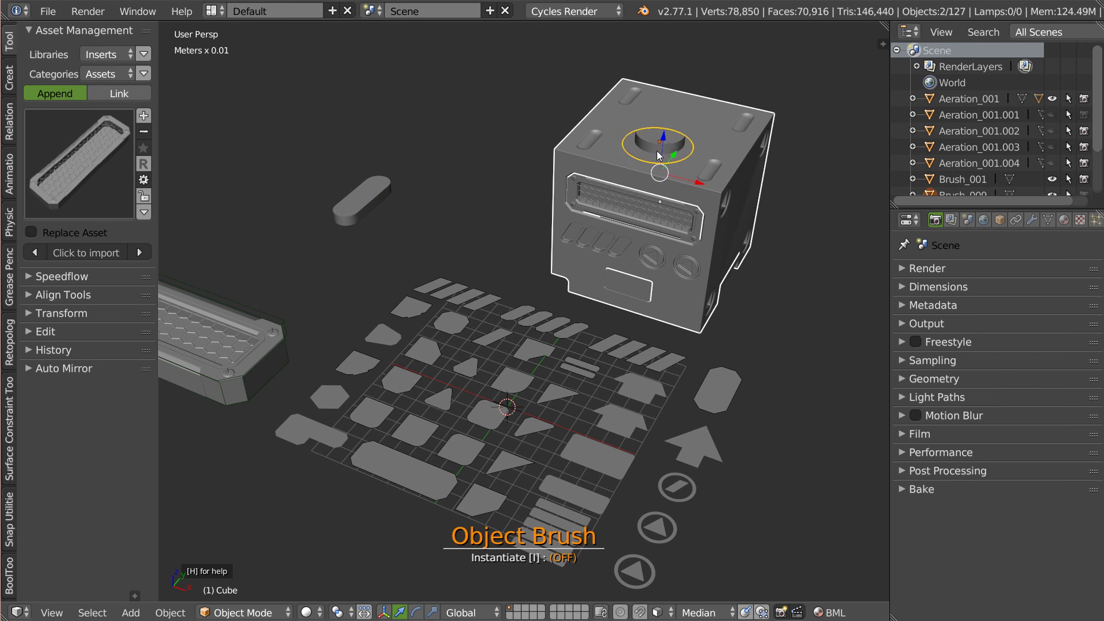
left_click(651, 144)
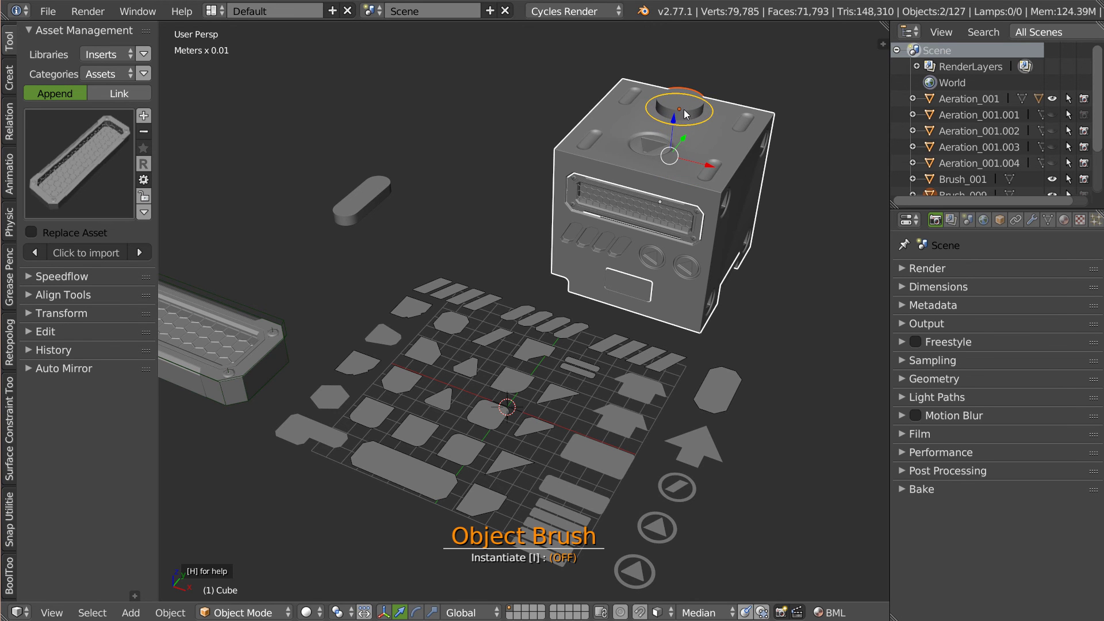
left_click(683, 109)
key("Escape")
- Orbit around the box to review the vented front and the kit of parts
mouse_move(683, 109)
middle_mouse_down()
mouse_move(623, 167)
mouse_move(556, 274)
middle_mouse_up()
scroll(598, 248, "up", 3)
mouse_move(640, 222)
middle_mouse_down()
mouse_move(518, 178)
mouse_move(601, 153)
mouse_move(596, 161)
middle_mouse_up()
scroll(597, 161, "down", 5)
middle_click_drag(509, 266, 543, 257)
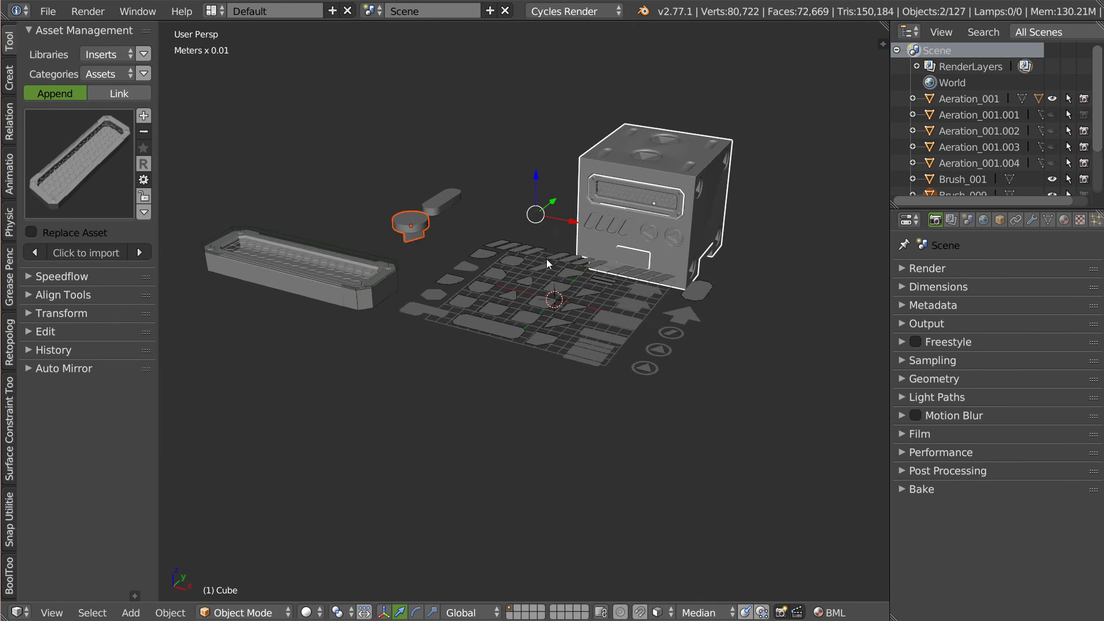
scroll(516, 205, "up", 1)
middle_click_drag(517, 205, 543, 101, "shift")
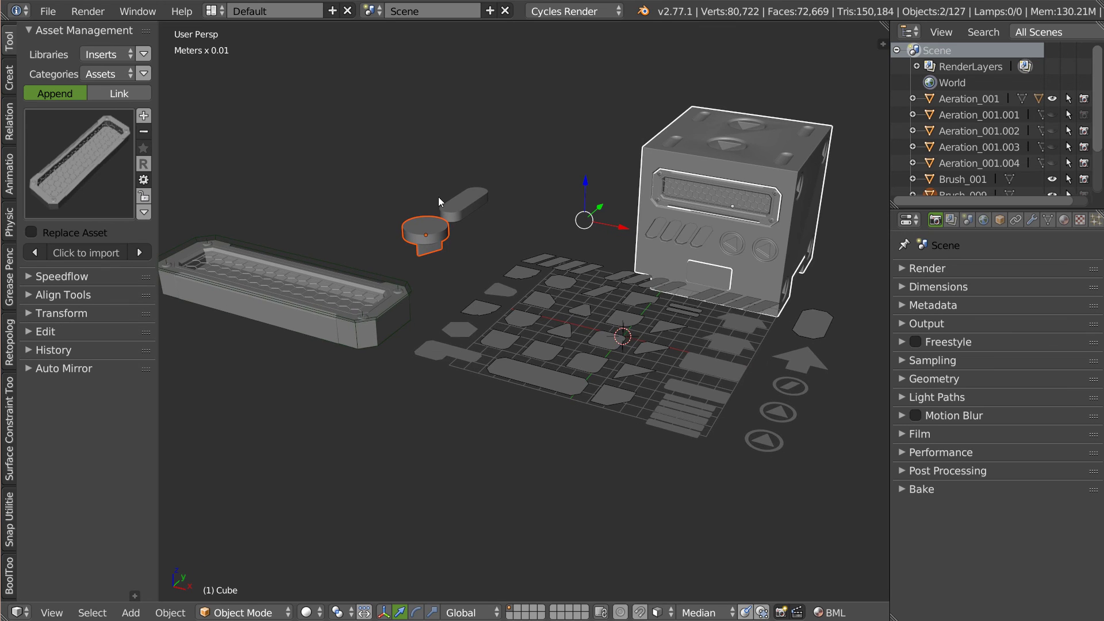